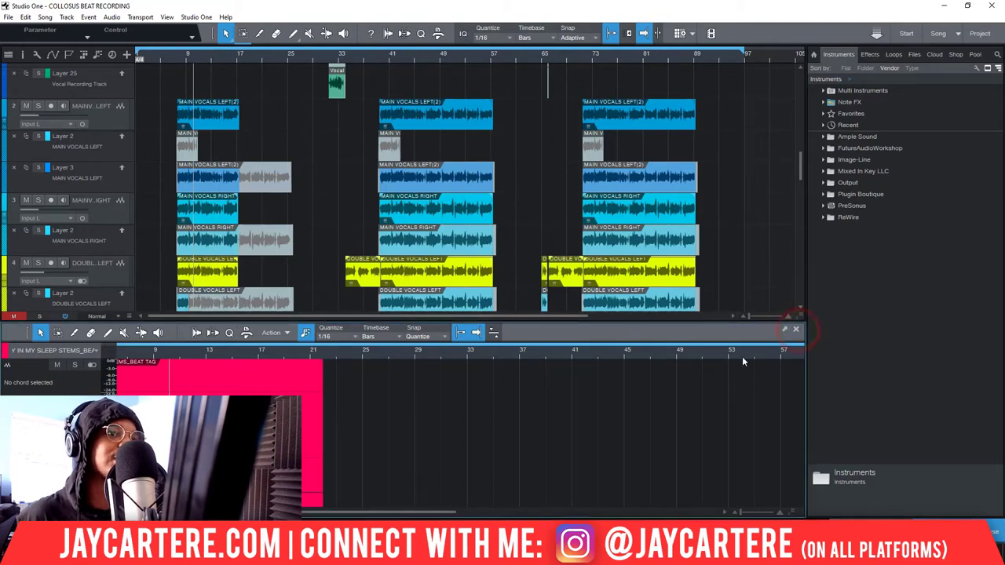
Close the audio editor, zoom in on the arrangement and place the playback cursor just before the first main vocal clips.
{"action": "left_click", "coordinate": [797, 331]}
{"action": "scroll", "coordinate": [399, 282], "scroll_direction": "up", "scroll_amount": 1}
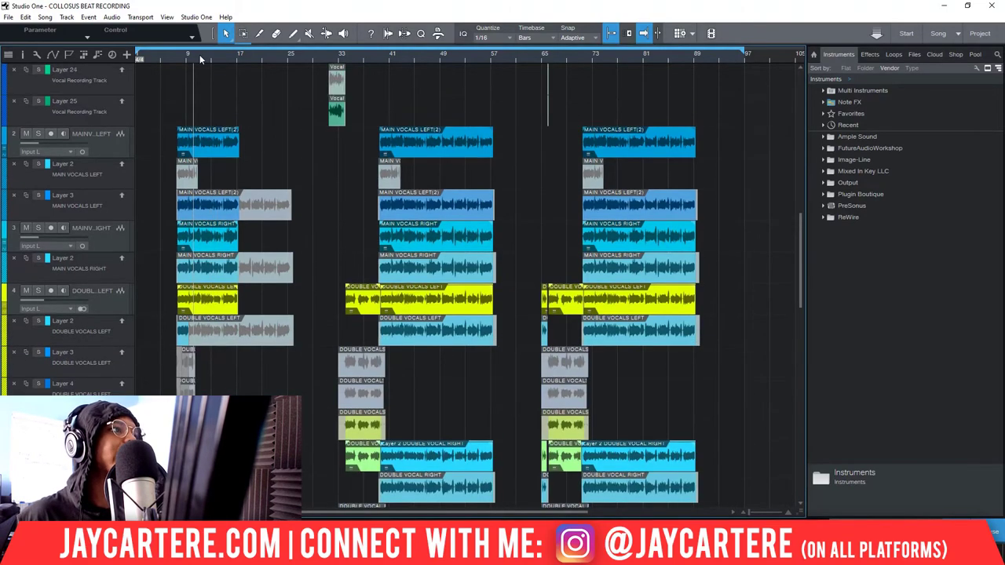
{"action": "scroll", "coordinate": [185, 55], "scroll_direction": "up", "scroll_amount": 3}
{"action": "left_click", "coordinate": [150, 56]}
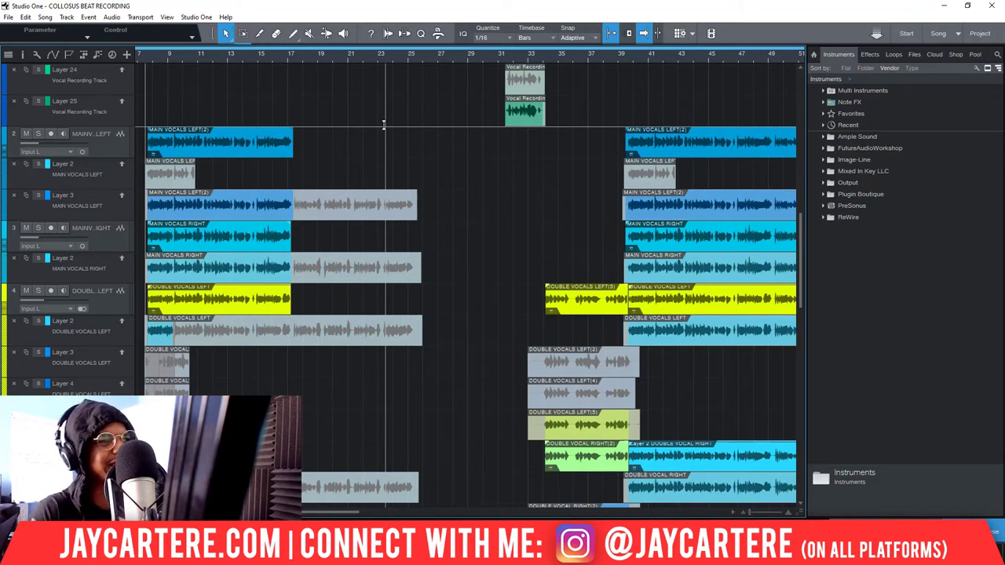
Return the playback cursor to just before the first vocal section, at about bar 7, with the arrangement magnified around it.
{"action": "left_click", "coordinate": [277, 79]}
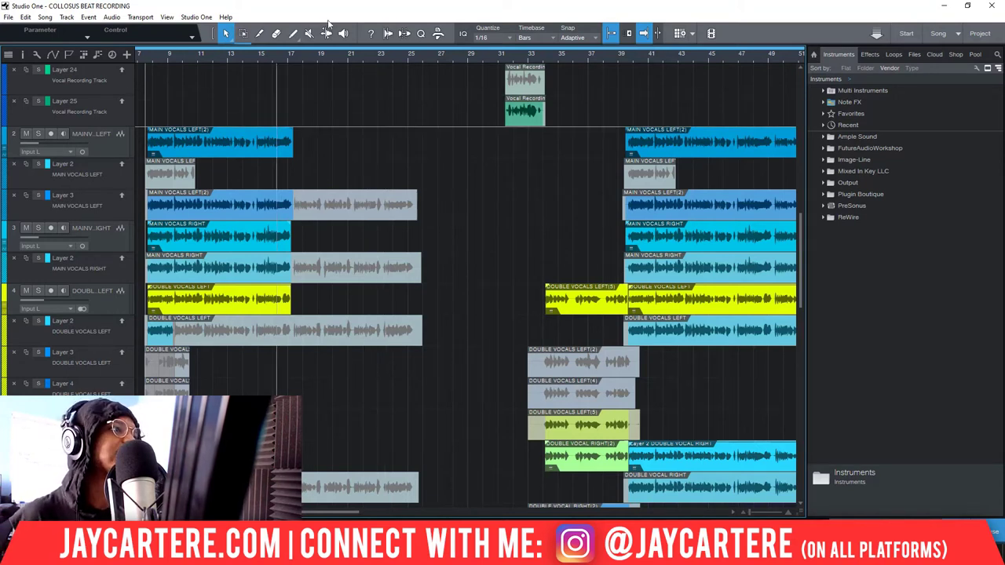
{"action": "left_click", "coordinate": [296, 92]}
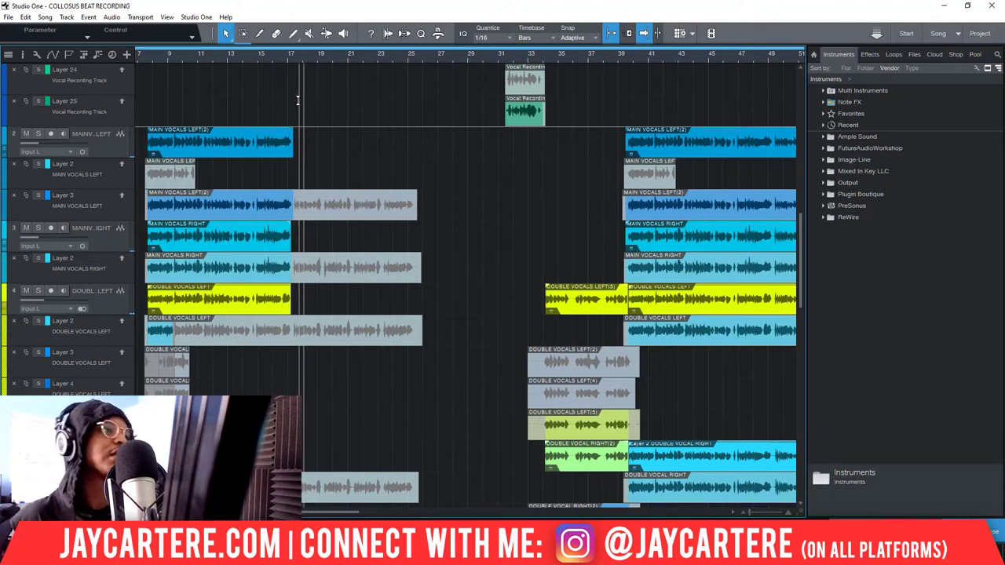
{"action": "scroll", "coordinate": [151, 55], "scroll_direction": "up", "scroll_amount": 2}
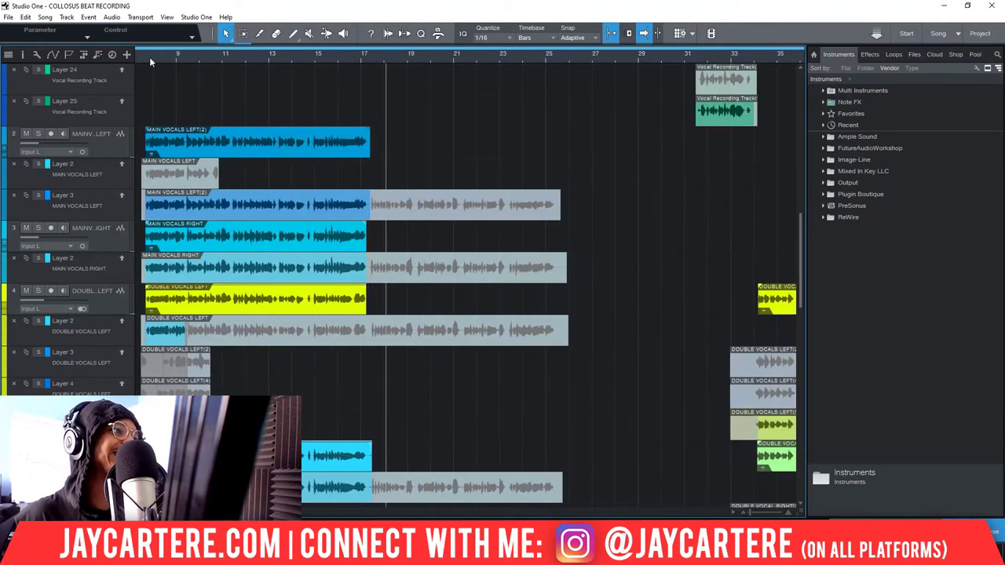
{"action": "left_click_drag", "start_coordinate": [149, 55], "coordinate": [179, 54]}
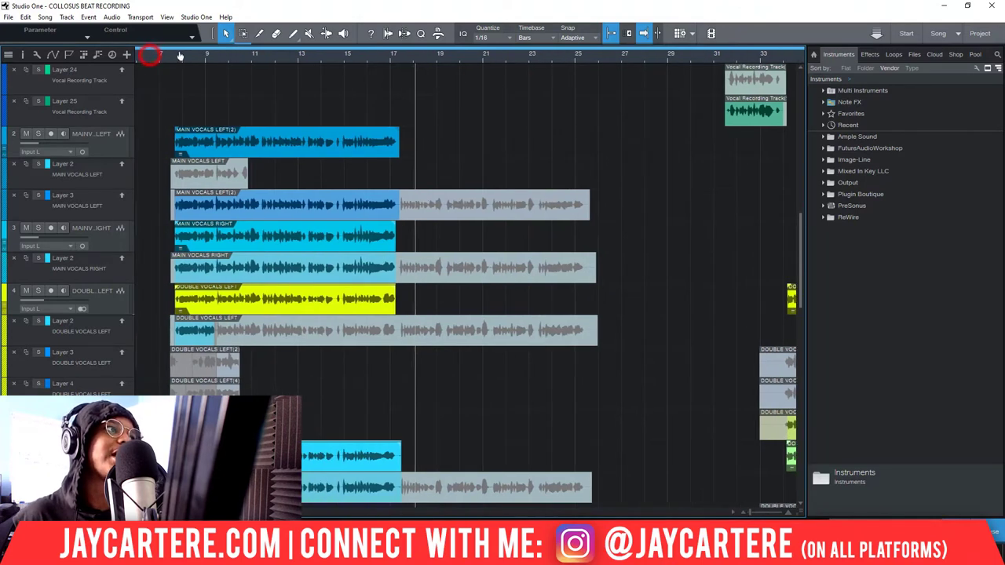
{"action": "left_click", "coordinate": [167, 55]}
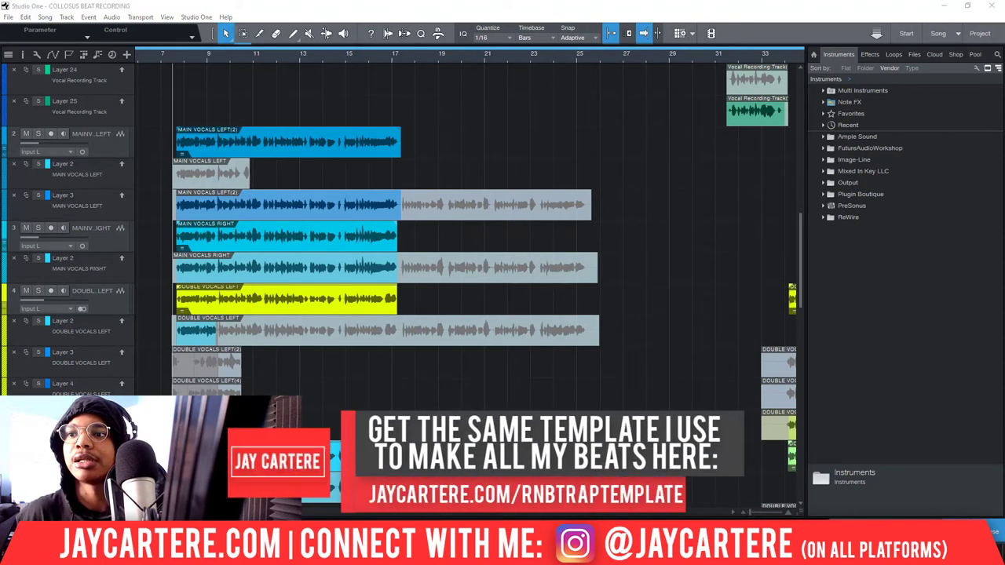
Mute both main vocal tracks, solo the left double vocals, play the first section and return the cursor to its start.
{"action": "key", "text": "m"}
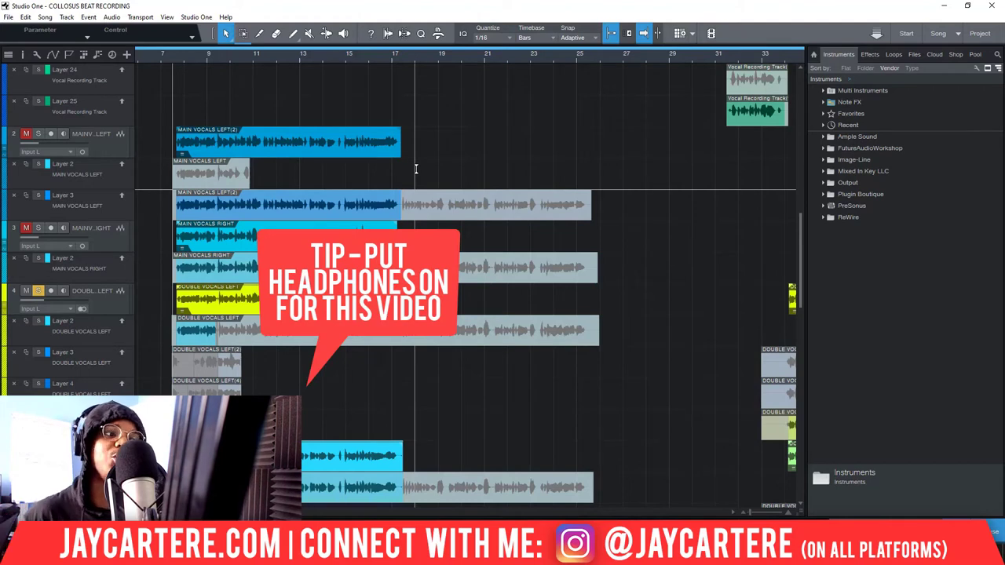
{"action": "key", "text": "space"}
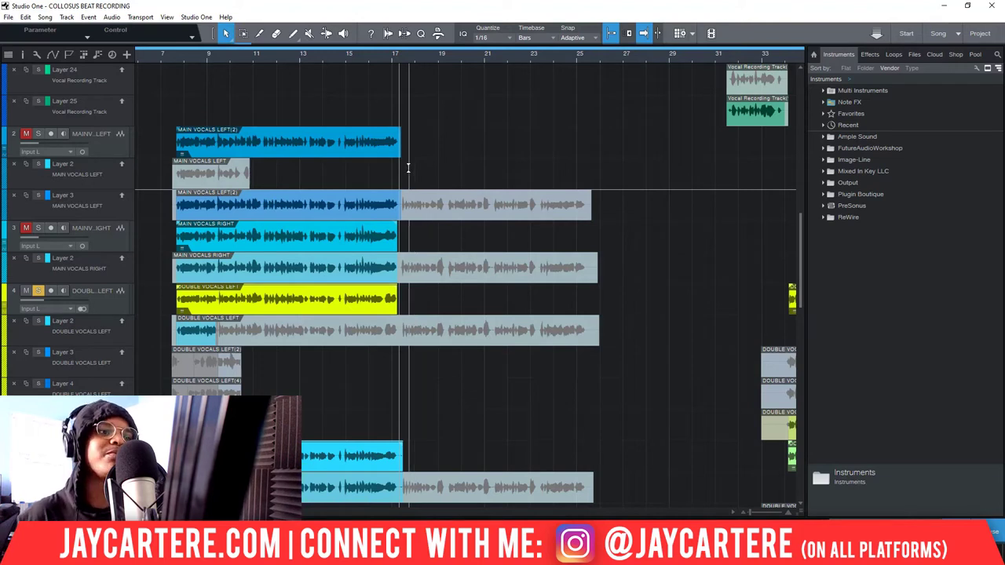
{"action": "left_click", "coordinate": [181, 56]}
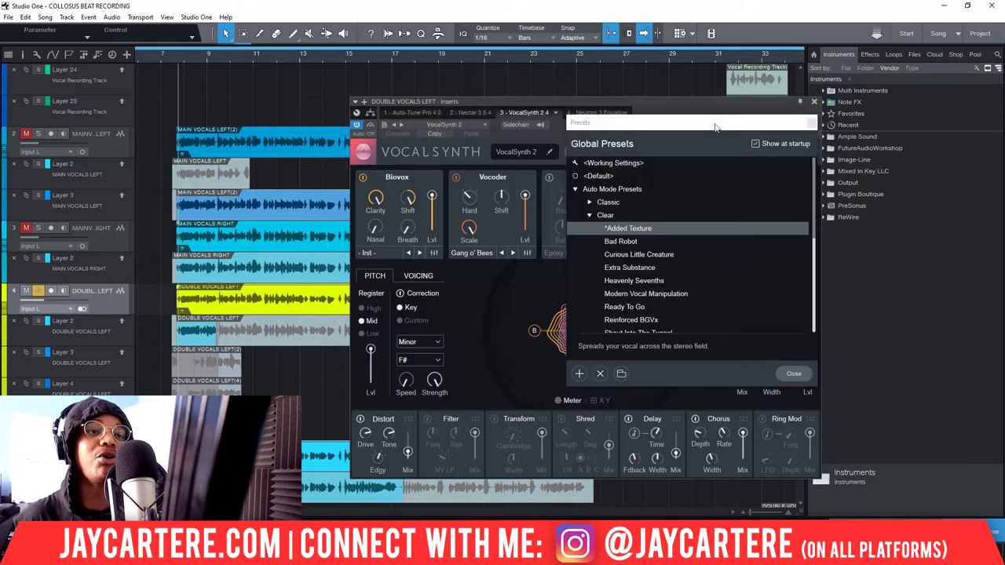
Close VocalSynth's Global Presets window and reposition the plug-in window over the arrangement.
{"action": "left_click", "coordinate": [815, 123]}
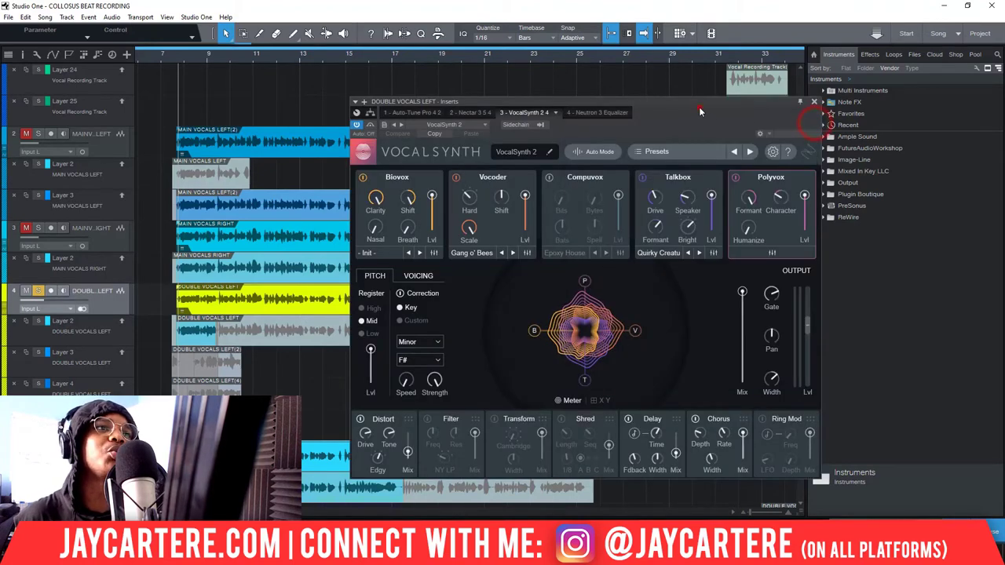
{"action": "left_click_drag", "start_coordinate": [699, 105], "coordinate": [633, 92]}
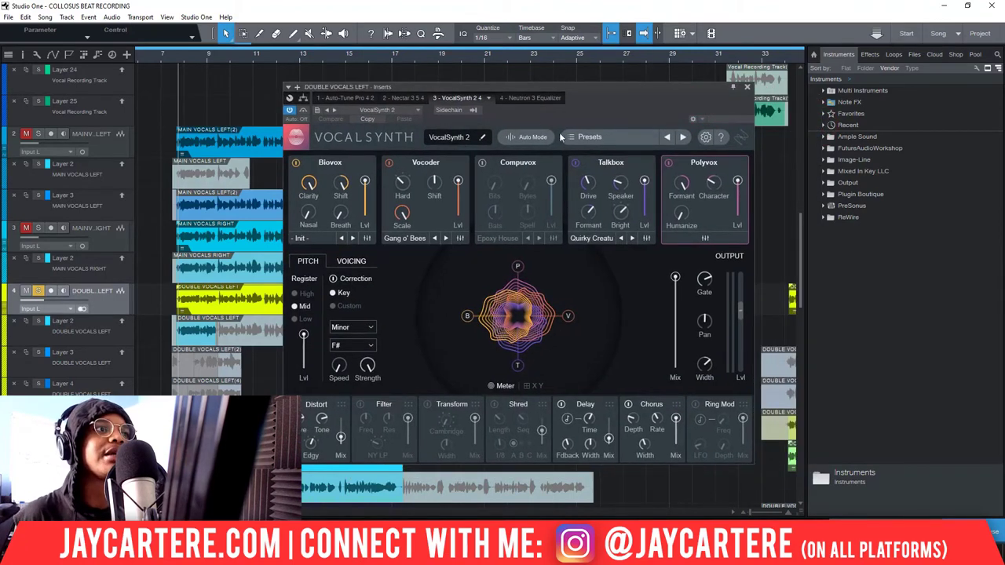
{"action": "left_click_drag", "start_coordinate": [575, 88], "coordinate": [537, 68]}
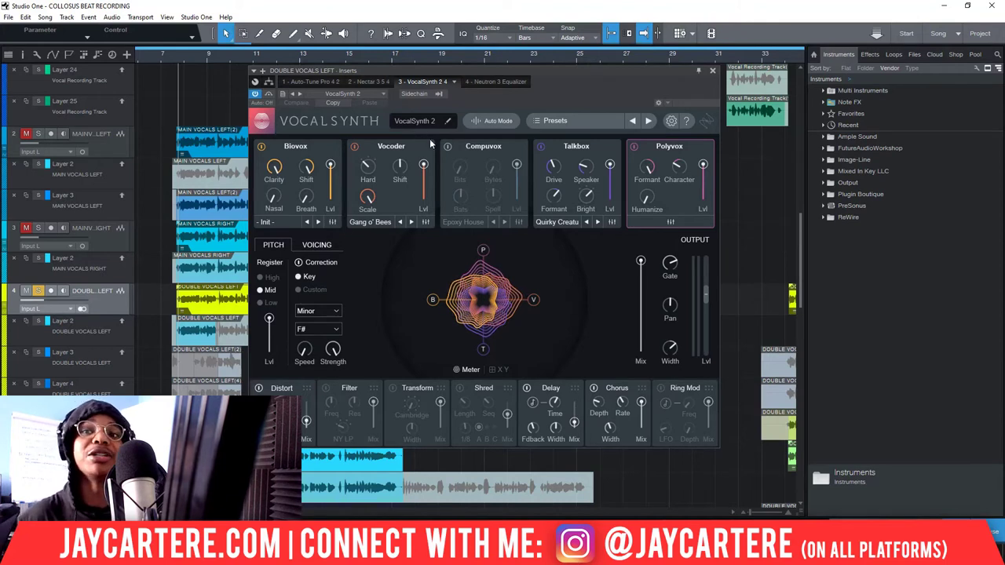
{"action": "mouse_move", "coordinate": [688, 165]}
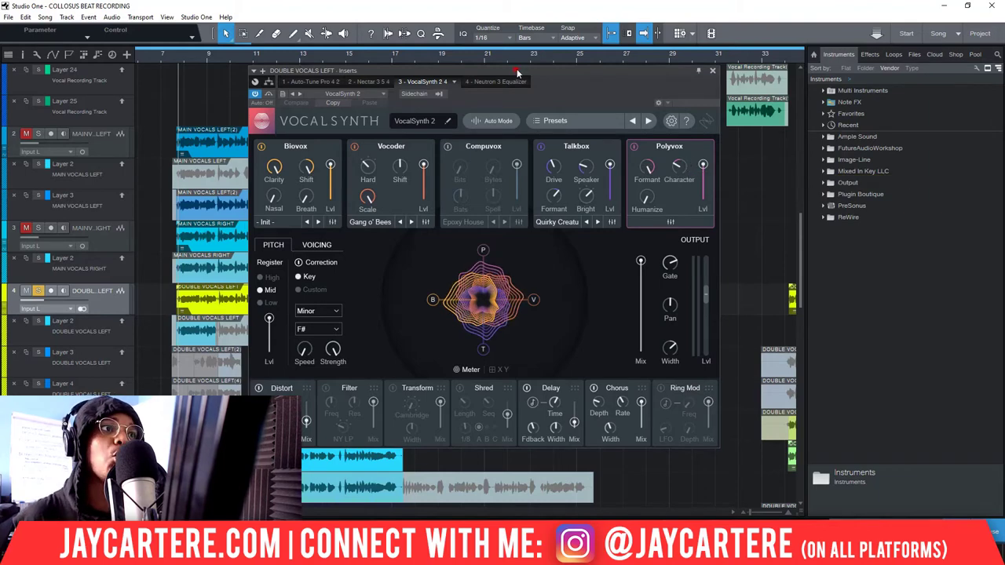
{"action": "left_click_drag", "start_coordinate": [518, 73], "coordinate": [653, 75]}
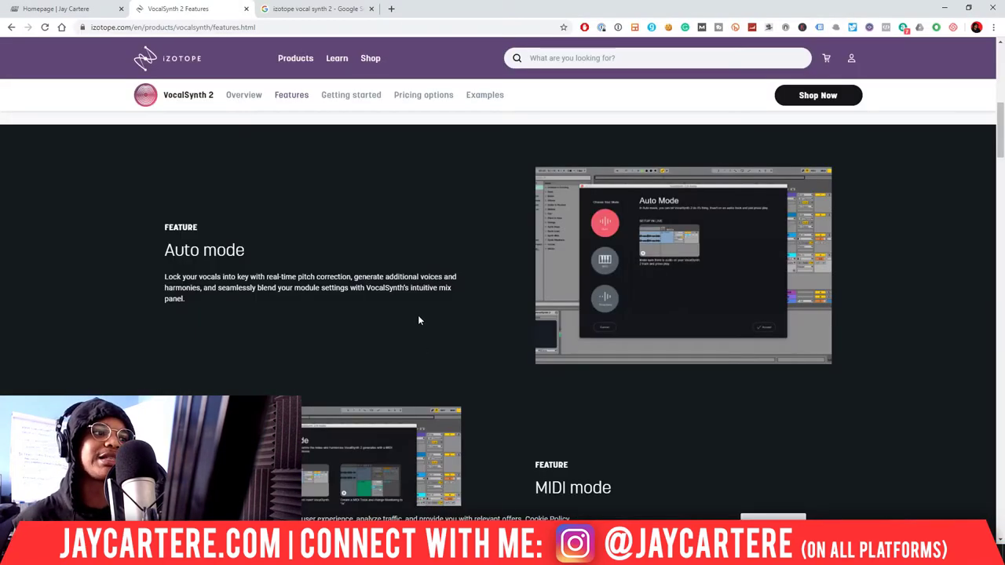
Examine the modes and synth modules described on iZotope's VocalSynth 2 features page in the browser.
{"action": "scroll", "coordinate": [418, 315], "scroll_direction": "down", "scroll_amount": 4}
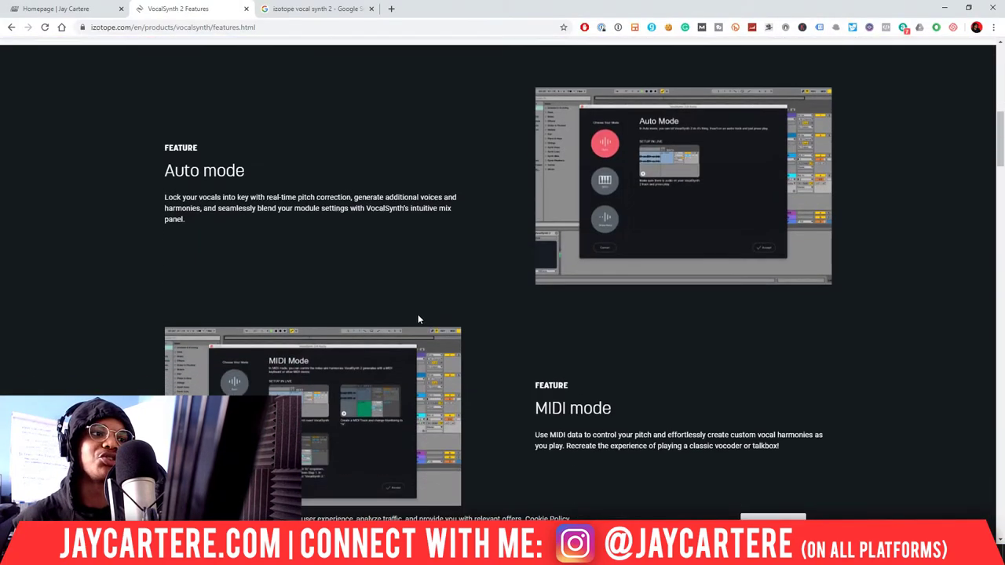
{"action": "scroll", "coordinate": [483, 198], "scroll_direction": "down", "scroll_amount": 2}
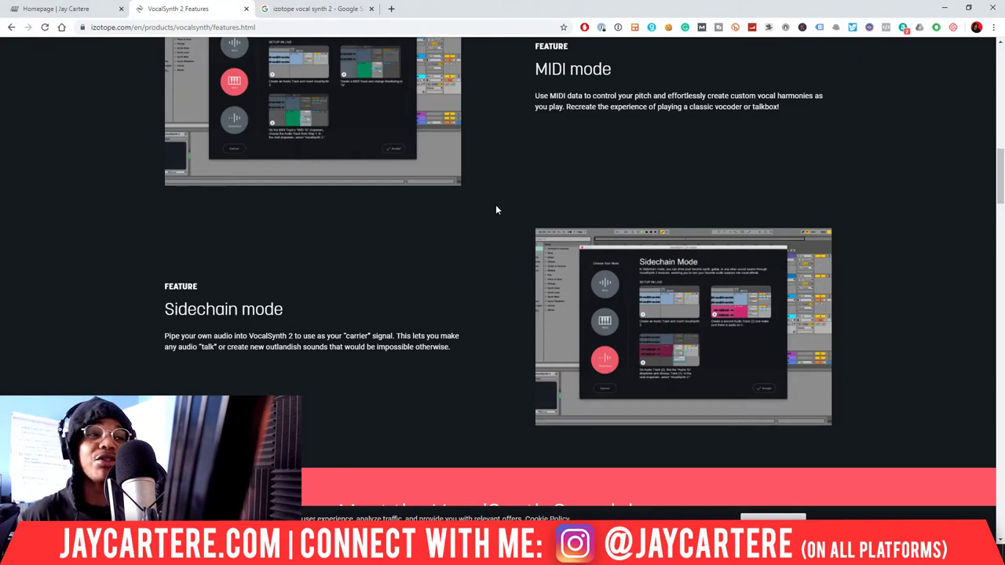
{"action": "scroll", "coordinate": [495, 204], "scroll_direction": "down", "scroll_amount": 4}
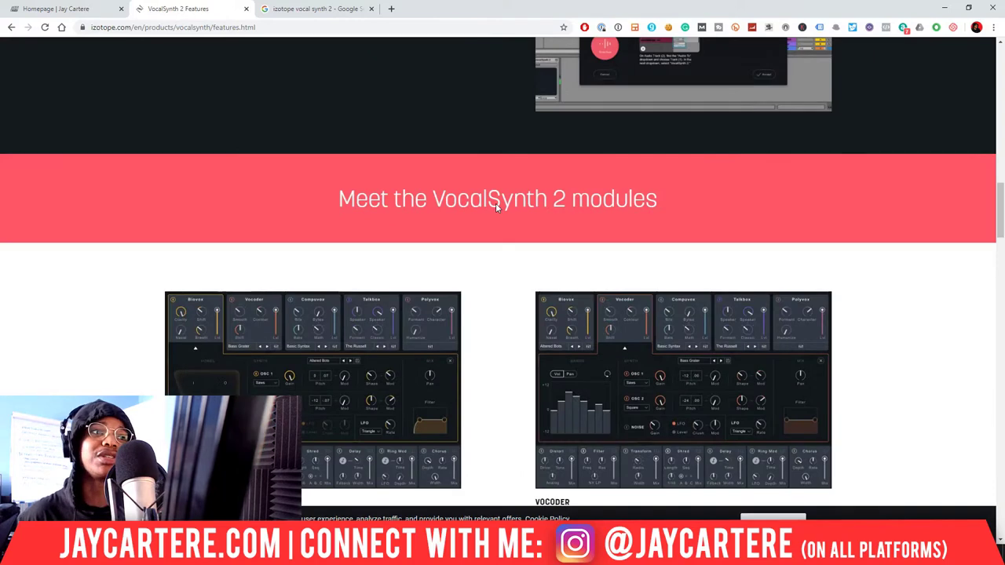
{"action": "scroll", "coordinate": [496, 202], "scroll_direction": "down", "scroll_amount": 2}
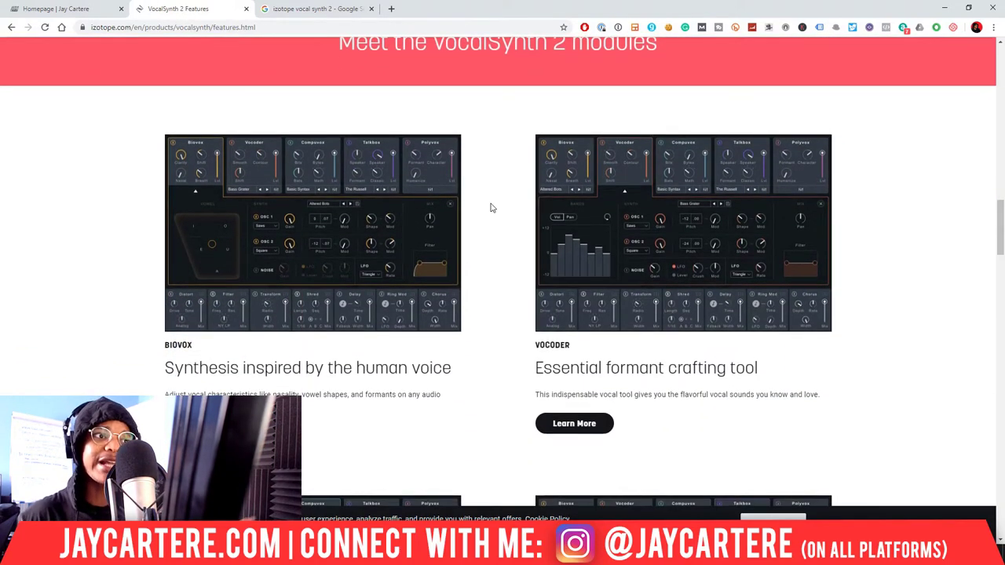
{"action": "scroll", "coordinate": [493, 212], "scroll_direction": "down", "scroll_amount": 1}
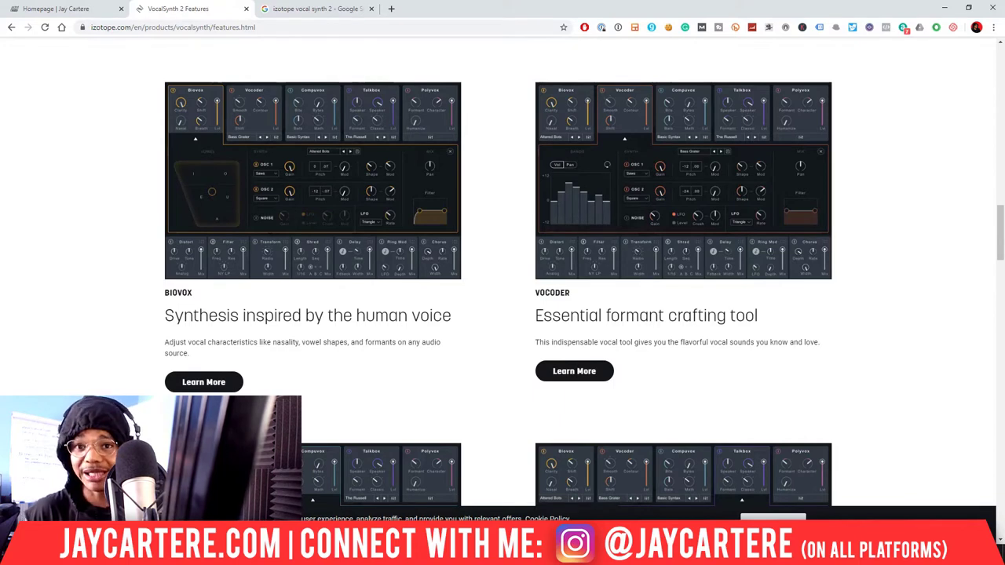
{"action": "mouse_move", "coordinate": [556, 558]}
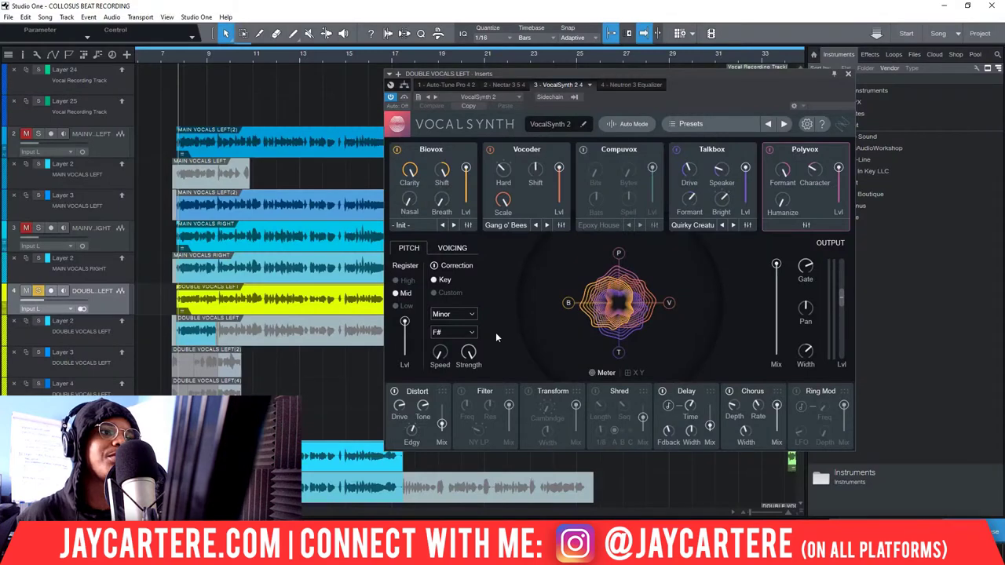
Disable the Vocoder, Talkbox and Polyvox modules in VocalSynth and select the remaining Biovox module.
{"action": "left_click_drag", "start_coordinate": [703, 75], "coordinate": [559, 60]}
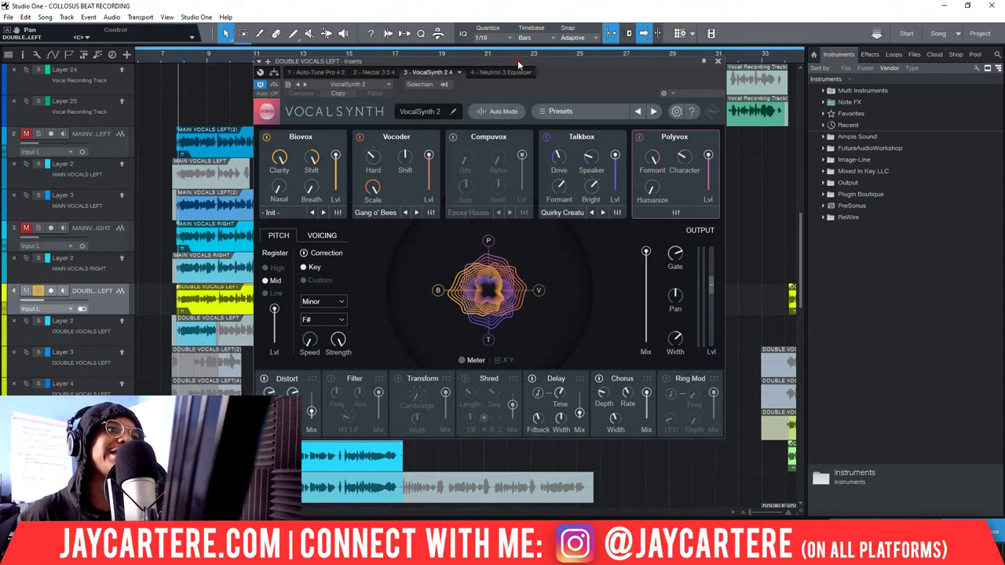
{"action": "left_click_drag", "start_coordinate": [518, 60], "coordinate": [487, 57]}
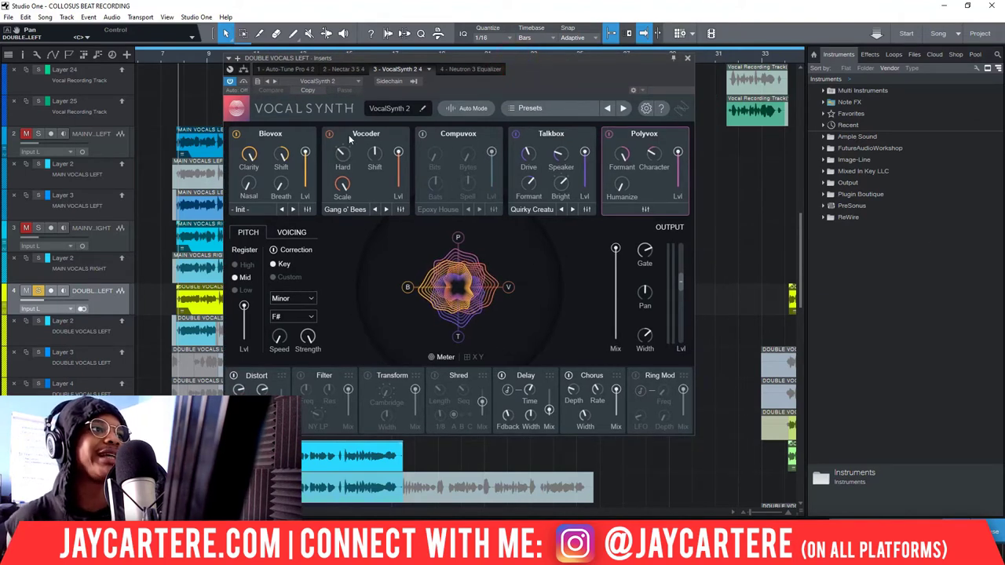
{"action": "left_click", "coordinate": [516, 133]}
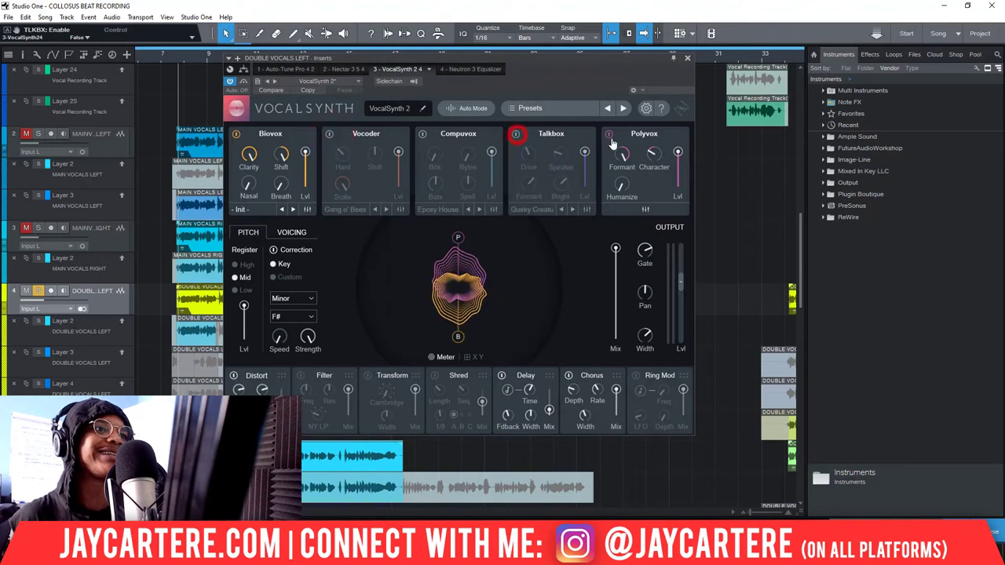
{"action": "left_click", "coordinate": [609, 133]}
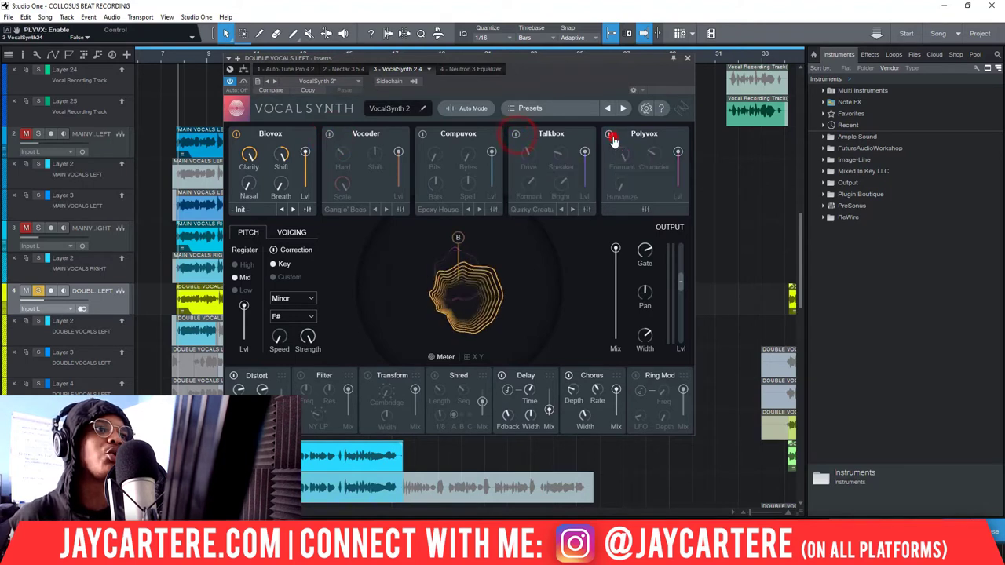
{"action": "left_click", "coordinate": [306, 132]}
{"action": "left_click_drag", "start_coordinate": [369, 66], "coordinate": [393, 68]}
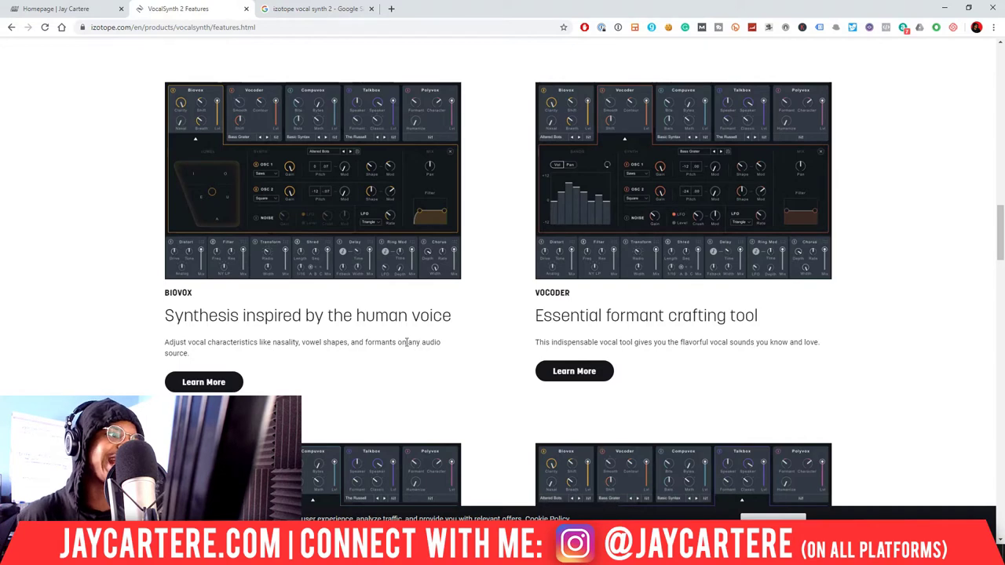
Switch back to Studio One, show the whole song and place the playback cursor at the start of the second main vocal section.
{"action": "left_click", "coordinate": [940, 8]}
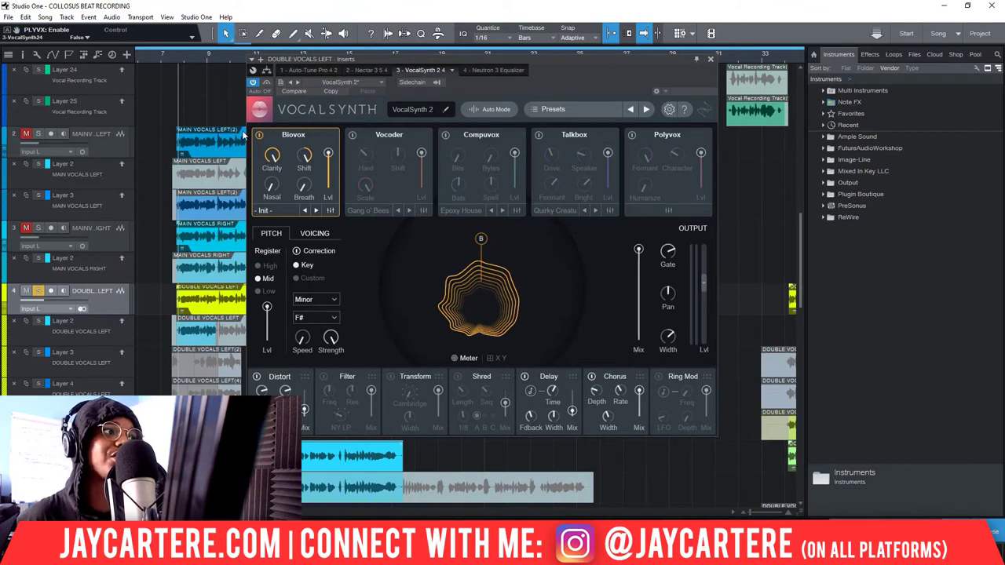
{"action": "left_click_drag", "start_coordinate": [435, 61], "coordinate": [452, 301]}
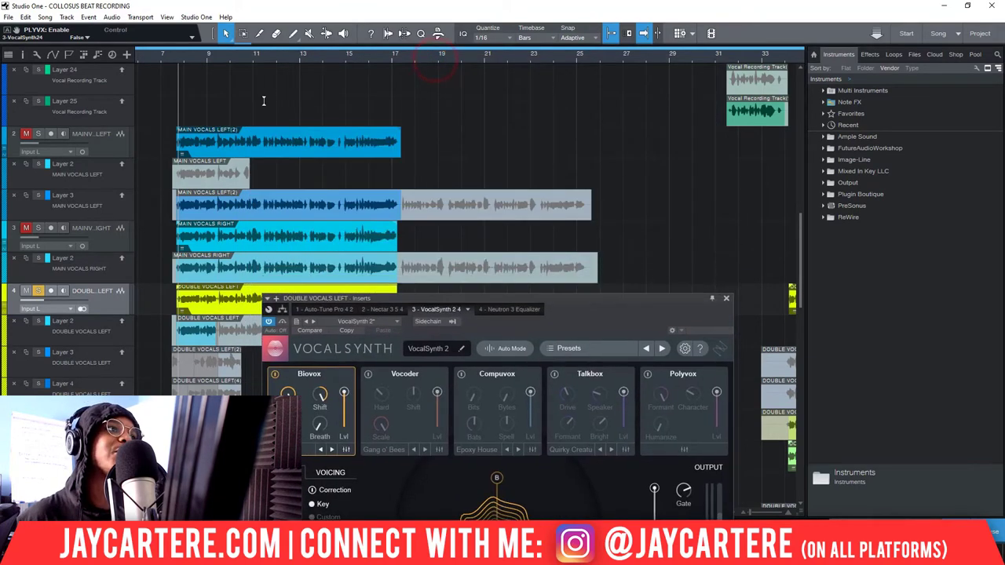
{"action": "key", "text": "shift+z"}
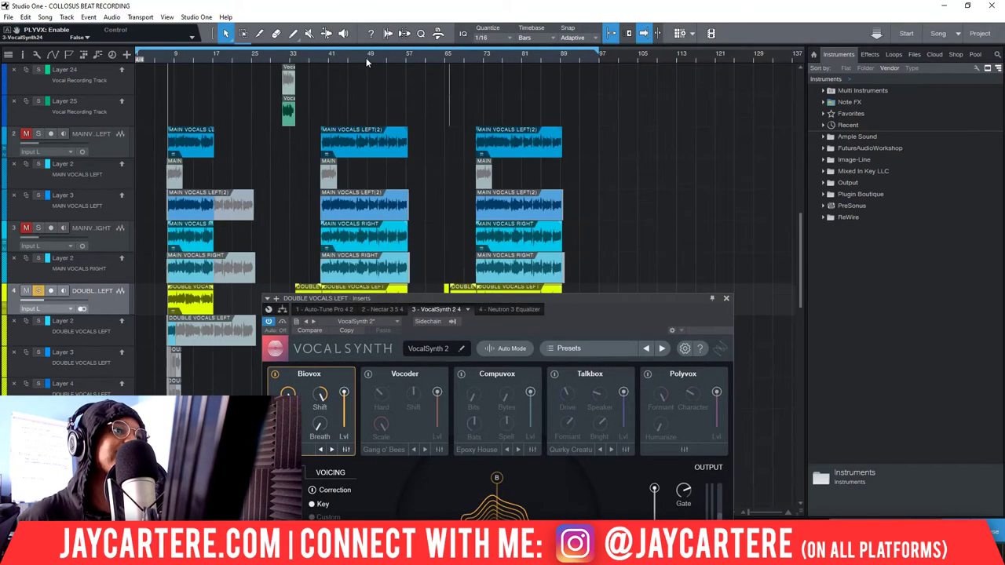
{"action": "left_click", "coordinate": [321, 56]}
{"action": "left_click_drag", "start_coordinate": [450, 298], "coordinate": [424, 106]}
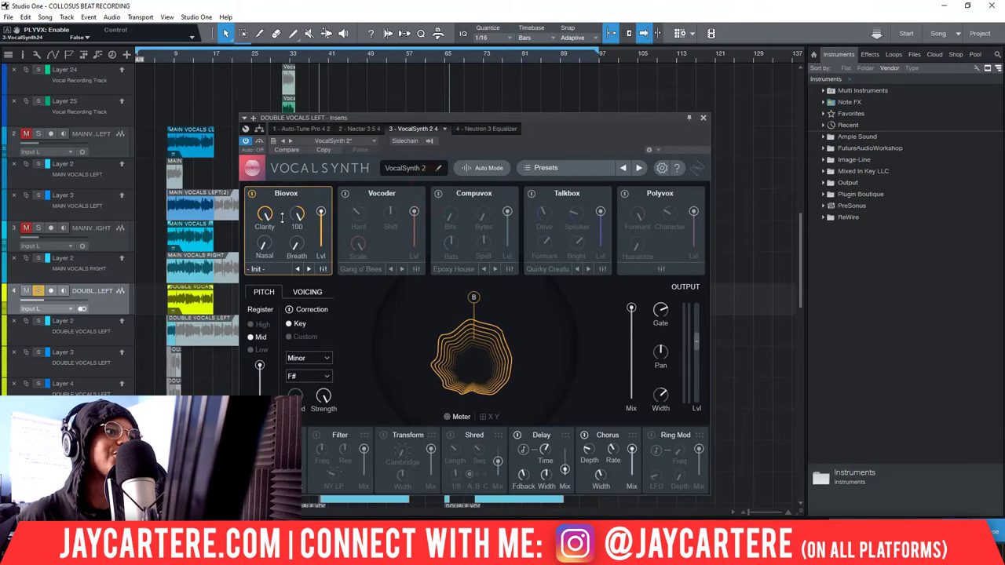
Audition the Biovox Clarity, Shift and Nasal controls during playback, leaving Clarity and Shift at 100.
{"action": "left_click_drag", "start_coordinate": [263, 212], "coordinate": [277, 216]}
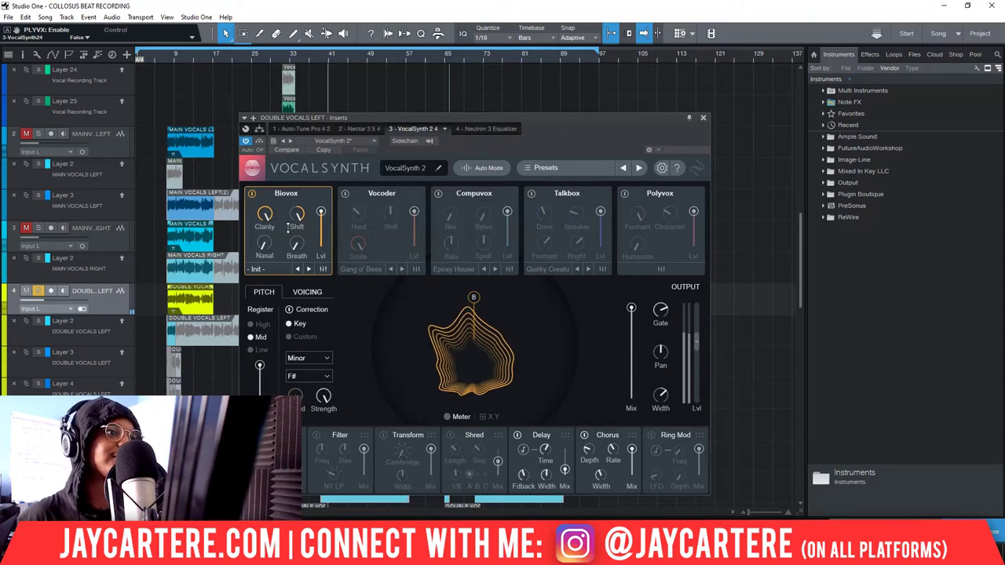
{"action": "left_click_drag", "start_coordinate": [264, 243], "coordinate": [289, 156]}
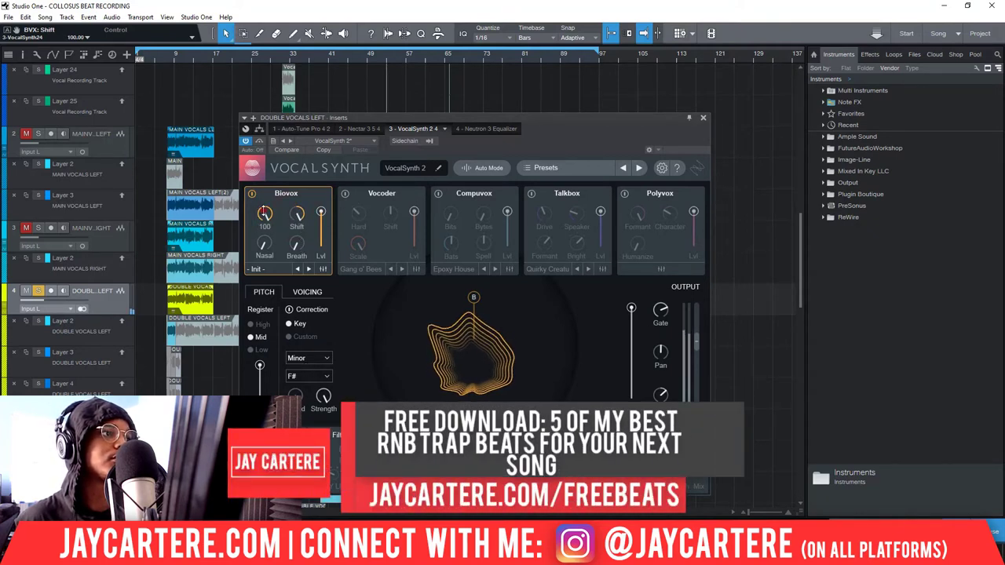
{"action": "left_click_drag", "start_coordinate": [265, 214], "coordinate": [288, 250]}
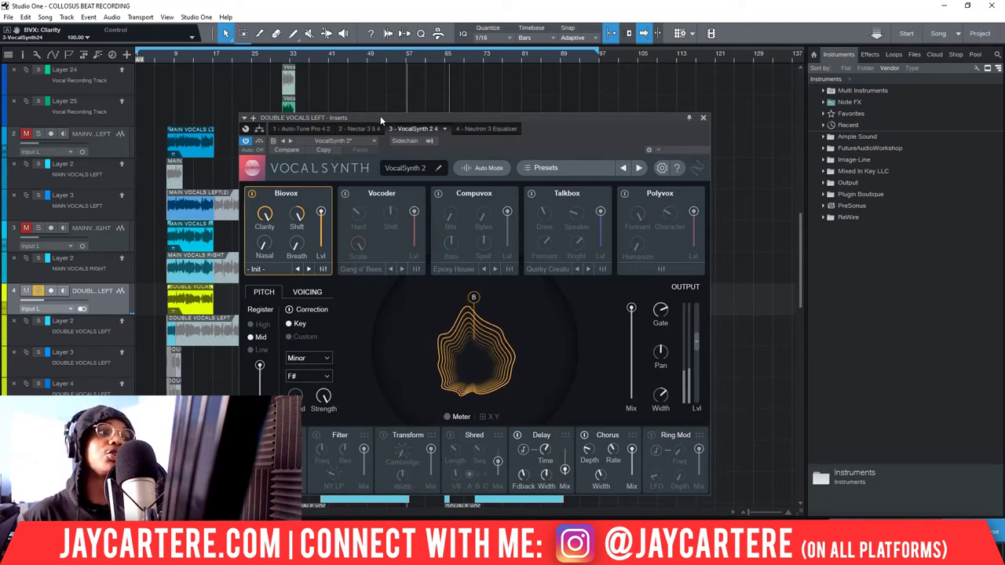
Turn the Biovox module off and back on, and open its detailed vowel and synth settings.
{"action": "left_click", "coordinate": [251, 195]}
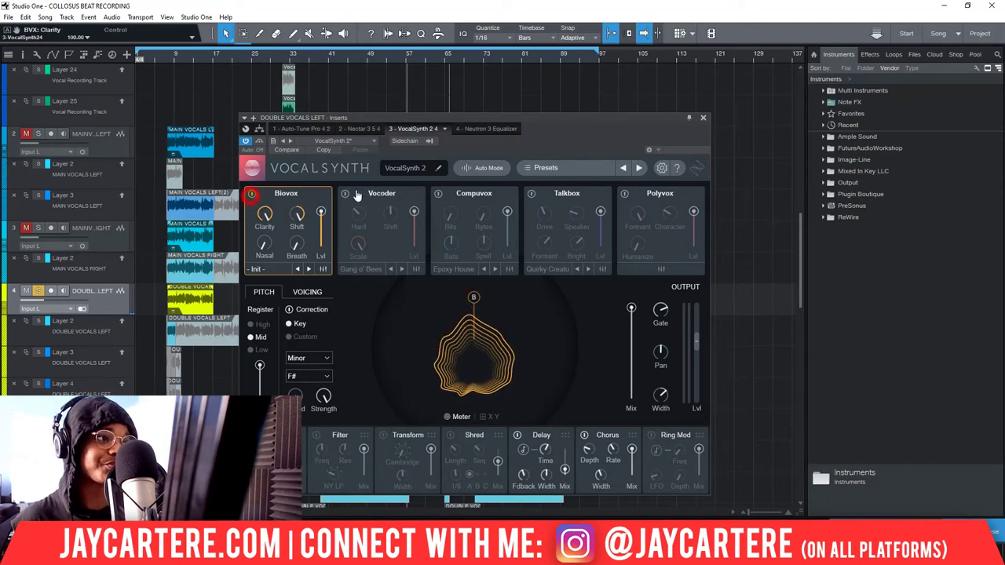
{"action": "left_click", "coordinate": [251, 195]}
{"action": "left_click", "coordinate": [323, 269]}
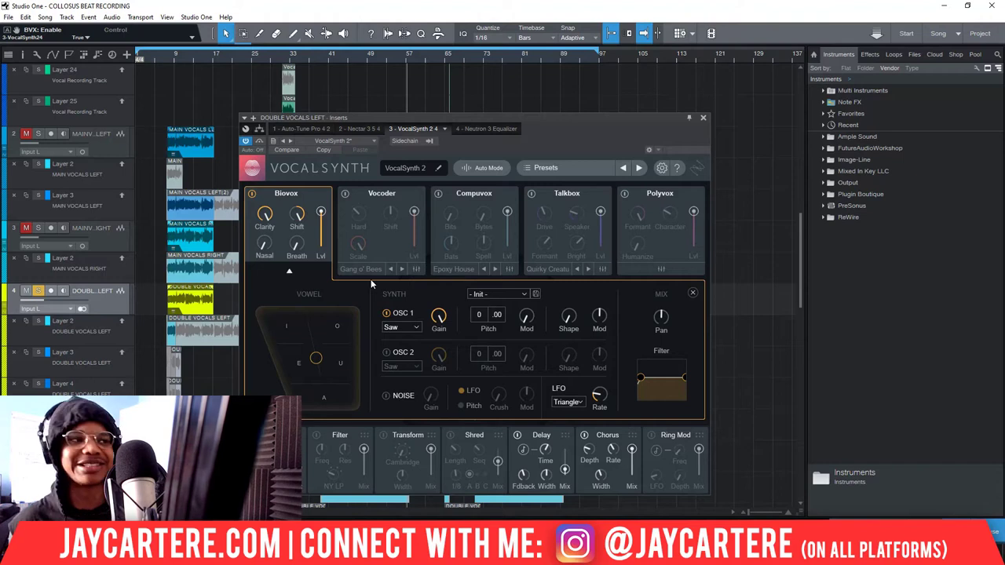
Close the Biovox detailed settings, disable the Biovox module and enable the Vocoder module.
{"action": "left_click", "coordinate": [286, 274]}
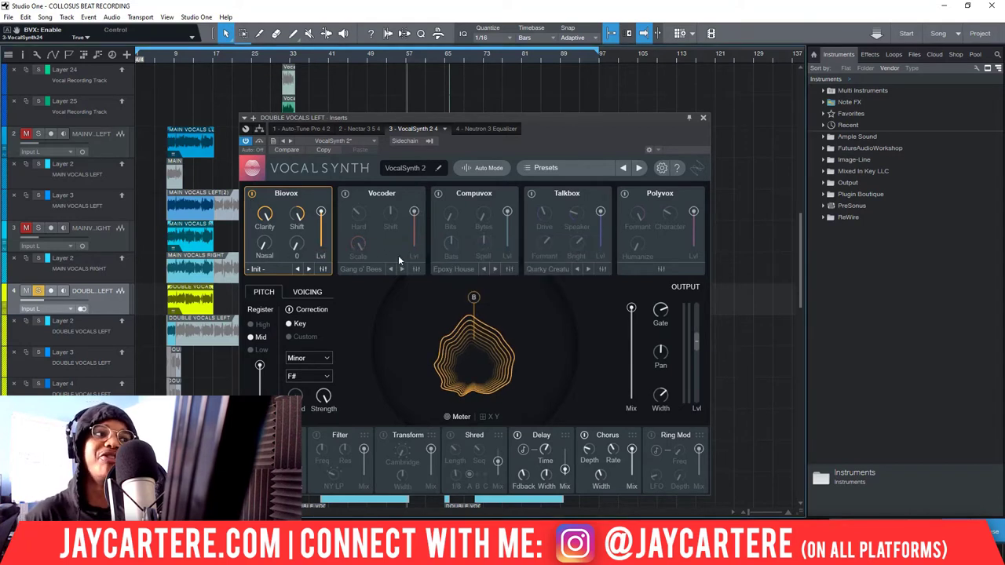
{"action": "left_click", "coordinate": [252, 193]}
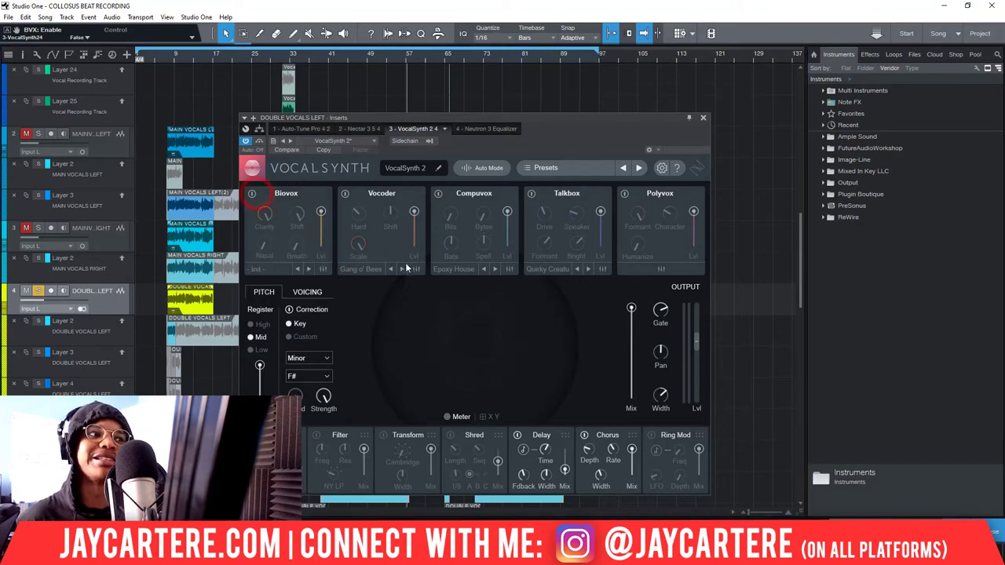
{"action": "left_click", "coordinate": [345, 193]}
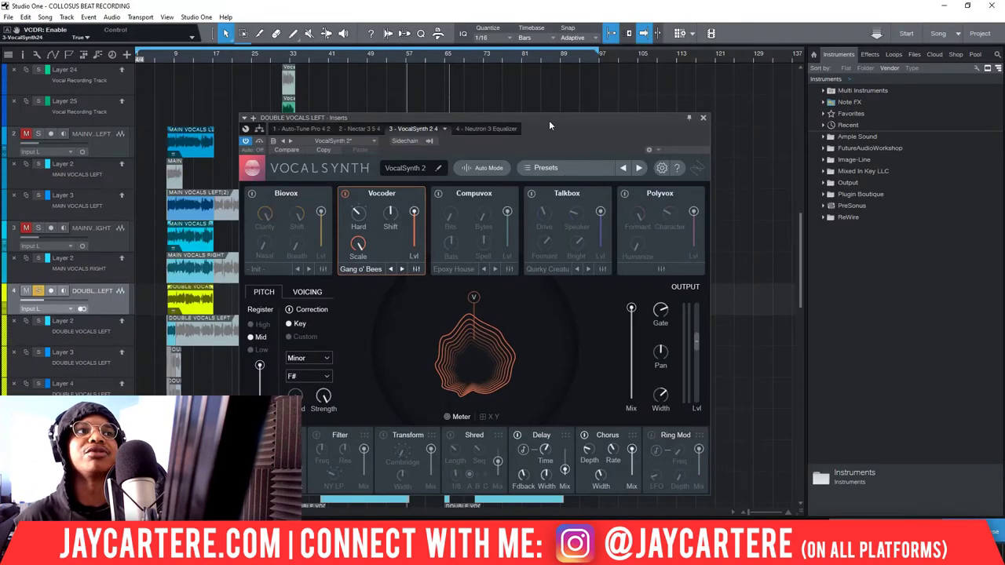
Uncover the arrangement, place the playback cursor at the start of the second main vocal section and bring the plugin window back.
{"action": "left_click_drag", "start_coordinate": [549, 120], "coordinate": [551, 110]}
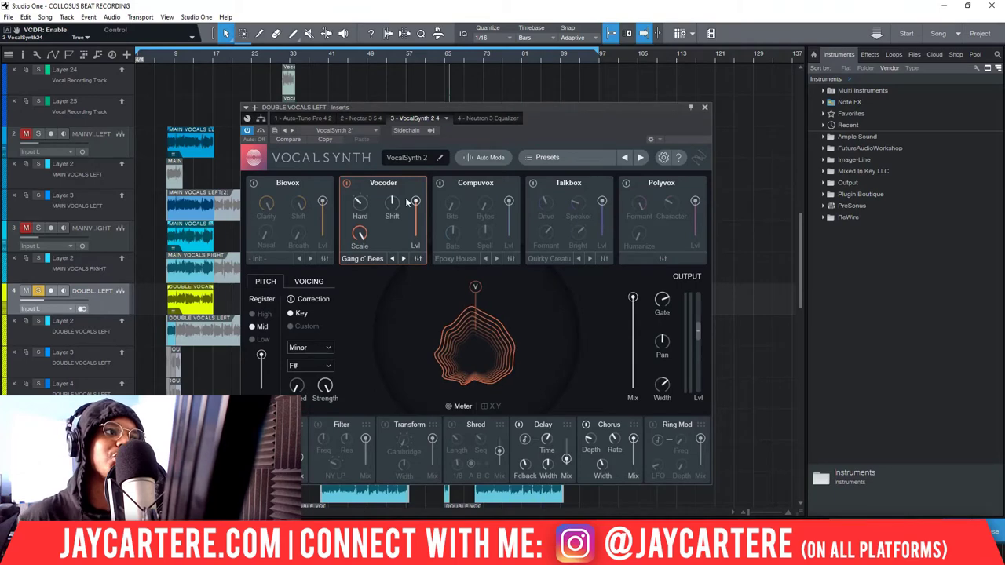
{"action": "left_click", "coordinate": [441, 110]}
{"action": "left_click_drag", "start_coordinate": [441, 110], "coordinate": [650, 283]}
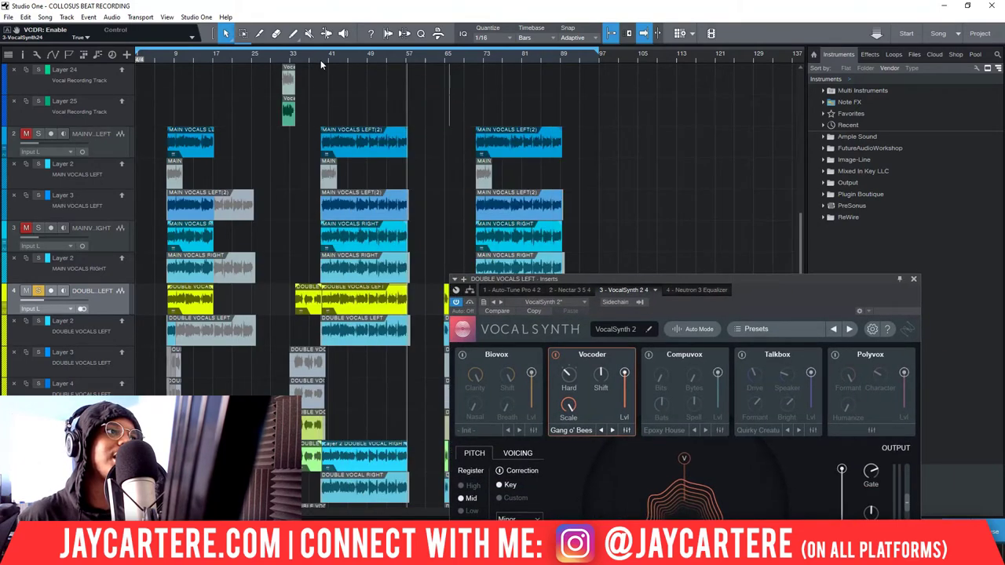
{"action": "left_click", "coordinate": [321, 57]}
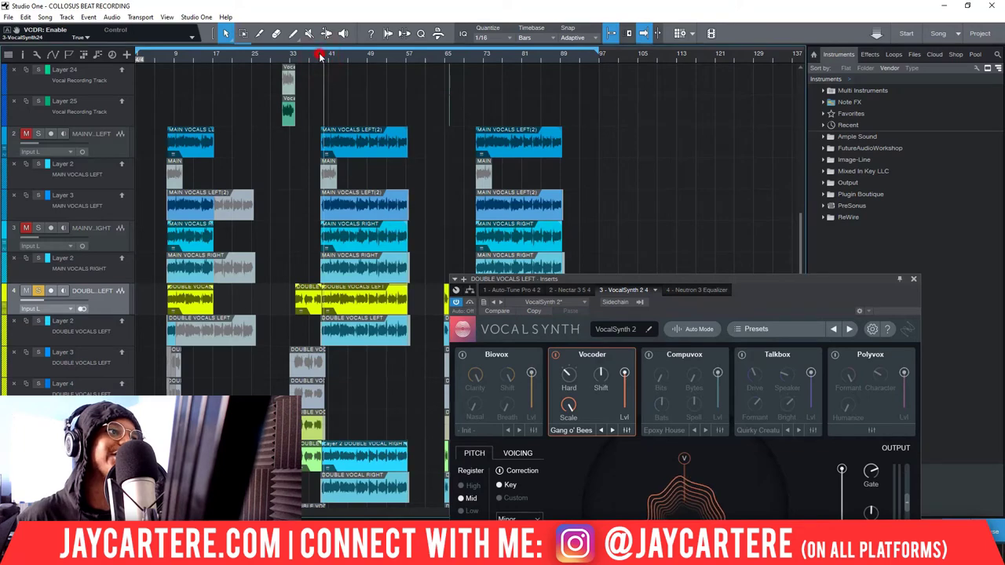
{"action": "left_click_drag", "start_coordinate": [665, 280], "coordinate": [509, 126]}
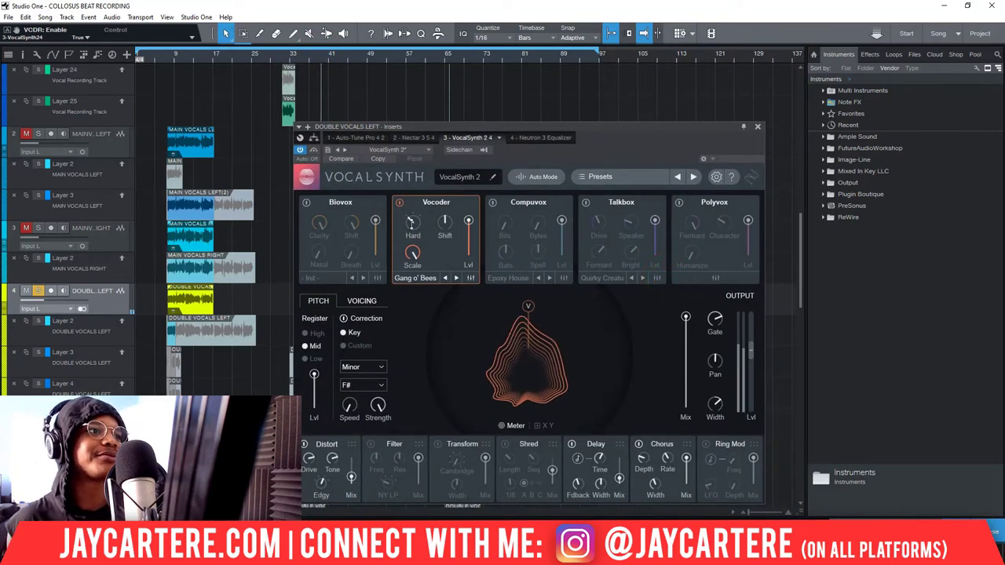
Audition the Vocoder's Vintage and Smooth modes during playback, then return it to Hard.
{"action": "left_click", "coordinate": [414, 223]}
{"action": "left_click_drag", "start_coordinate": [414, 206], "coordinate": [416, 202]}
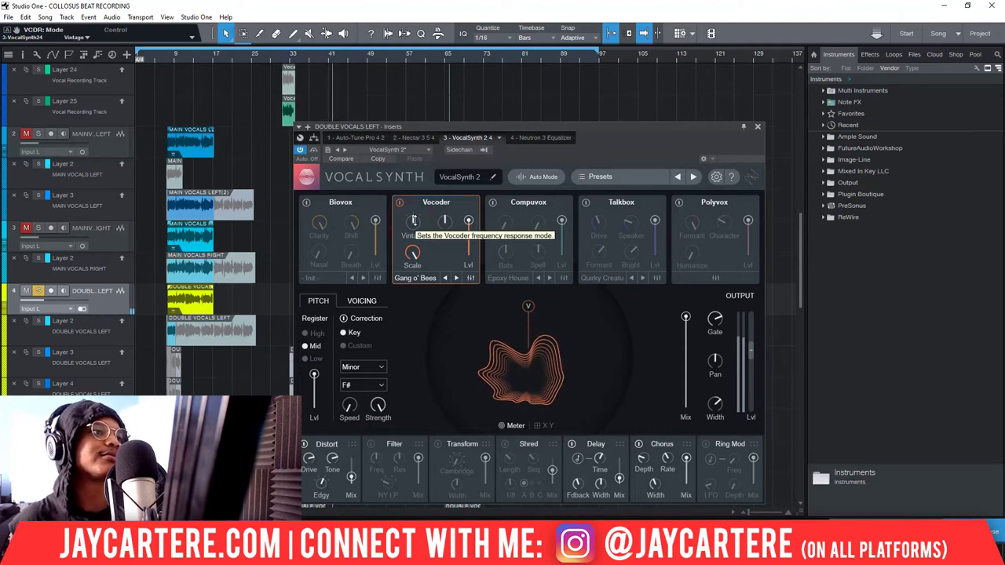
{"action": "left_click_drag", "start_coordinate": [414, 222], "coordinate": [416, 207]}
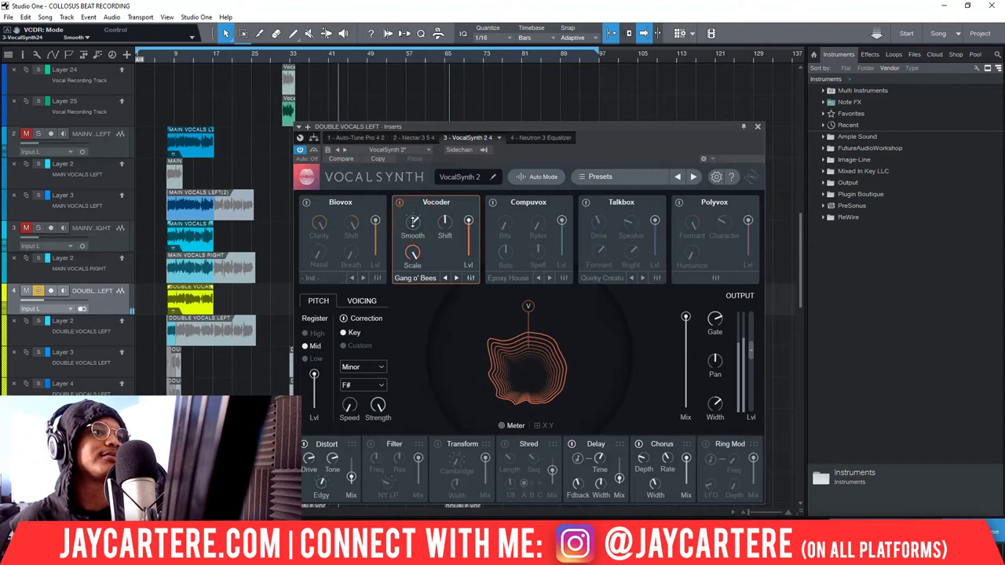
{"action": "left_click_drag", "start_coordinate": [414, 222], "coordinate": [419, 291]}
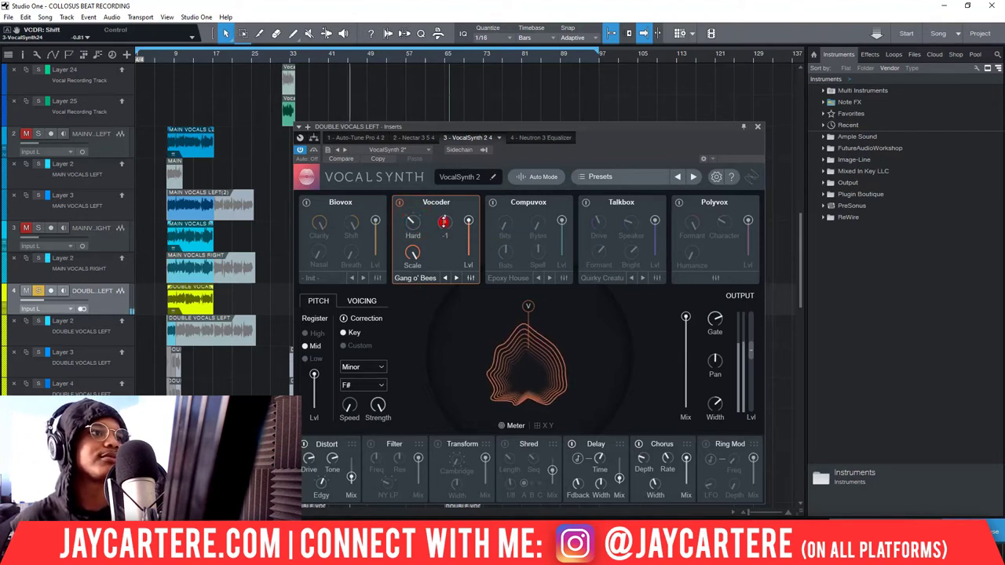
Audition the Vocoder's Shift and Scale controls during playback, returning Shift to neutral and Scale to 100.
{"action": "left_click_drag", "start_coordinate": [445, 222], "coordinate": [446, 162]}
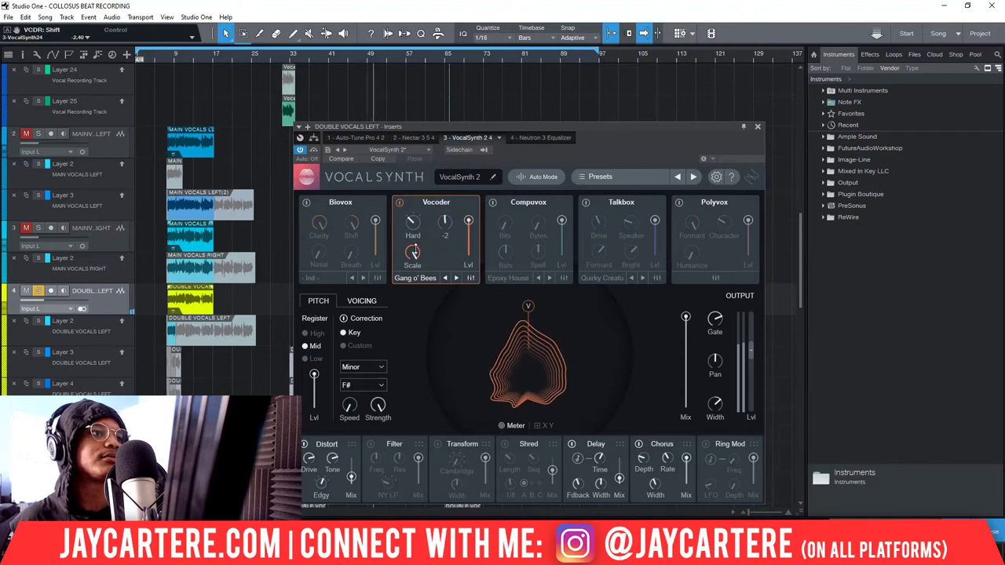
{"action": "left_click_drag", "start_coordinate": [413, 252], "coordinate": [417, 366]}
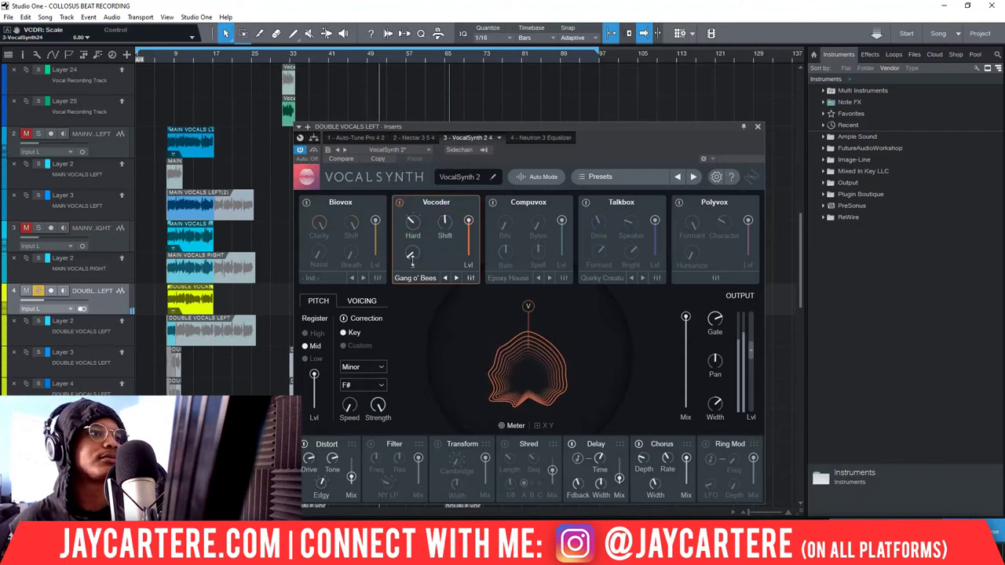
{"action": "double_click", "coordinate": [413, 255]}
{"action": "left_click_drag", "start_coordinate": [413, 257], "coordinate": [412, 157]}
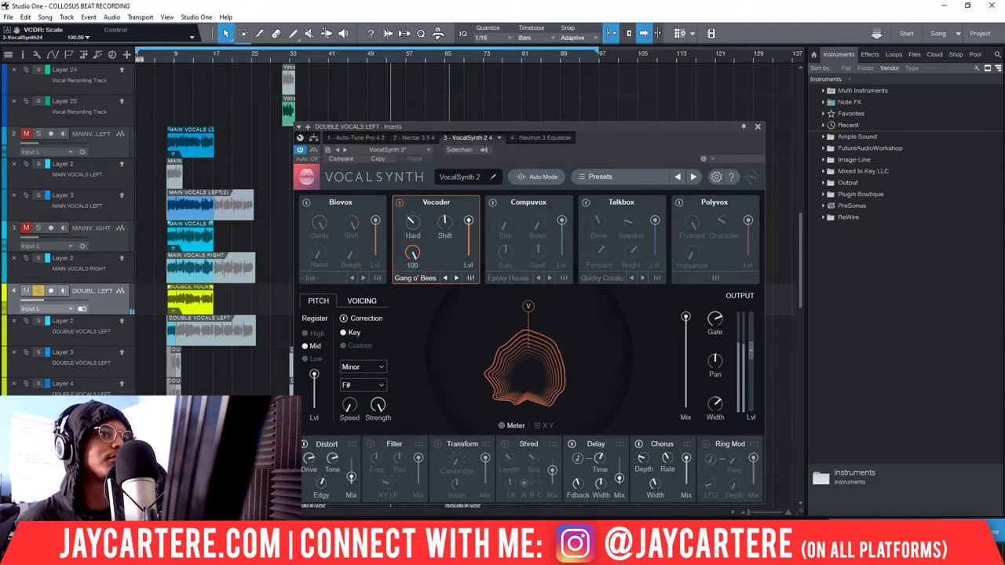
Disable the Vocoder module and the Distort, Delay and Chorus effects.
{"action": "left_click", "coordinate": [400, 204]}
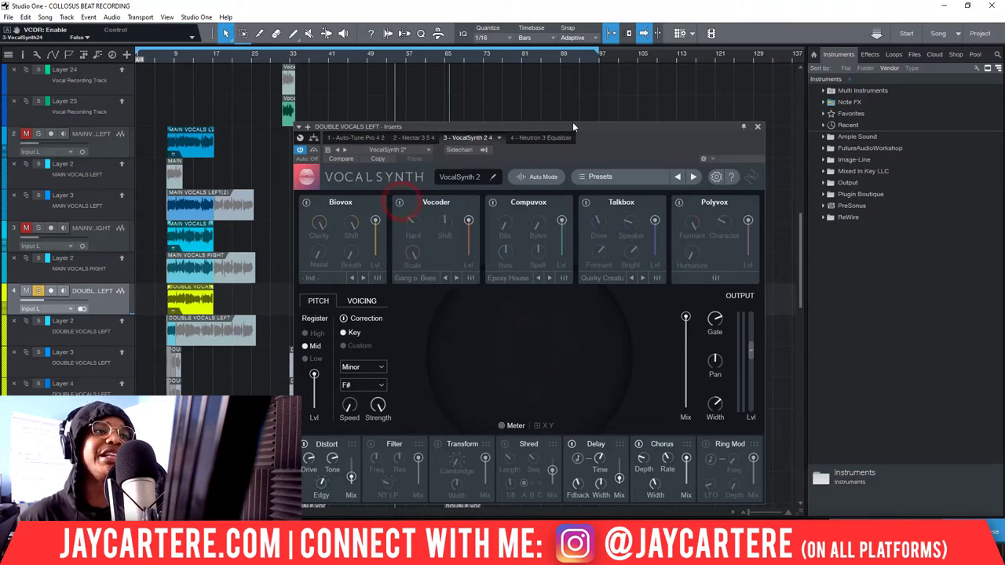
{"action": "left_click_drag", "start_coordinate": [572, 125], "coordinate": [562, 85]}
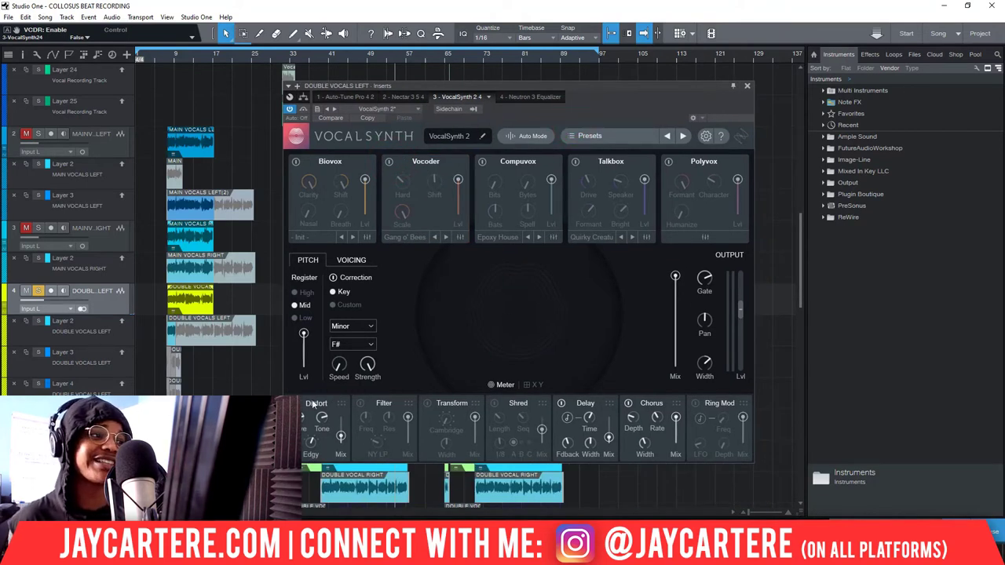
{"action": "left_click", "coordinate": [293, 403]}
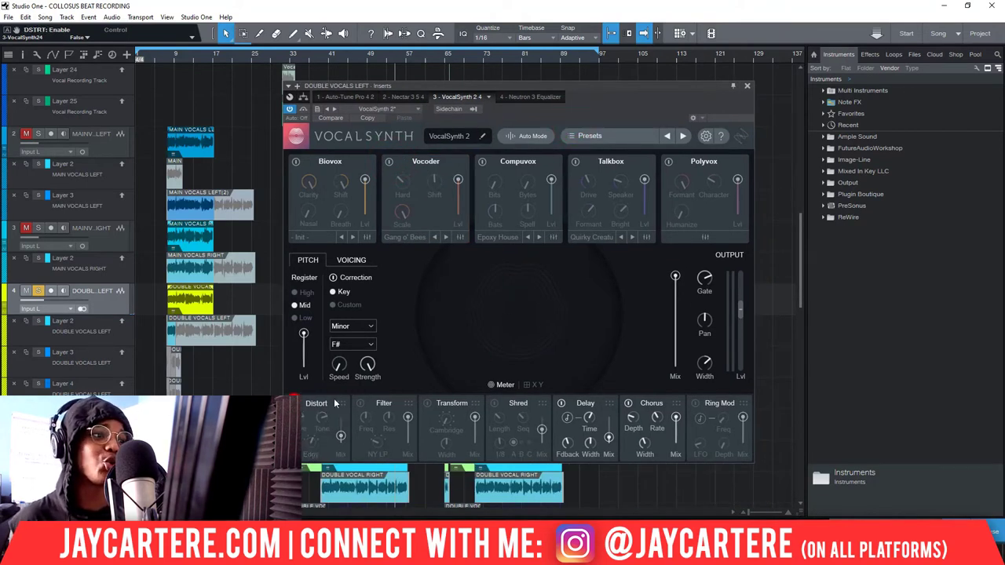
{"action": "left_click", "coordinate": [561, 404]}
{"action": "left_click", "coordinate": [630, 404]}
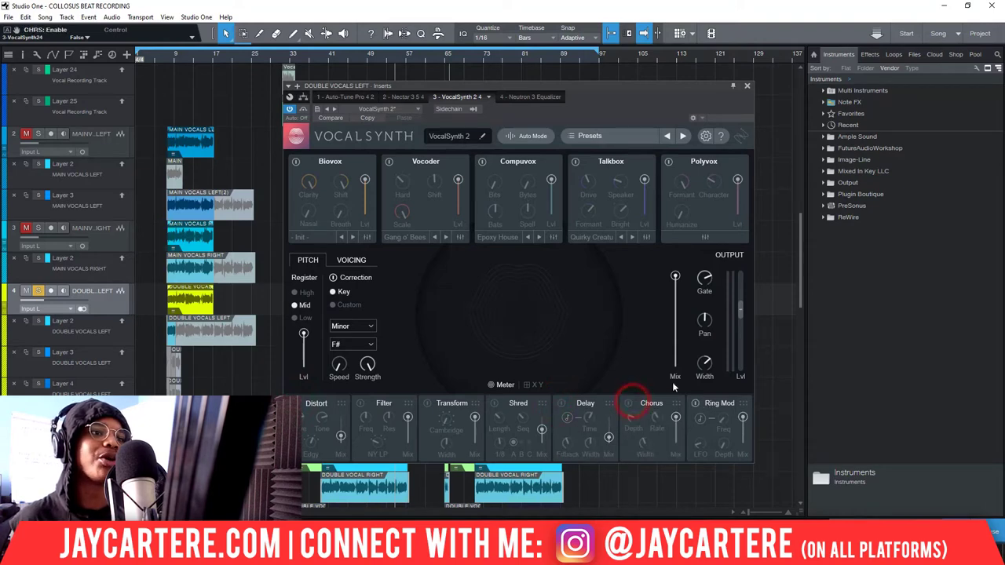
Play the second main vocal section from its start without any modules, then enable the Vocoder during playback.
{"action": "left_click_drag", "start_coordinate": [514, 90], "coordinate": [776, 150]}
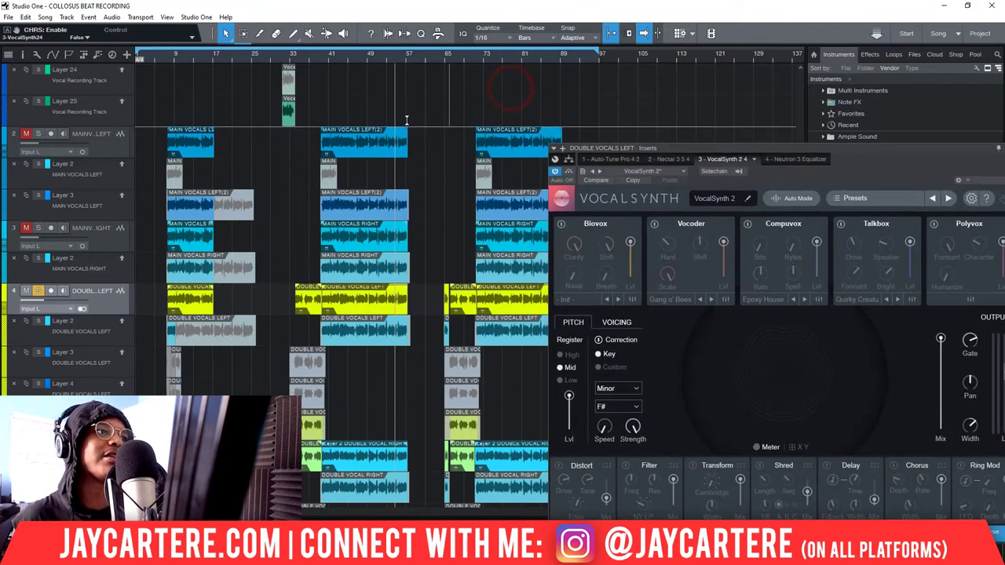
{"action": "left_click", "coordinate": [322, 58]}
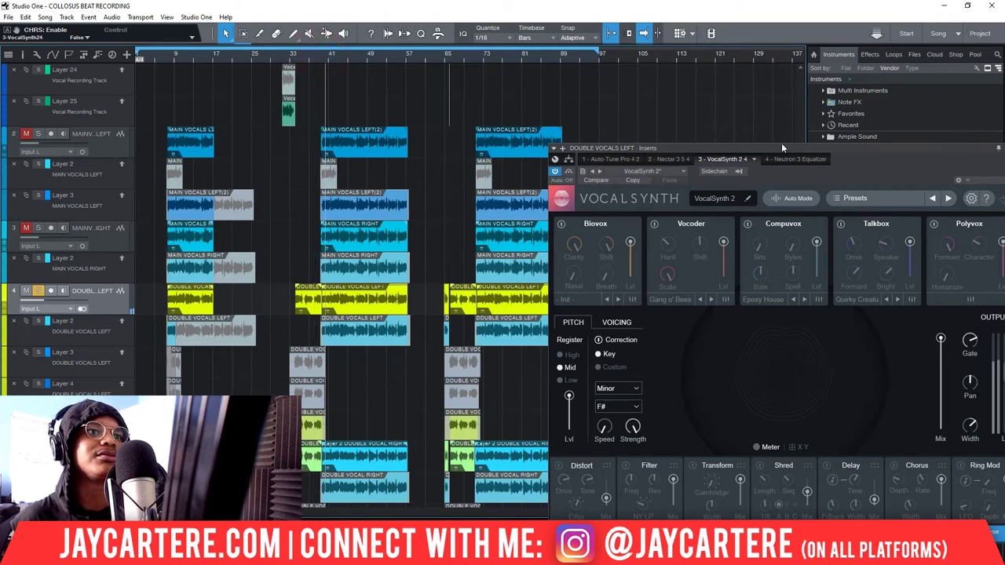
{"action": "left_click_drag", "start_coordinate": [782, 146], "coordinate": [546, 132]}
{"action": "left_click", "coordinate": [418, 209]}
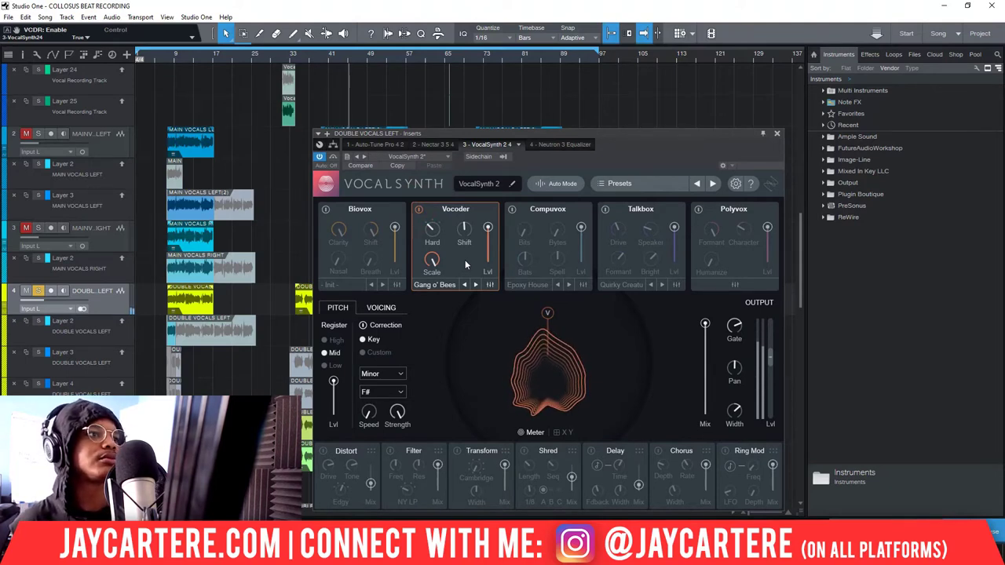
Compare the Vocoder's Smooth and Hard modes and sweep Shift and Scale, leaving the mode at Hard and Scale at 100.
{"action": "left_click", "coordinate": [431, 228]}
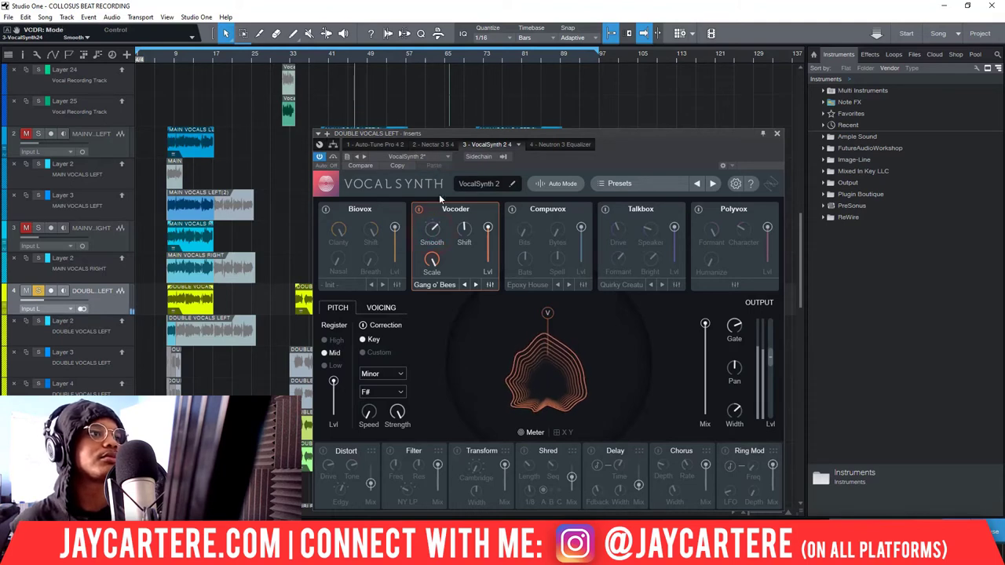
{"action": "left_click", "coordinate": [432, 229]}
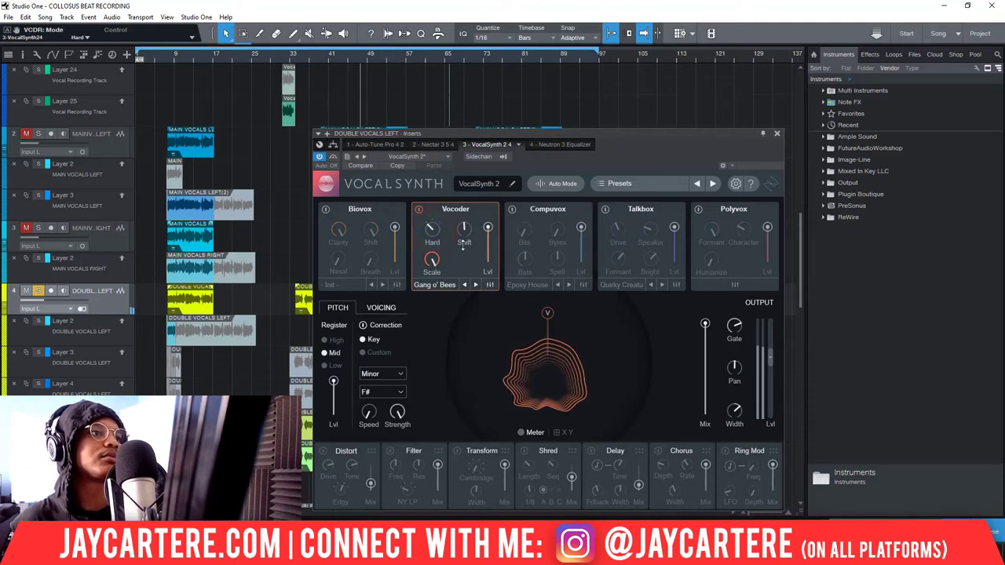
{"action": "left_click_drag", "start_coordinate": [464, 246], "coordinate": [455, 173]}
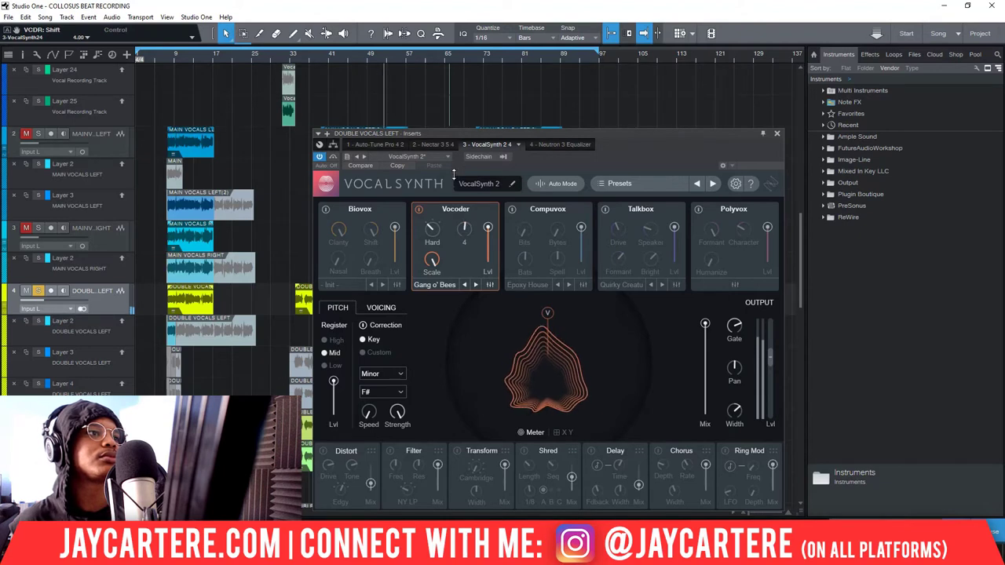
{"action": "mouse_move", "coordinate": [434, 261]}
{"action": "left_mouse_down"}
{"action": "mouse_move", "coordinate": [427, 429]}
{"action": "mouse_move", "coordinate": [431, 274]}
{"action": "left_mouse_up"}
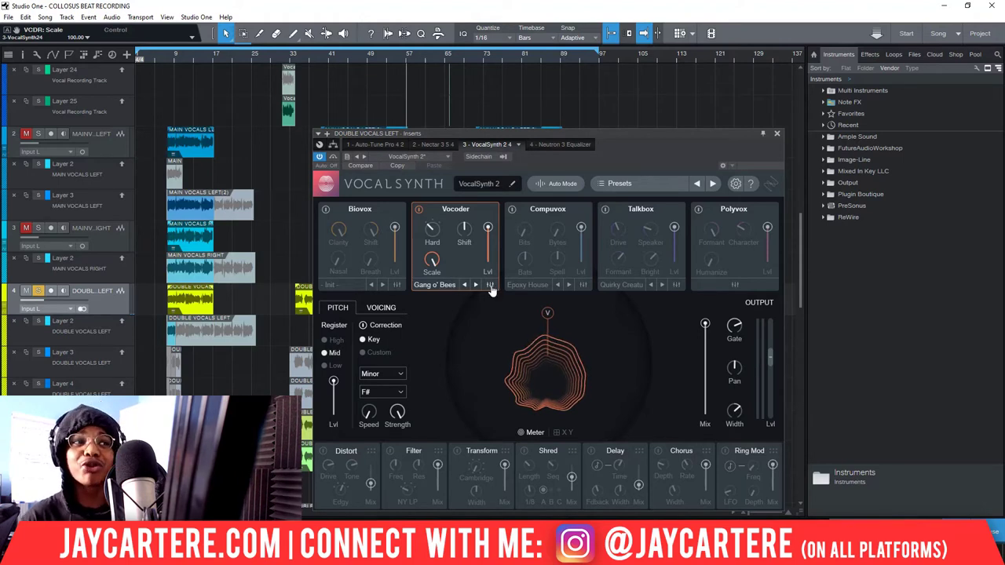
Browse the Vocoder's synth preset list and close it, keeping Gang o' Bees.
{"action": "left_click", "coordinate": [445, 286]}
{"action": "scroll", "coordinate": [448, 361], "scroll_direction": "down", "scroll_amount": 5}
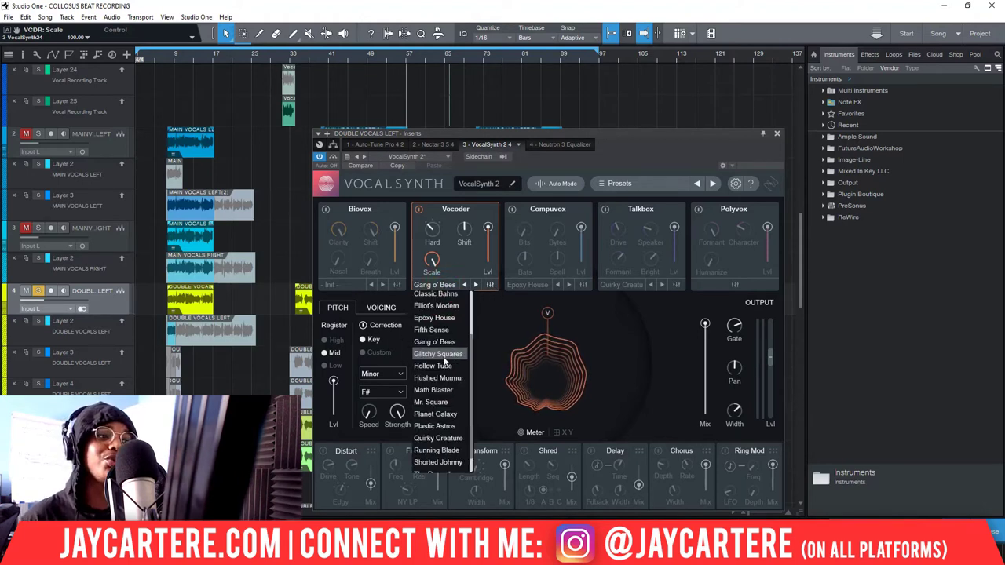
{"action": "scroll", "coordinate": [439, 408], "scroll_direction": "up", "scroll_amount": 5}
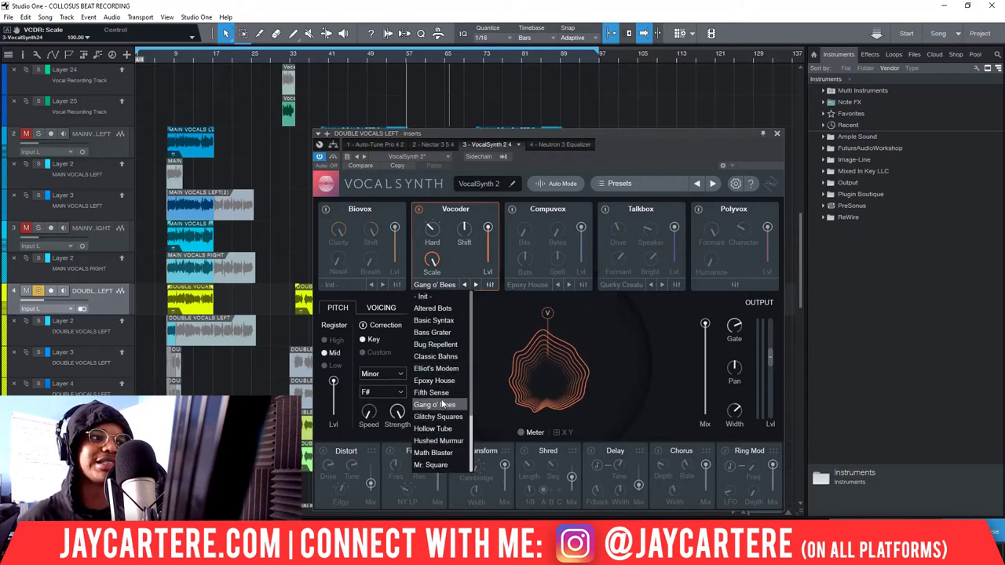
{"action": "scroll", "coordinate": [442, 424], "scroll_direction": "down", "scroll_amount": 3}
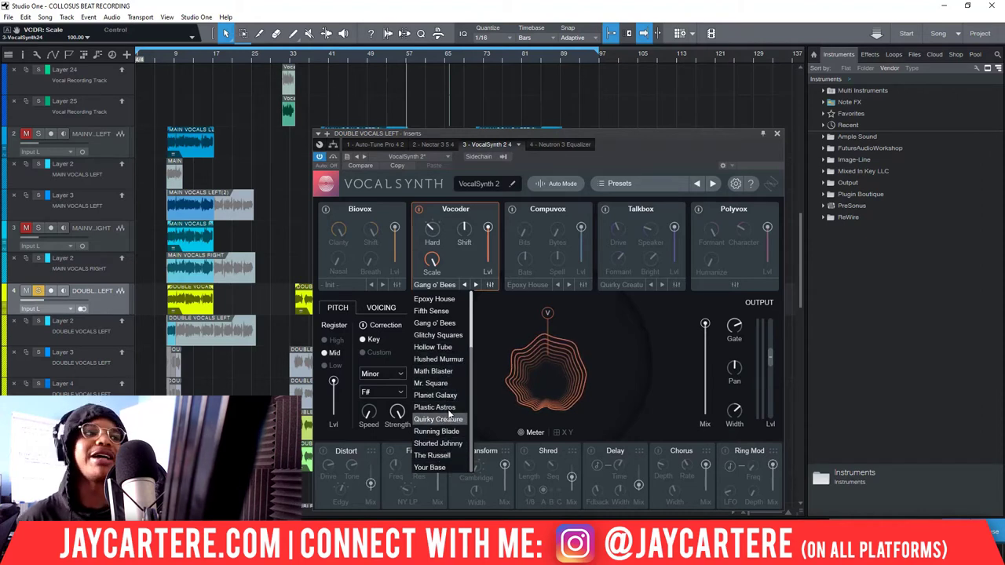
{"action": "left_click", "coordinate": [493, 311]}
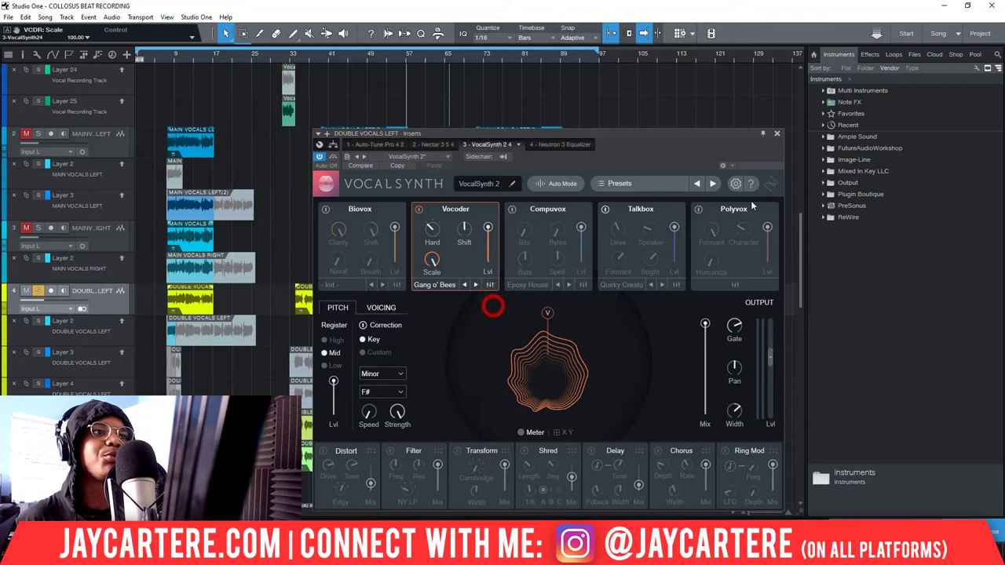
Browse VocalSynth's global presets and close the preset window without loading one.
{"action": "left_click", "coordinate": [612, 184]}
{"action": "scroll", "coordinate": [663, 270], "scroll_direction": "down", "scroll_amount": 5}
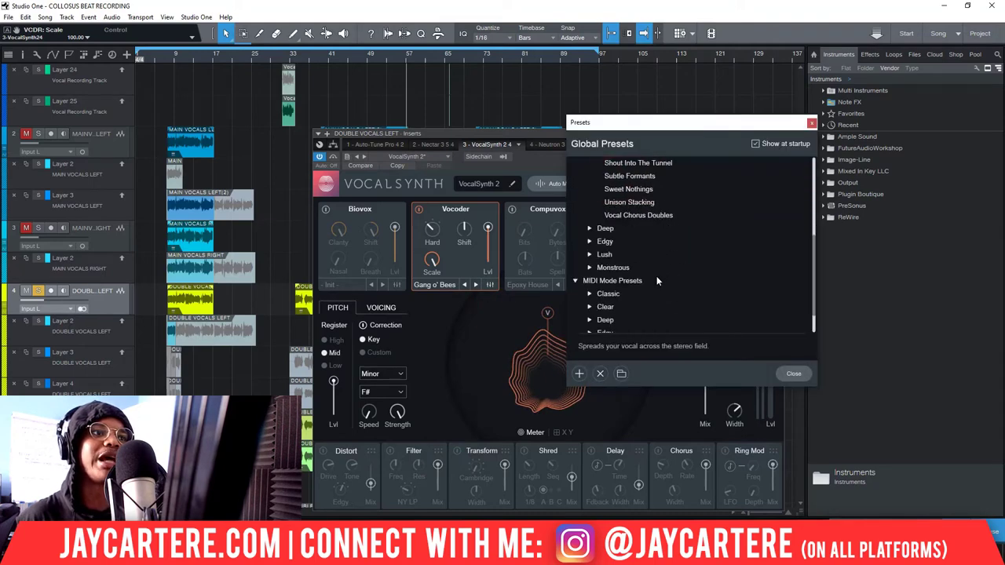
{"action": "scroll", "coordinate": [648, 267], "scroll_direction": "up", "scroll_amount": 5}
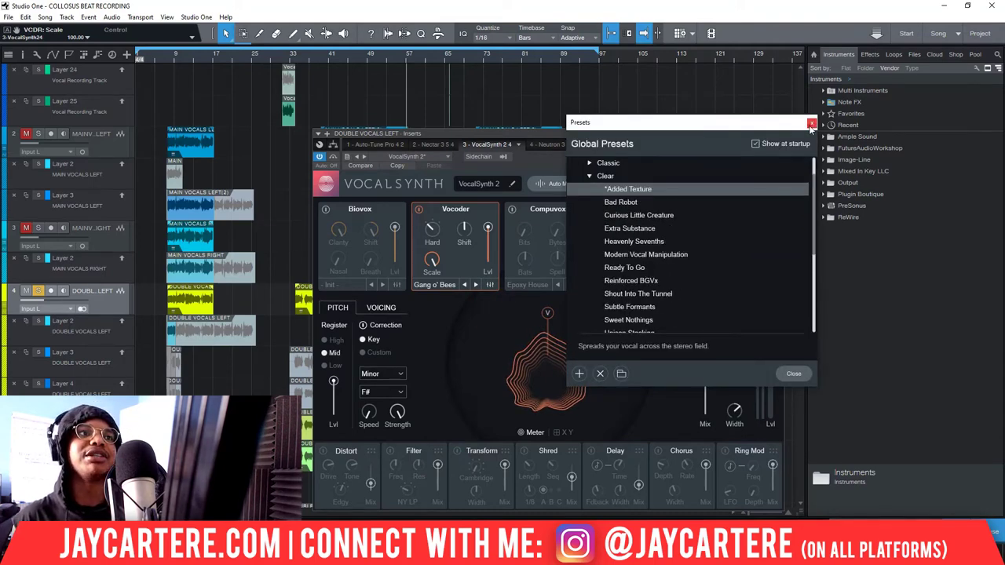
{"action": "left_click", "coordinate": [811, 124]}
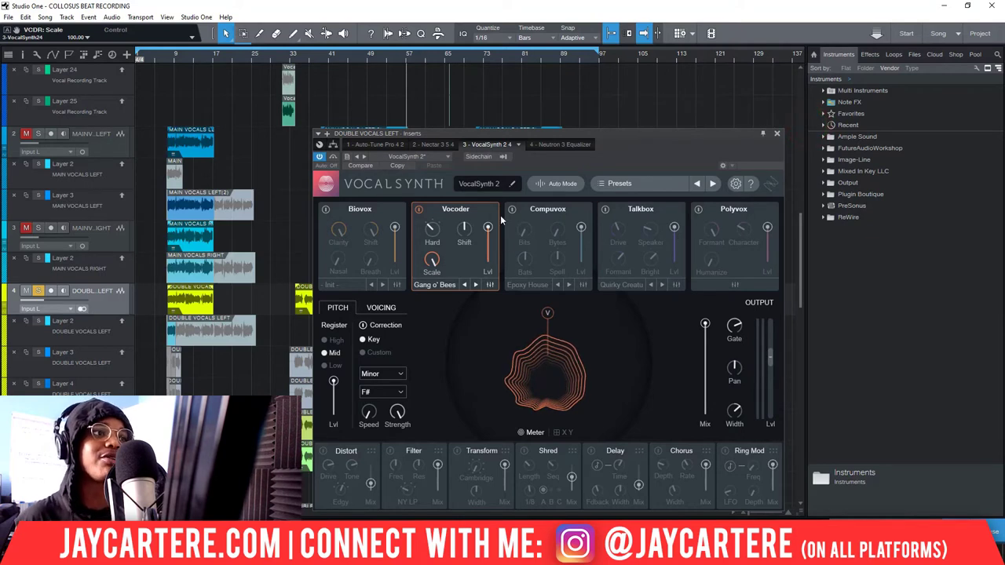
Enable the Biovox module and disable the Vocoder module.
{"action": "left_click", "coordinate": [326, 210]}
{"action": "left_click", "coordinate": [418, 209]}
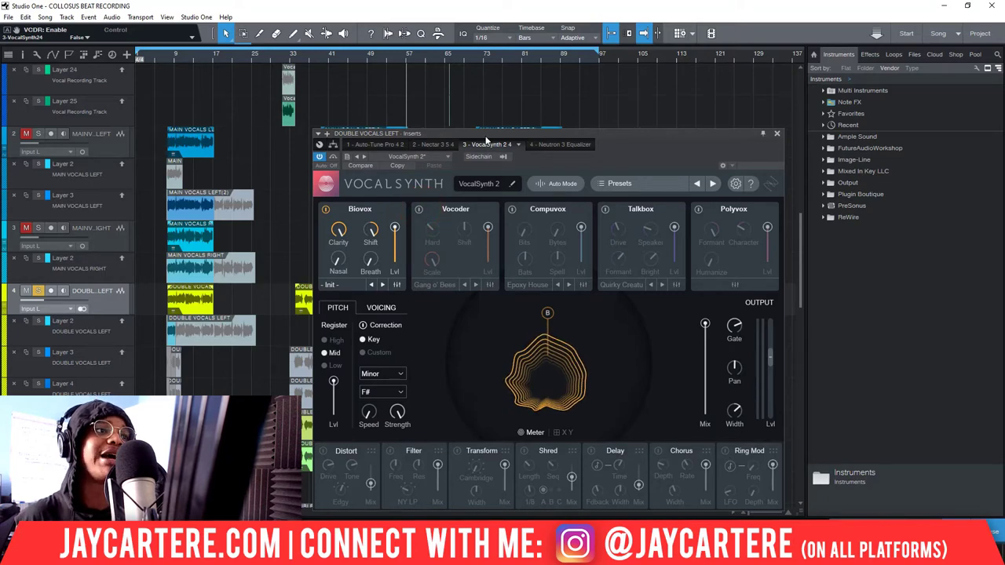
Play the song from about bar 39 while sweeping Biovox's Nasal, Shift, Breath and Clarity, leaving Nasal at 0 and Clarity at 100.
{"action": "left_click_drag", "start_coordinate": [485, 136], "coordinate": [790, 119]}
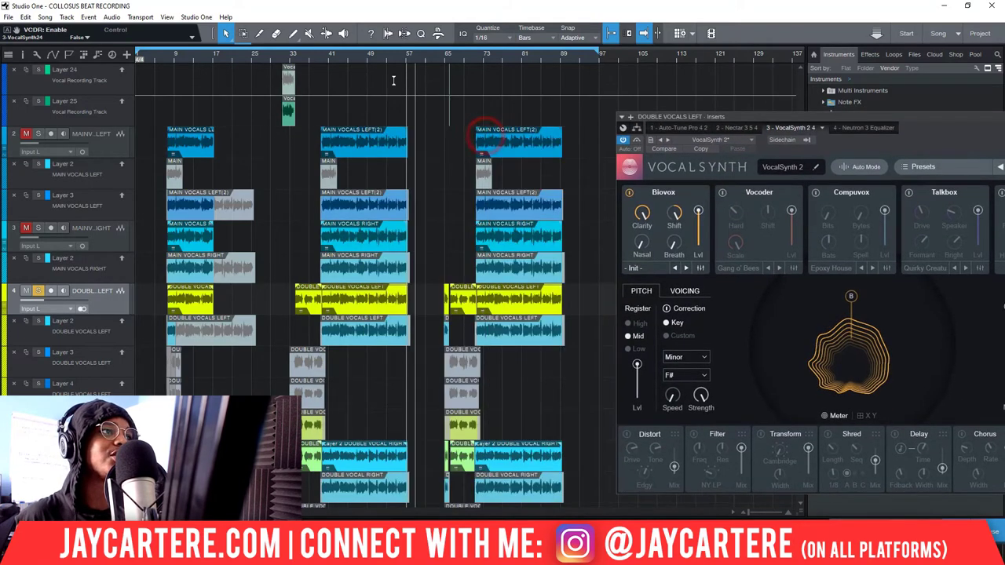
{"action": "left_click", "coordinate": [325, 58]}
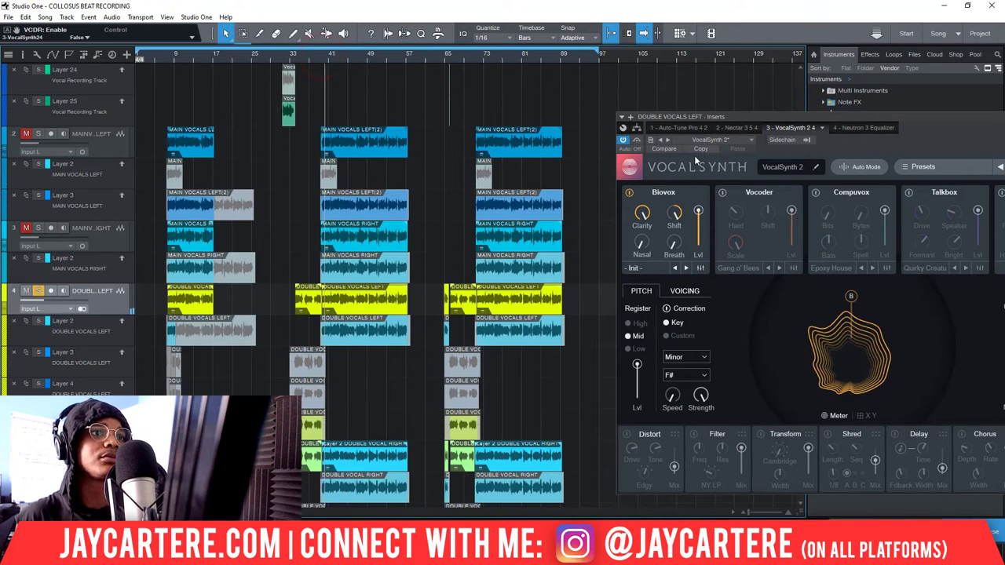
{"action": "left_click_drag", "start_coordinate": [642, 244], "coordinate": [642, 212]}
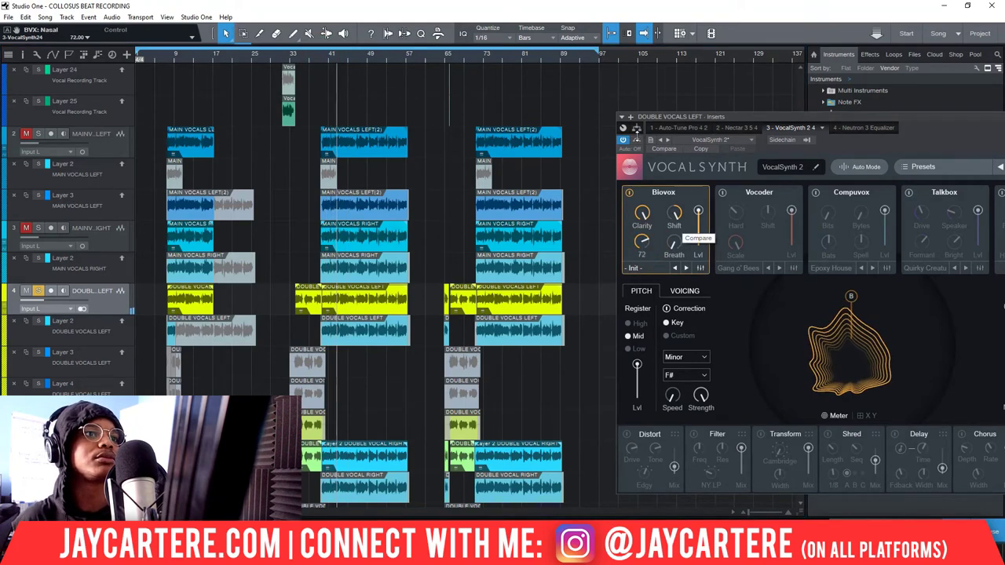
{"action": "double_click", "coordinate": [641, 242]}
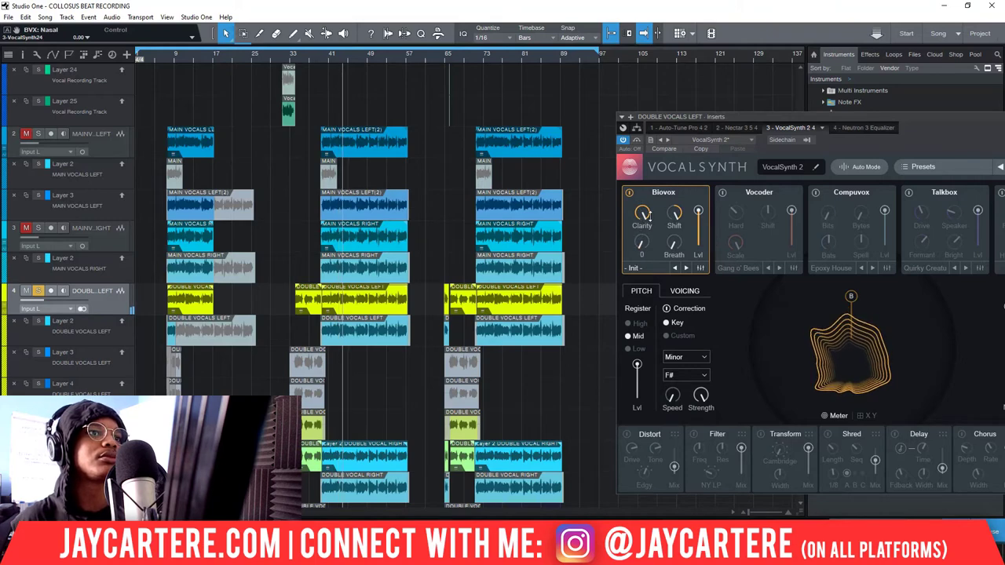
{"action": "left_click_drag", "start_coordinate": [674, 213], "coordinate": [705, 376]}
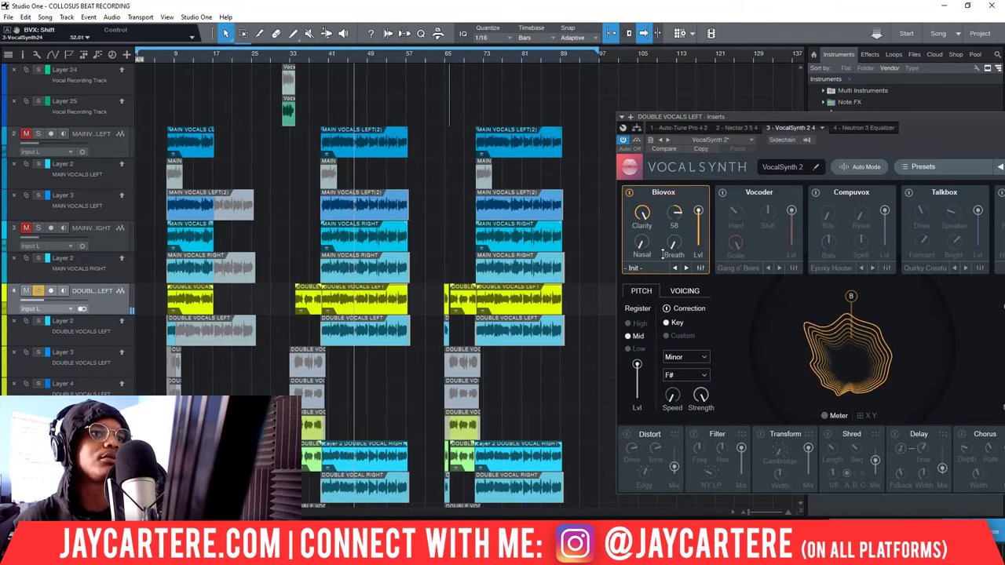
{"action": "left_click_drag", "start_coordinate": [675, 246], "coordinate": [627, 219]}
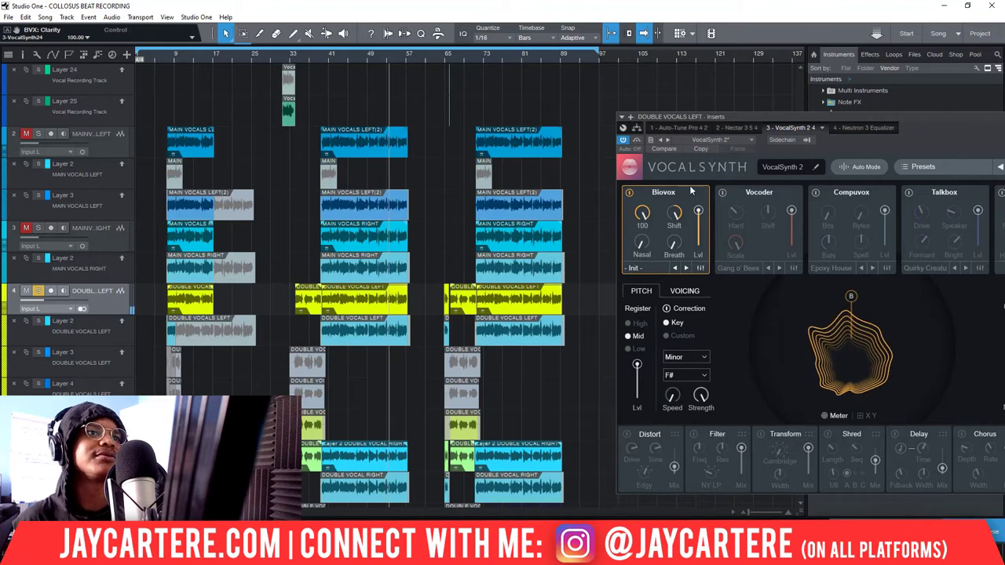
Disable the Biovox module and enable the Compuvox module.
{"action": "left_click_drag", "start_coordinate": [808, 116], "coordinate": [573, 122]}
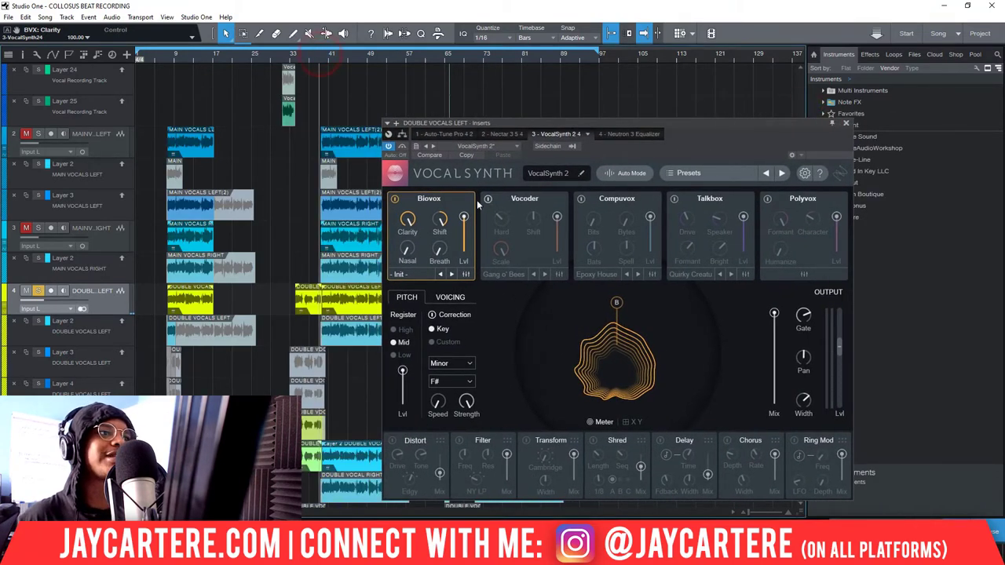
{"action": "left_click", "coordinate": [395, 198]}
{"action": "left_click", "coordinate": [581, 199]}
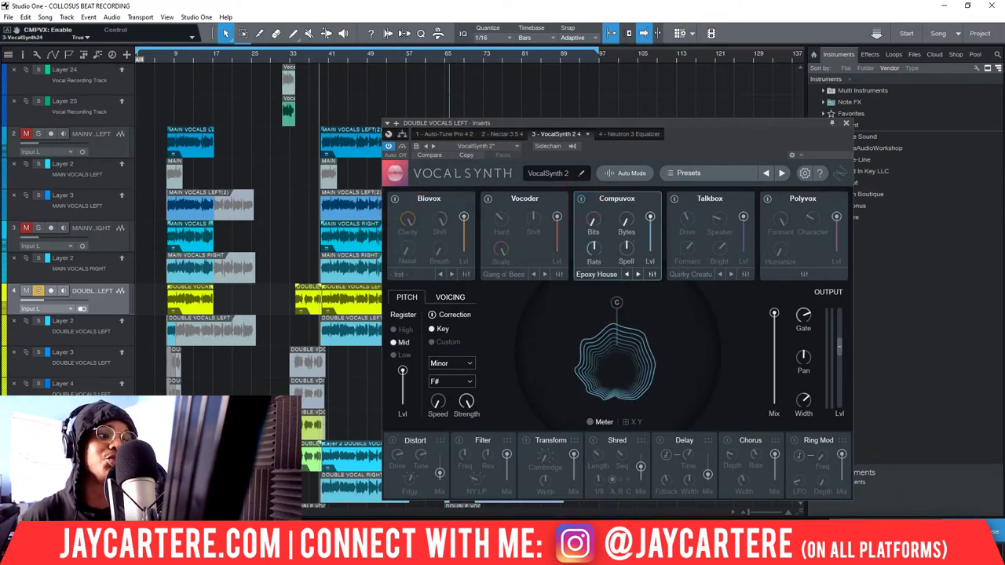
Switch to the browser, read the Compuvox description on iZotope's VocalSynth 2 features page, and return to Studio One.
{"action": "mouse_move", "coordinate": [424, 559]}
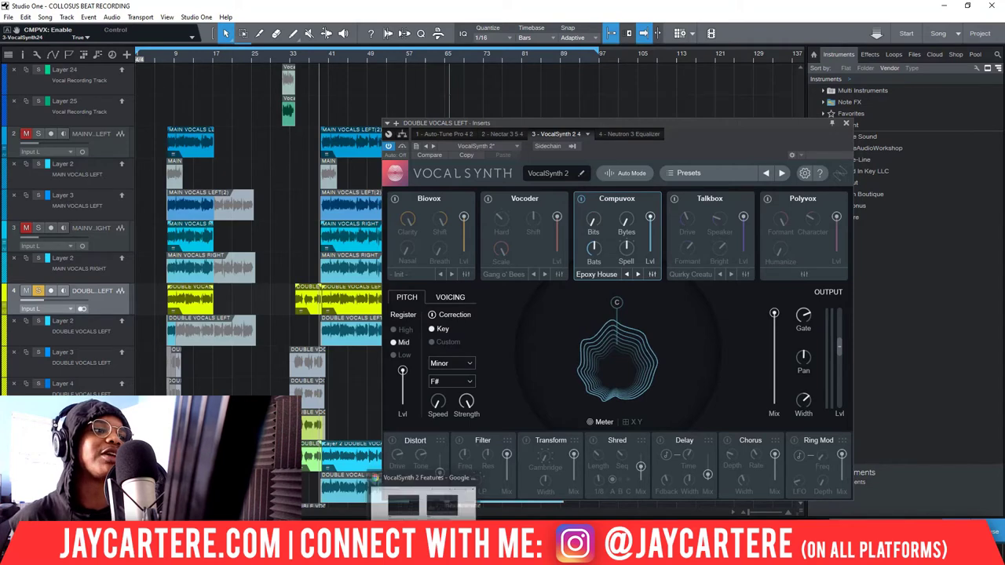
{"action": "left_click", "coordinate": [424, 499]}
{"action": "scroll", "coordinate": [369, 390], "scroll_direction": "down", "scroll_amount": 5}
{"action": "scroll", "coordinate": [369, 390], "scroll_direction": "up", "scroll_amount": 1}
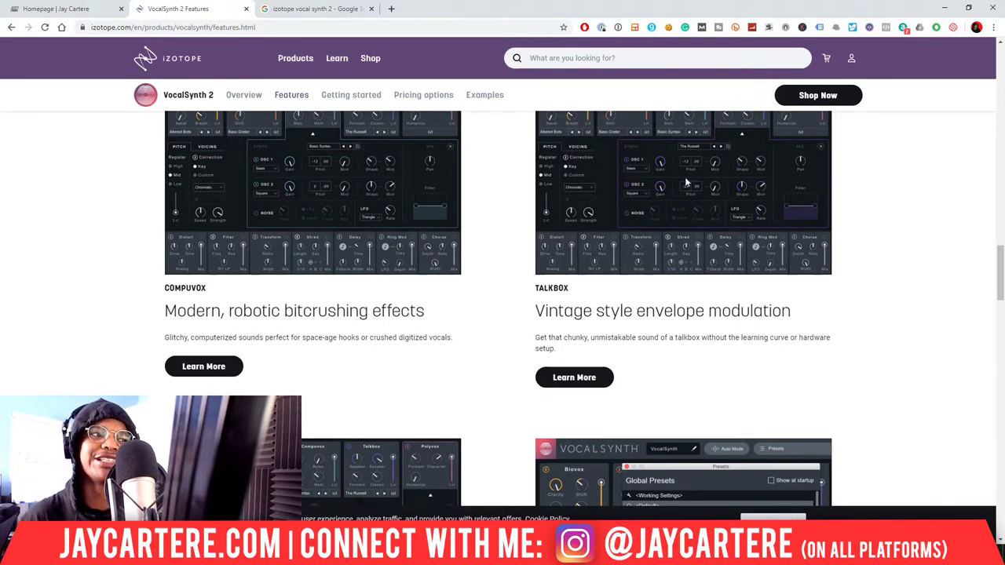
{"action": "left_click", "coordinate": [946, 8]}
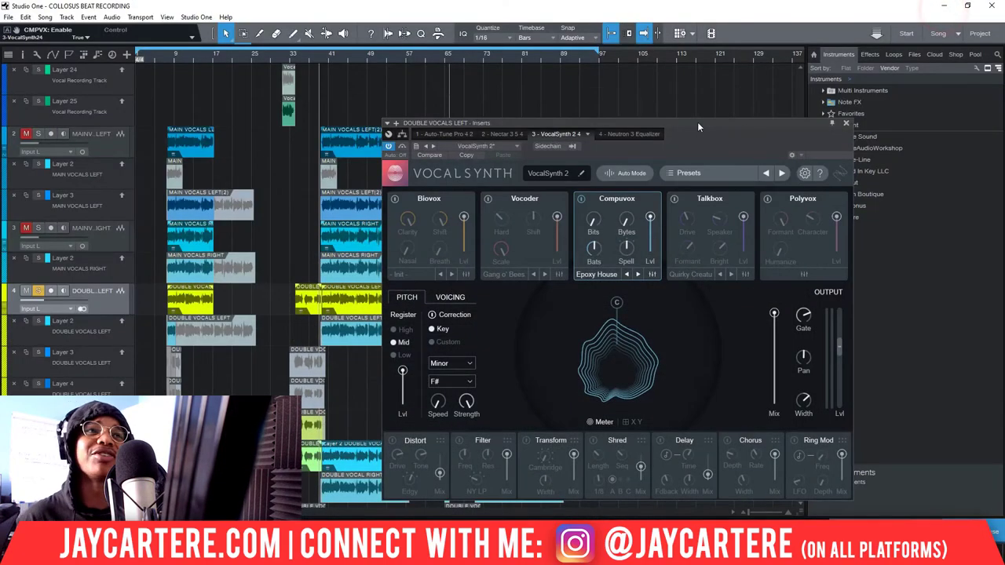
Sweep Compuvox's Bats, Bits and Bytes and compare its Read and Spell modes, leaving Bats at minimum and mode Spell, and disable the module.
{"action": "left_click_drag", "start_coordinate": [698, 121], "coordinate": [588, 75]}
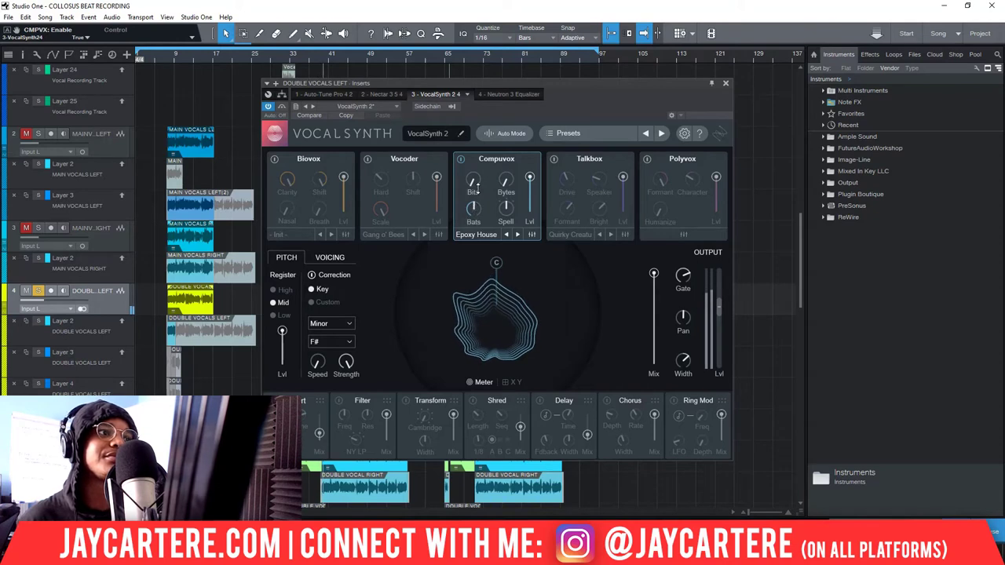
{"action": "left_click_drag", "start_coordinate": [472, 204], "coordinate": [472, 49]}
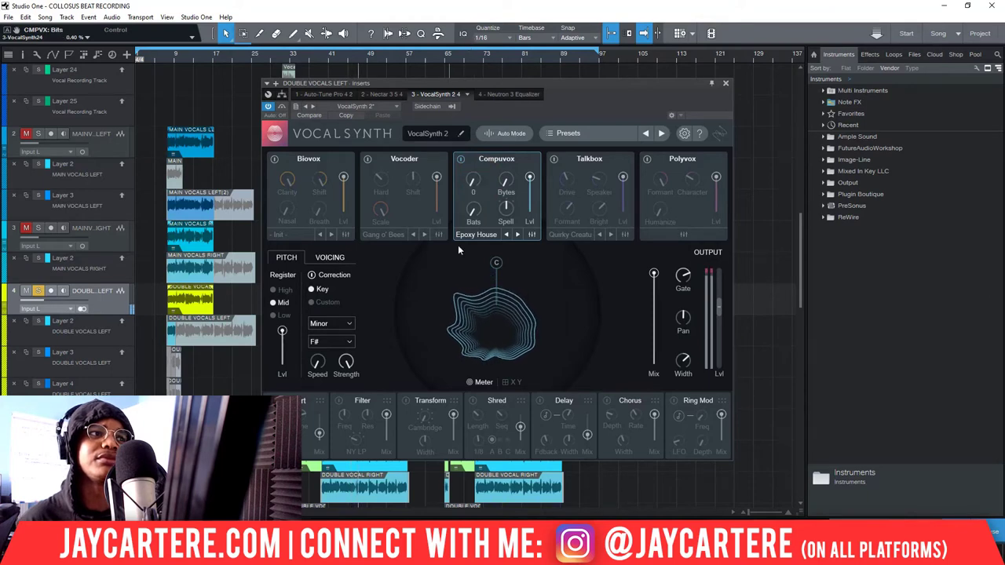
{"action": "left_click_drag", "start_coordinate": [512, 184], "coordinate": [492, 102]}
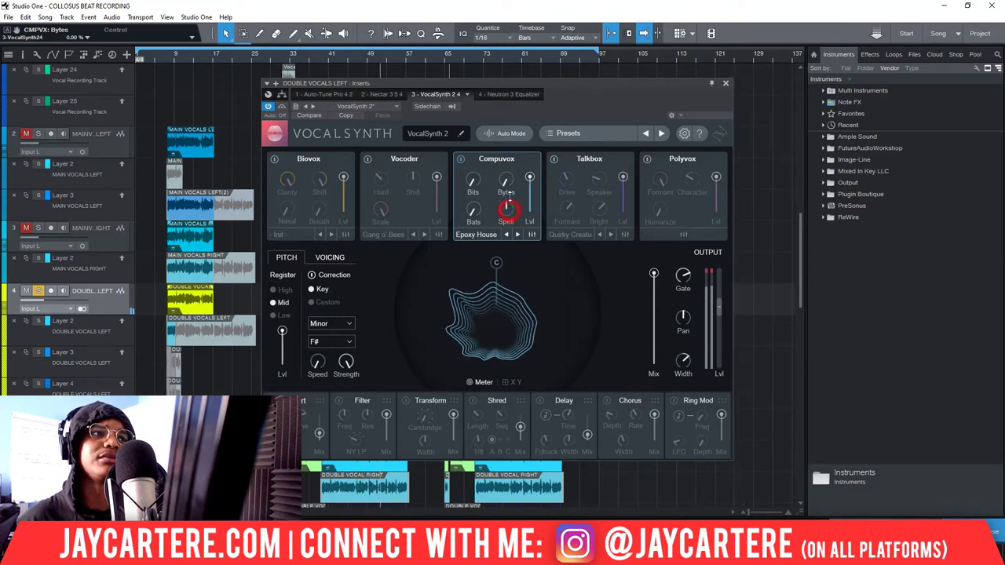
{"action": "mouse_move", "coordinate": [508, 196]}
{"action": "left_mouse_down"}
{"action": "mouse_move", "coordinate": [511, 182]}
{"action": "mouse_move", "coordinate": [509, 214]}
{"action": "left_mouse_up"}
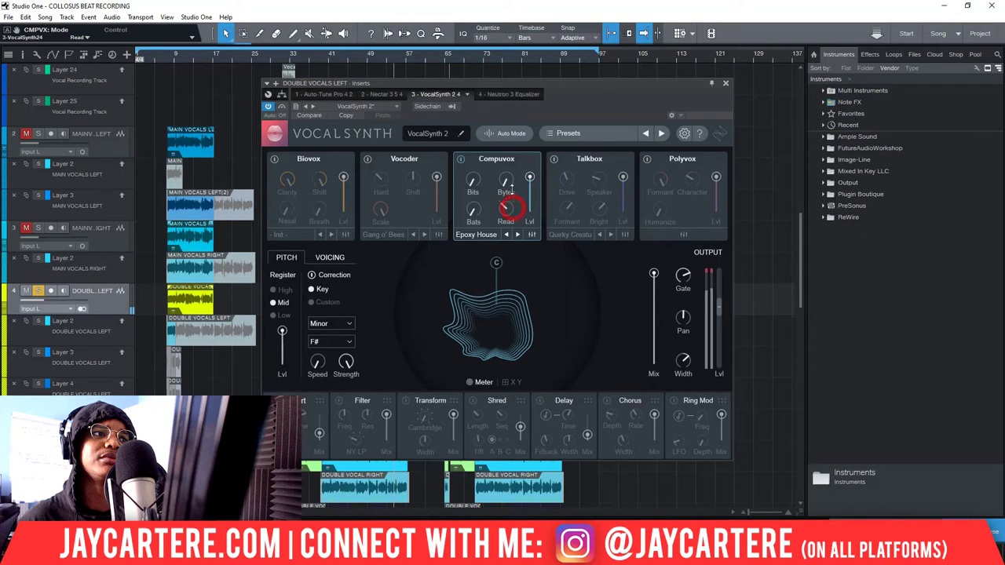
{"action": "left_click_drag", "start_coordinate": [509, 189], "coordinate": [510, 183]}
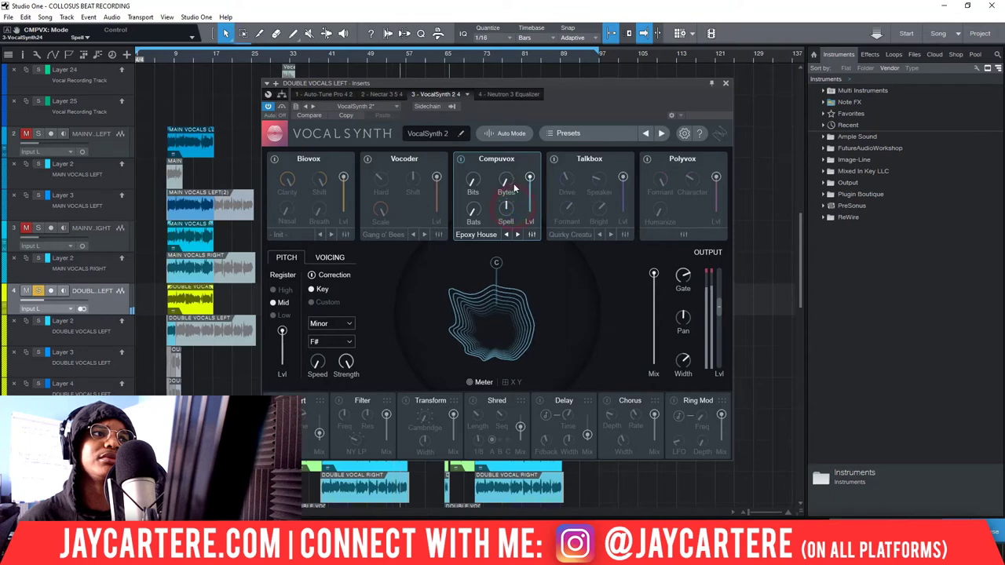
{"action": "left_click", "coordinate": [462, 160]}
Read the Talkbox description on iZotope's features page in the browser, and enable the Talkbox module back in Studio One.
{"action": "left_click_drag", "start_coordinate": [543, 80], "coordinate": [710, 189]}
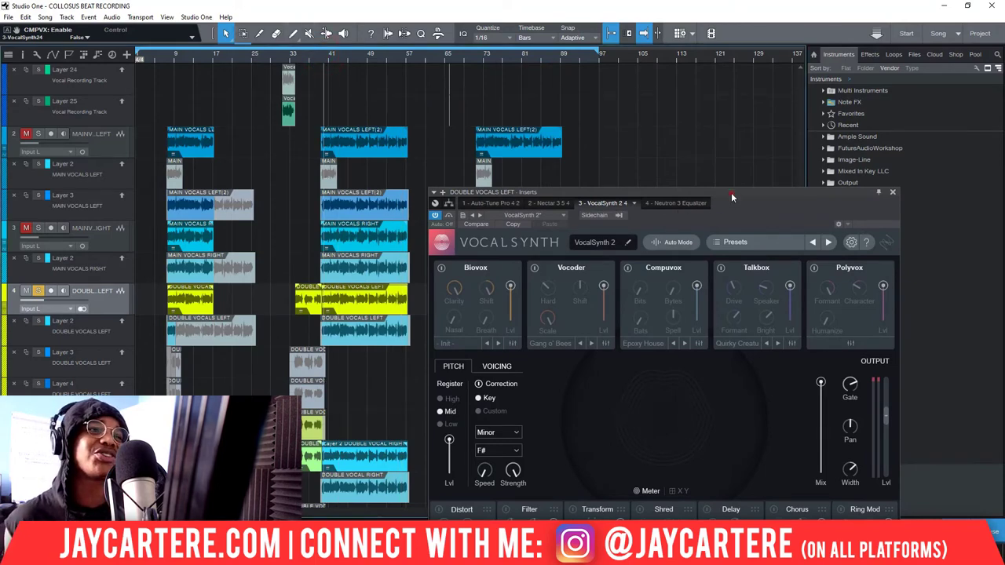
{"action": "left_click_drag", "start_coordinate": [731, 192], "coordinate": [561, 132]}
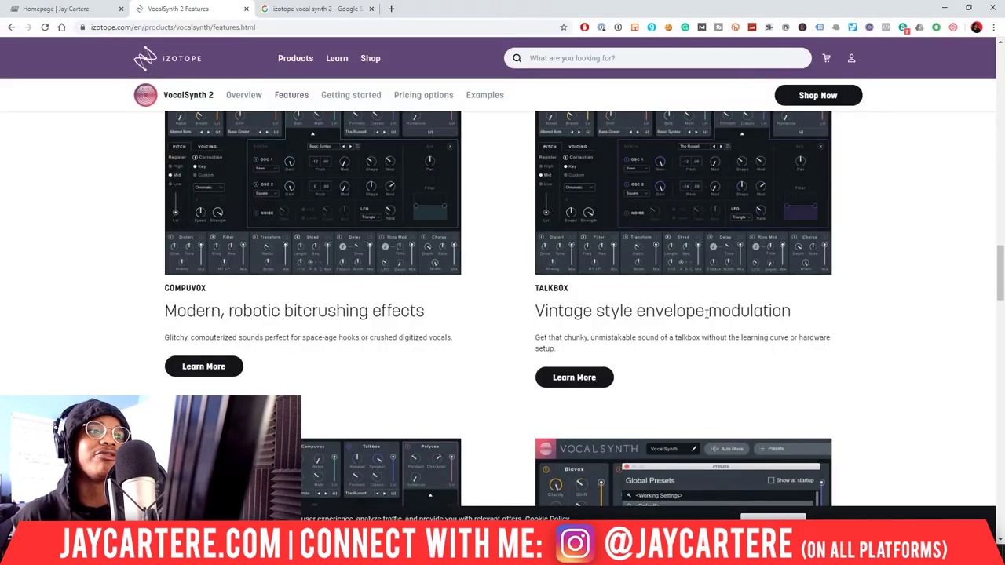
{"action": "scroll", "coordinate": [707, 313], "scroll_direction": "up", "scroll_amount": 1}
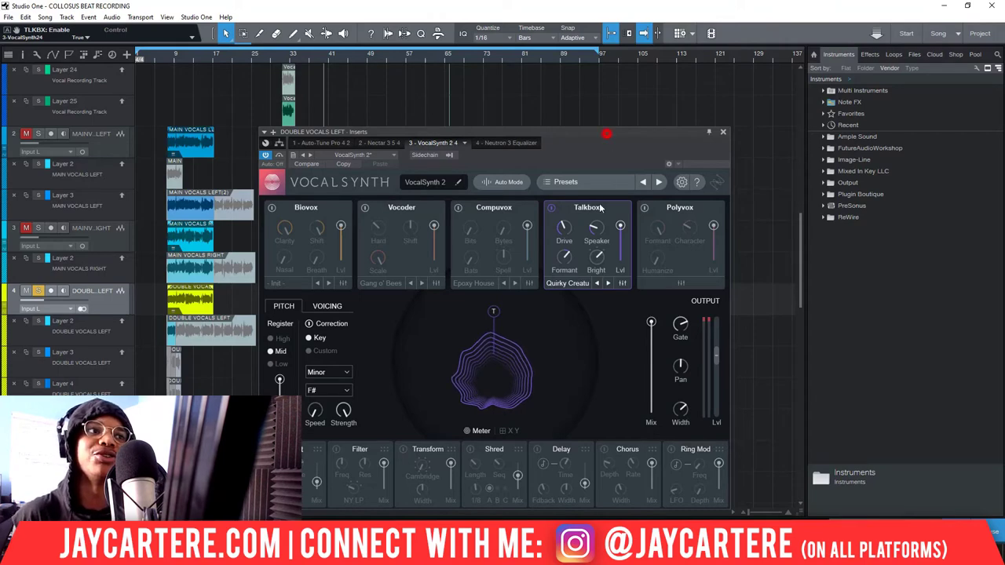
{"action": "left_click_drag", "start_coordinate": [607, 134], "coordinate": [619, 150]}
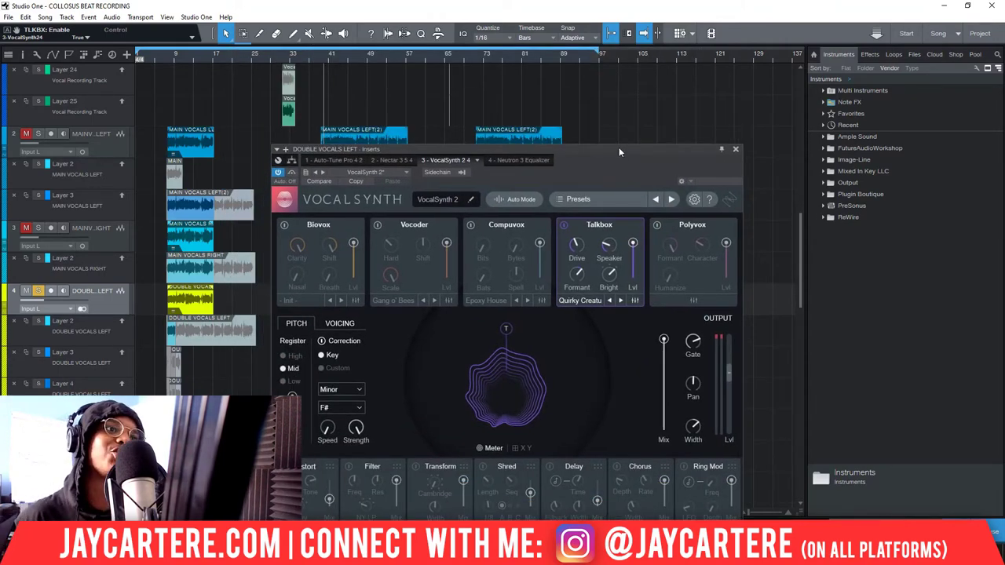
{"action": "left_click_drag", "start_coordinate": [619, 151], "coordinate": [605, 128]}
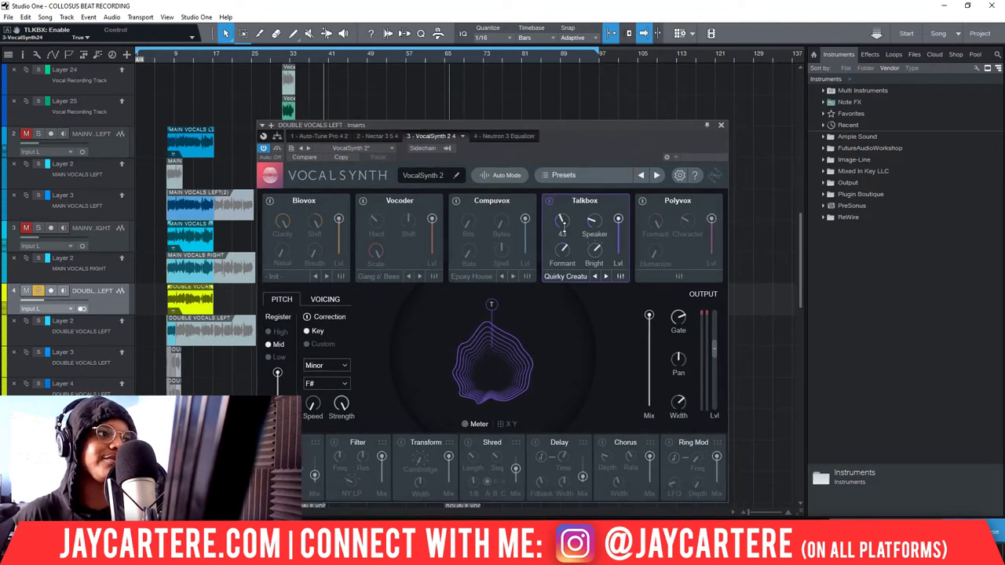
Sweep the Talkbox's Drive, Speaker and Formant during playback, leaving Speaker at about 32 and Formant at about 30.
{"action": "left_click_drag", "start_coordinate": [563, 227], "coordinate": [564, 224]}
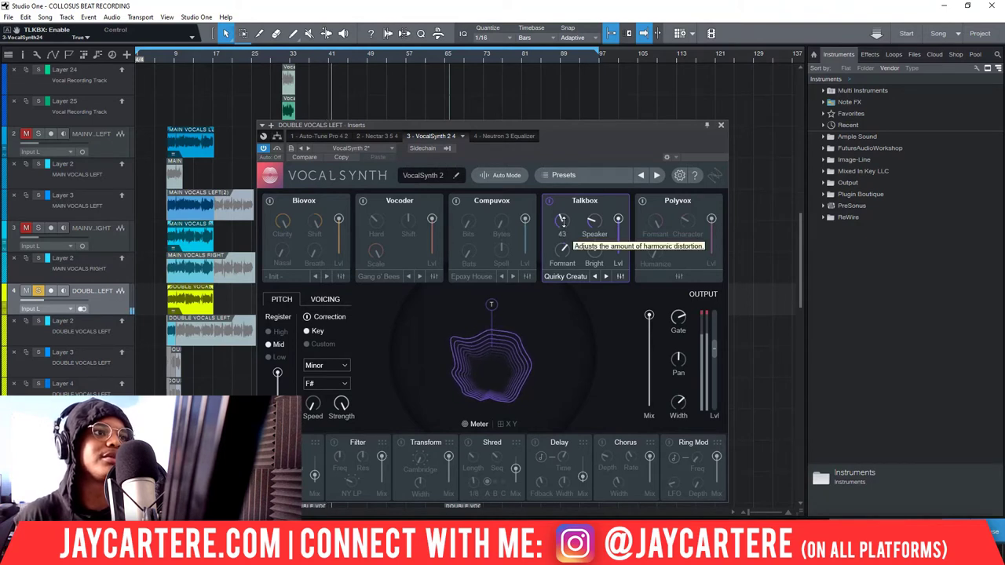
{"action": "left_click_drag", "start_coordinate": [563, 221], "coordinate": [556, 270]}
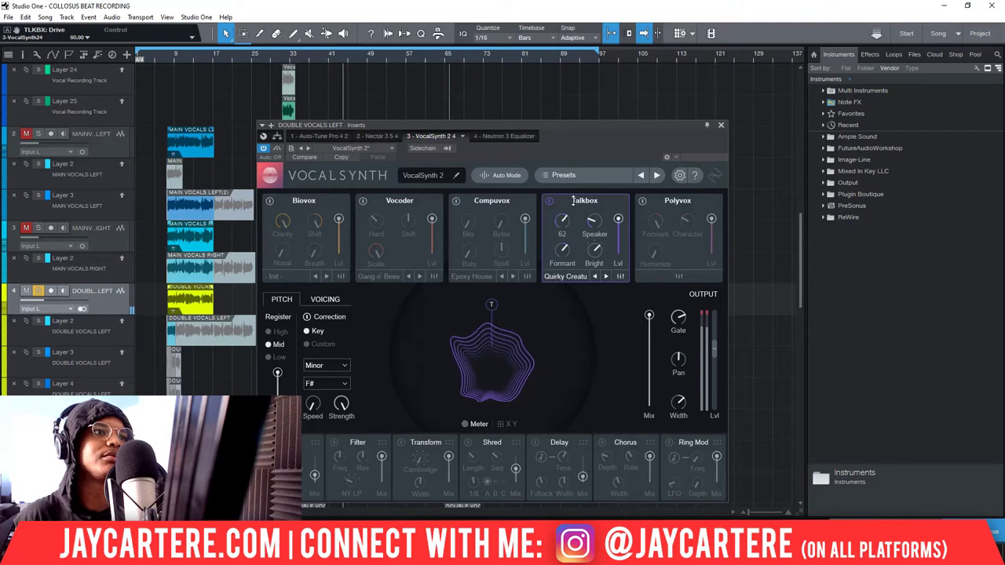
{"action": "left_click_drag", "start_coordinate": [562, 222], "coordinate": [595, 198]}
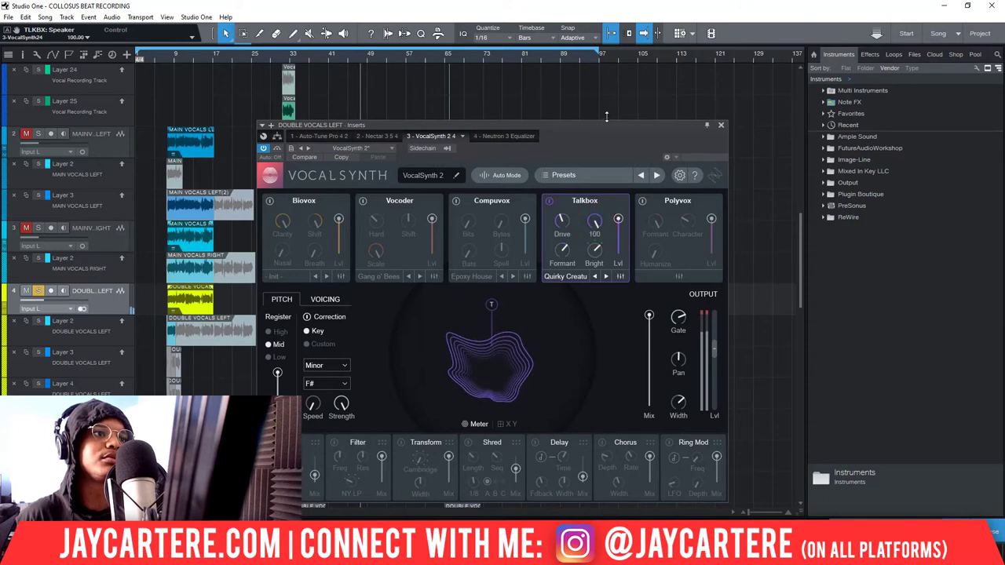
{"action": "left_click_drag", "start_coordinate": [606, 120], "coordinate": [611, 202]}
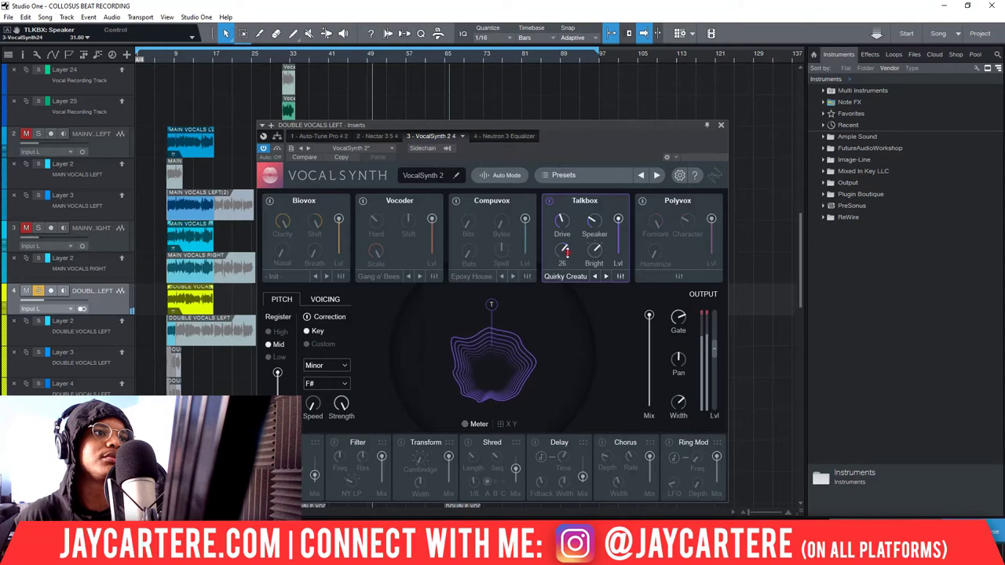
{"action": "mouse_move", "coordinate": [566, 250]}
{"action": "left_mouse_down"}
{"action": "mouse_move", "coordinate": [564, 182]}
{"action": "mouse_move", "coordinate": [582, 318]}
{"action": "mouse_move", "coordinate": [574, 233]}
{"action": "left_mouse_up"}
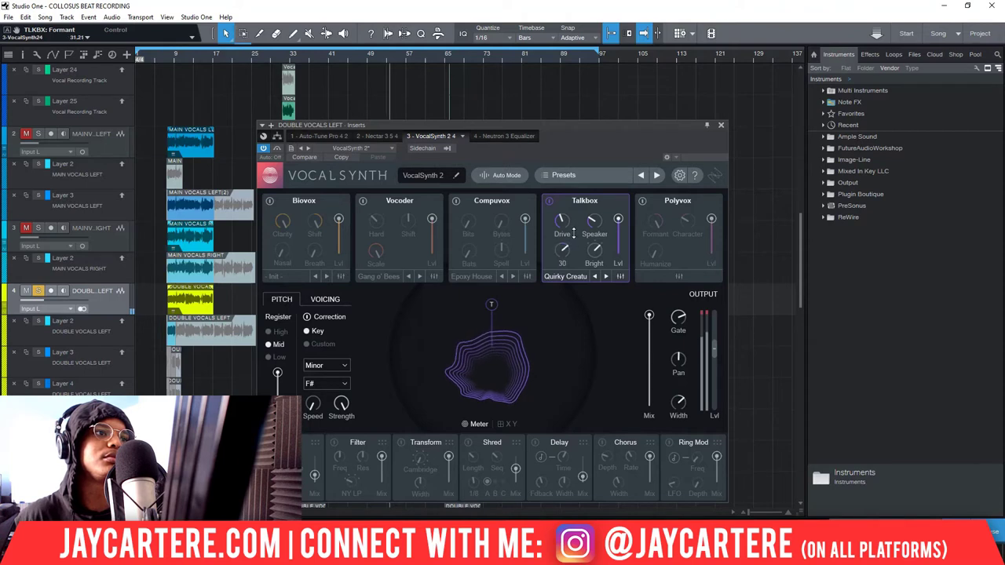
Compare the Talkbox's Bright, Classic and Dark modes during playback, leave it at Classic, and restart playback from about bar 39.
{"action": "left_click", "coordinate": [597, 250]}
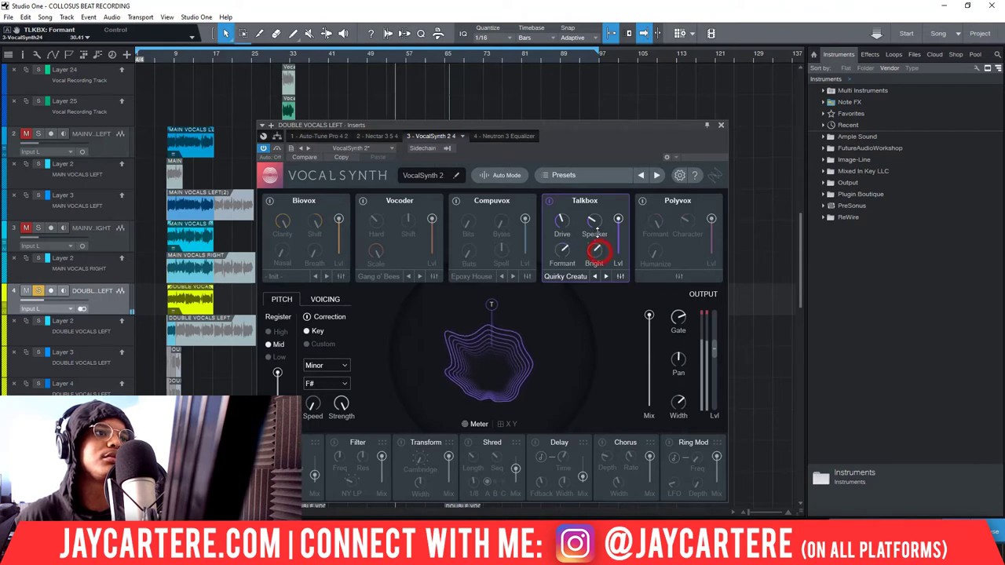
{"action": "left_click", "coordinate": [595, 251]}
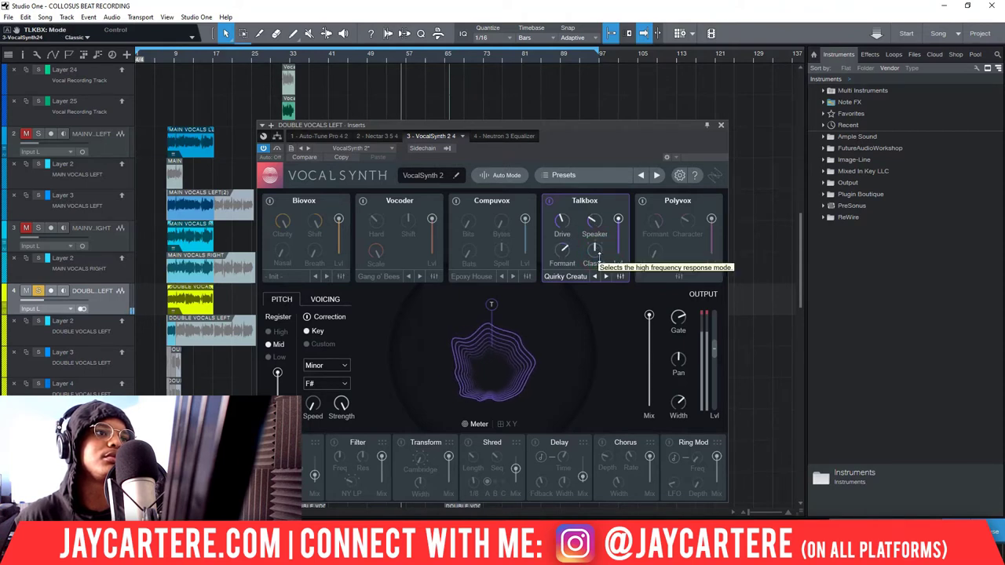
{"action": "left_click", "coordinate": [595, 252]}
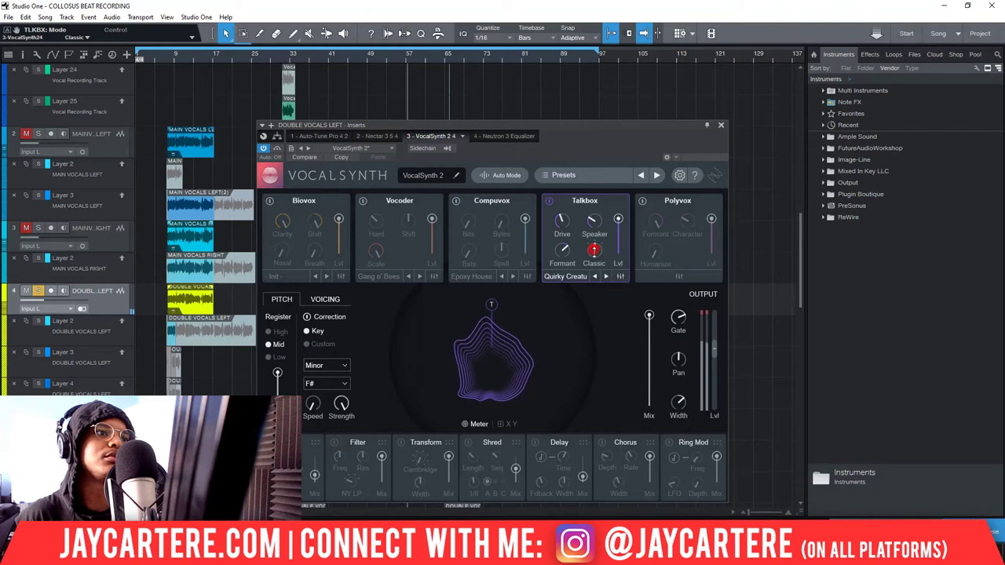
{"action": "left_click", "coordinate": [358, 60]}
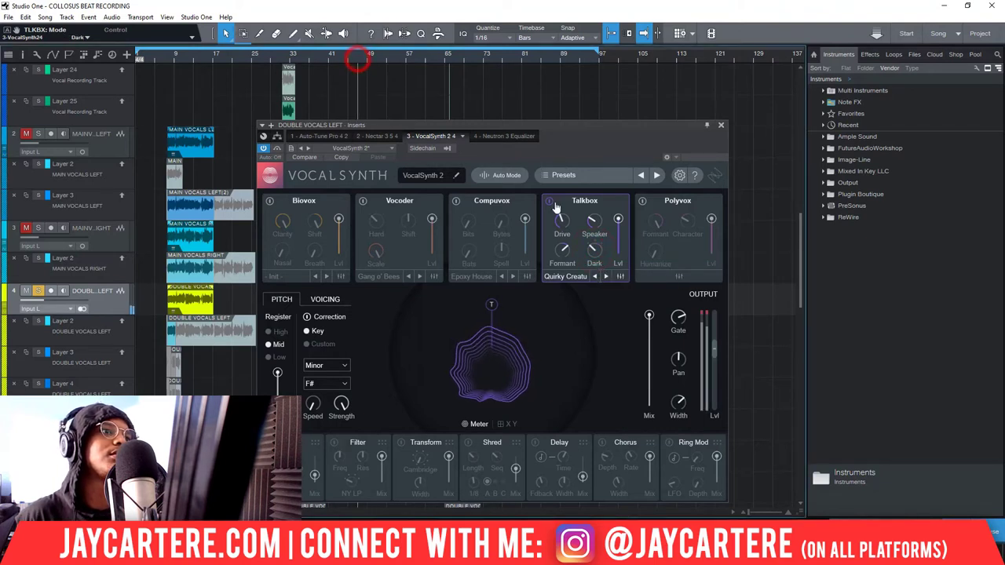
{"action": "left_click", "coordinate": [594, 252]}
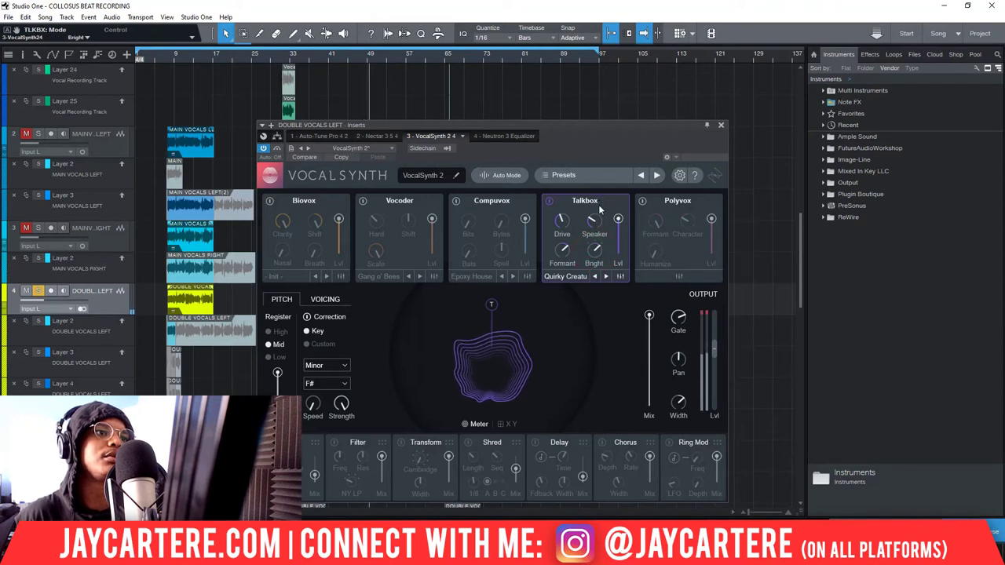
{"action": "left_click_drag", "start_coordinate": [596, 249], "coordinate": [597, 267]}
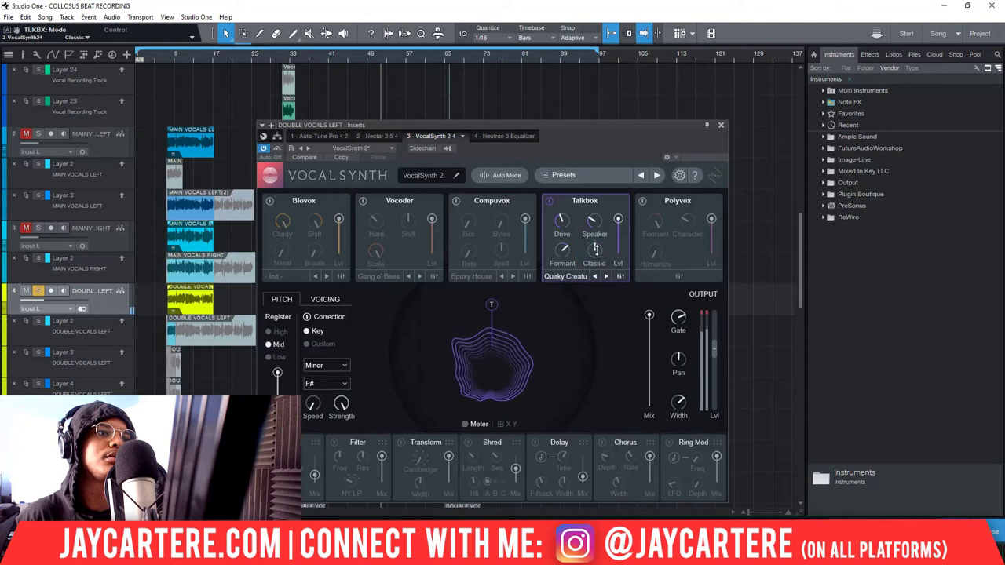
{"action": "left_click", "coordinate": [595, 249]}
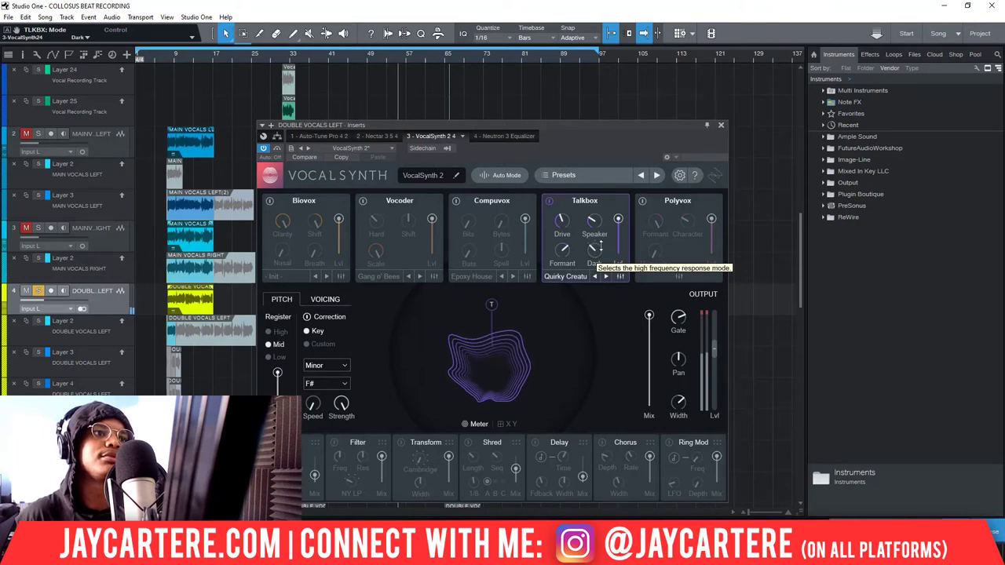
{"action": "left_click", "coordinate": [595, 249]}
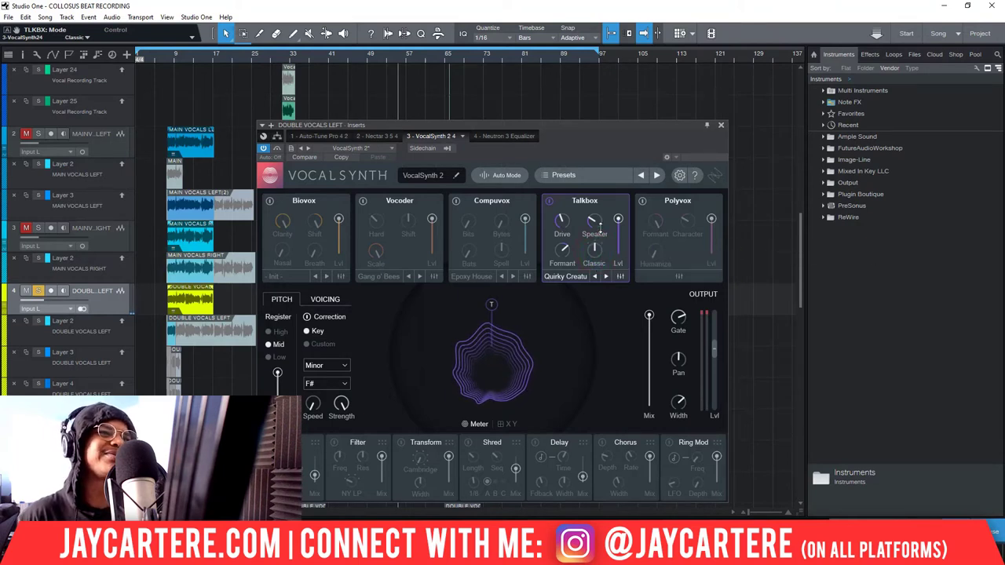
{"action": "left_click_drag", "start_coordinate": [554, 129], "coordinate": [525, 138]}
{"action": "left_click", "coordinate": [325, 57]}
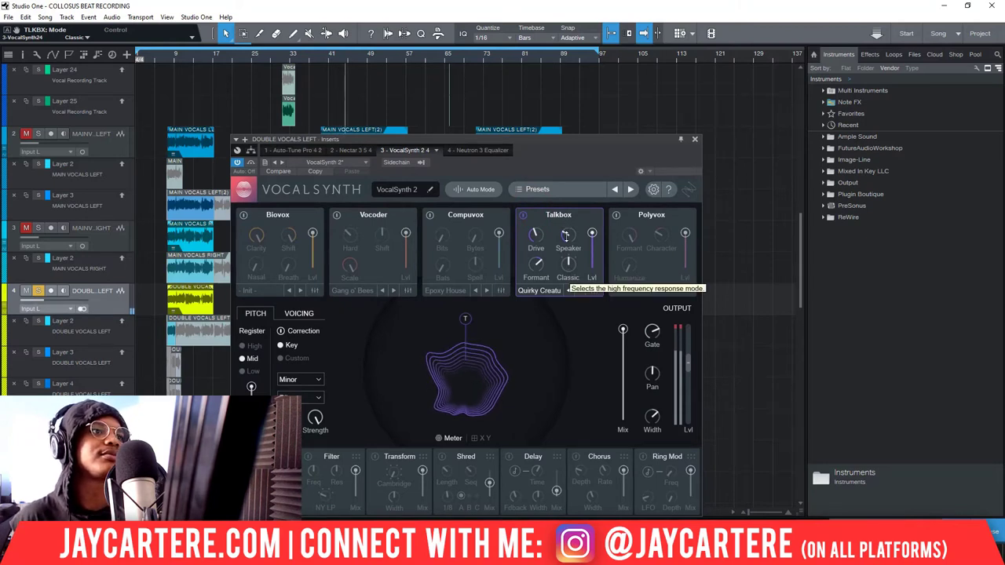
Sweep the Talkbox's Speaker and Drive again during playback, leaving Speaker at about 42.
{"action": "left_click_drag", "start_coordinate": [565, 235], "coordinate": [540, 198]}
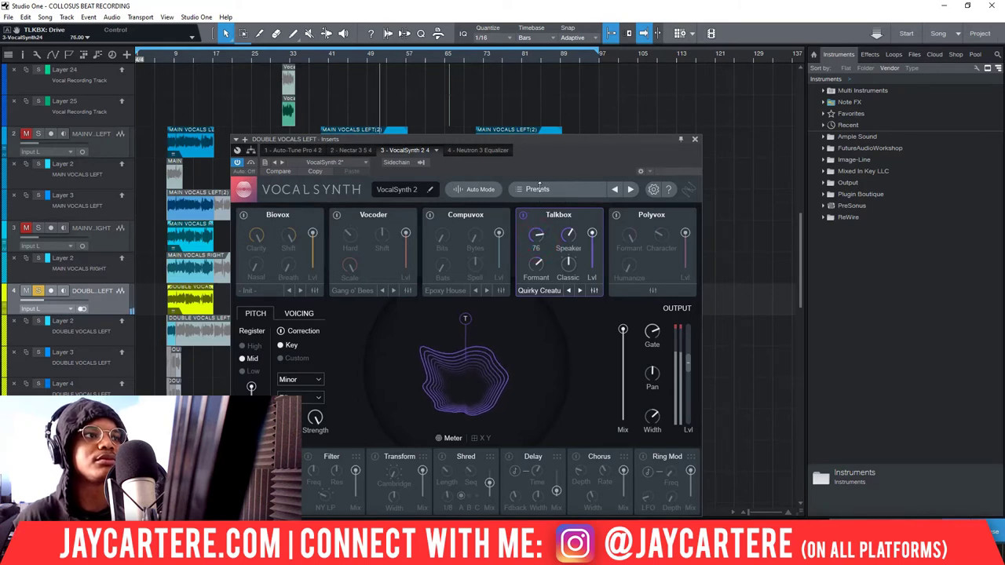
{"action": "left_click_drag", "start_coordinate": [540, 173], "coordinate": [543, 249]}
{"action": "mouse_move", "coordinate": [571, 233]}
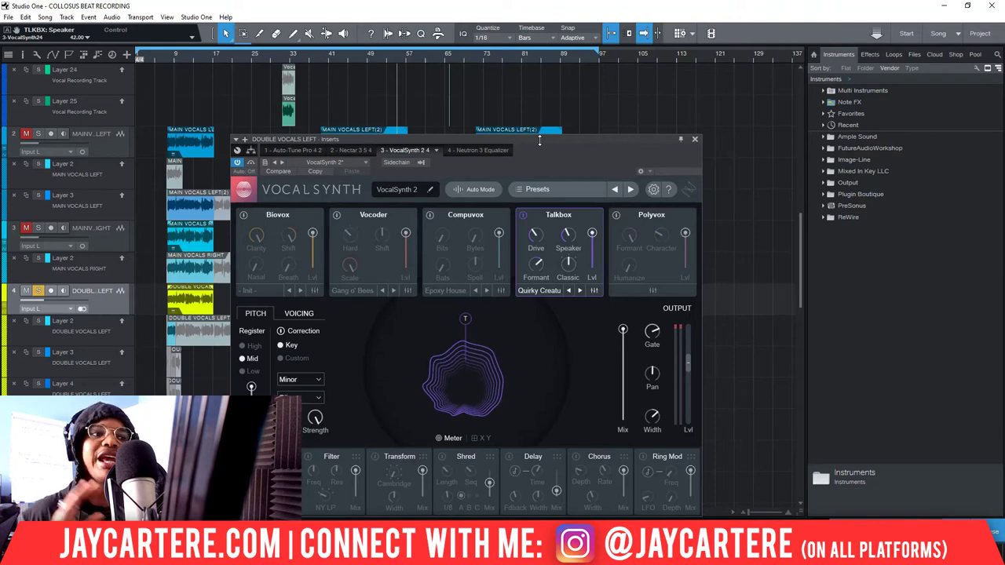
Disable the Talkbox module and enable the Polyvox module in VocalSynth 2, repositioning the plug-in window.
{"action": "left_click_drag", "start_coordinate": [541, 140], "coordinate": [590, 125]}
{"action": "left_click", "coordinate": [555, 194]}
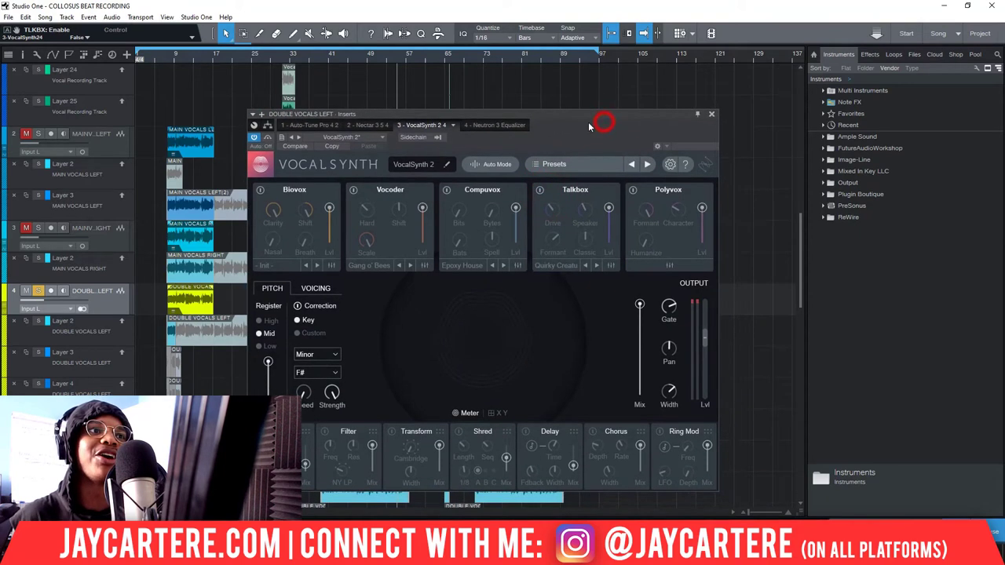
{"action": "left_click", "coordinate": [634, 191]}
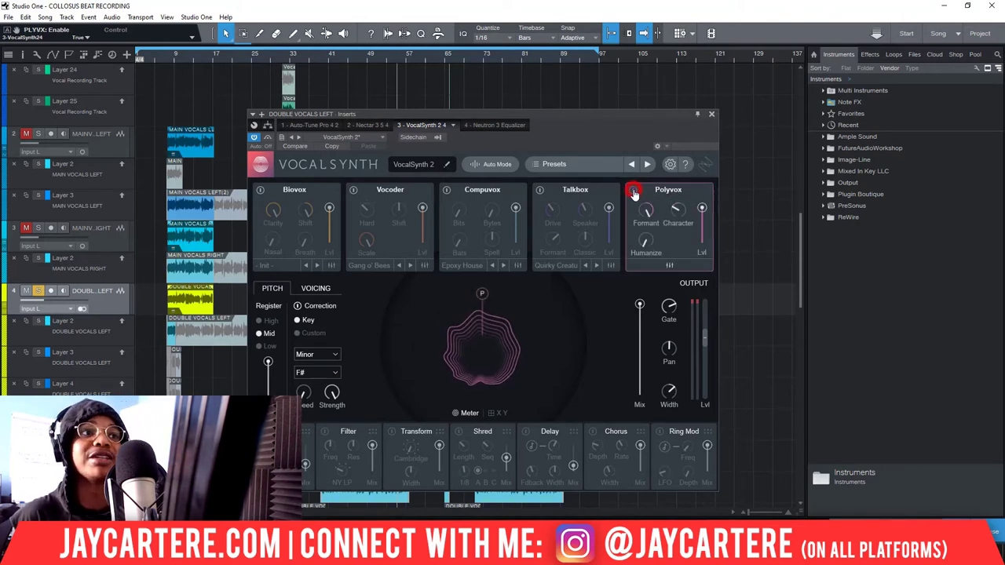
{"action": "left_click_drag", "start_coordinate": [469, 113], "coordinate": [692, 110]}
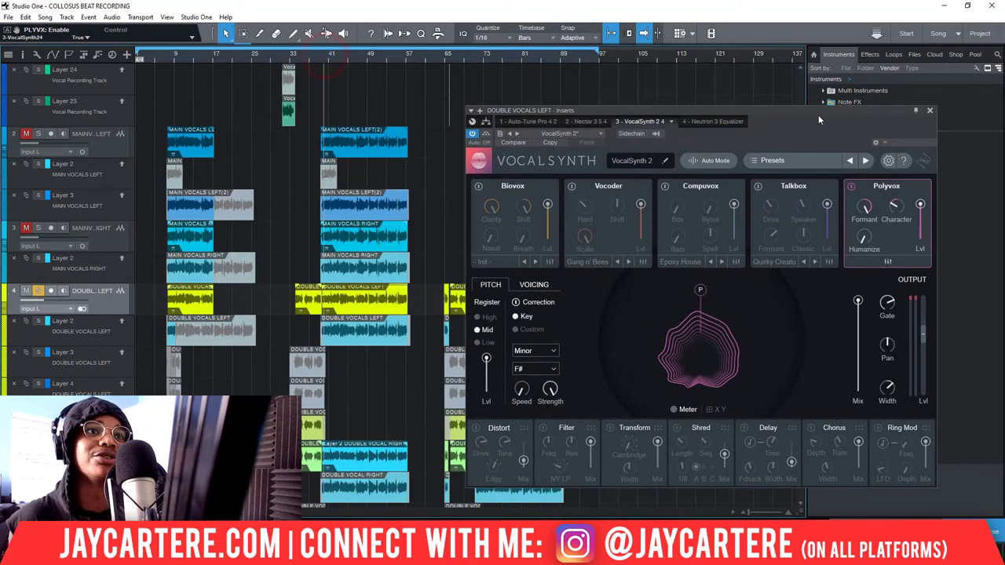
{"action": "left_click_drag", "start_coordinate": [819, 112], "coordinate": [600, 97]}
Read the Polyvox description on iZotope's VocalSynth 2 features page in the browser, and return to Studio One.
{"action": "left_click_drag", "start_coordinate": [668, 190], "coordinate": [663, 223]}
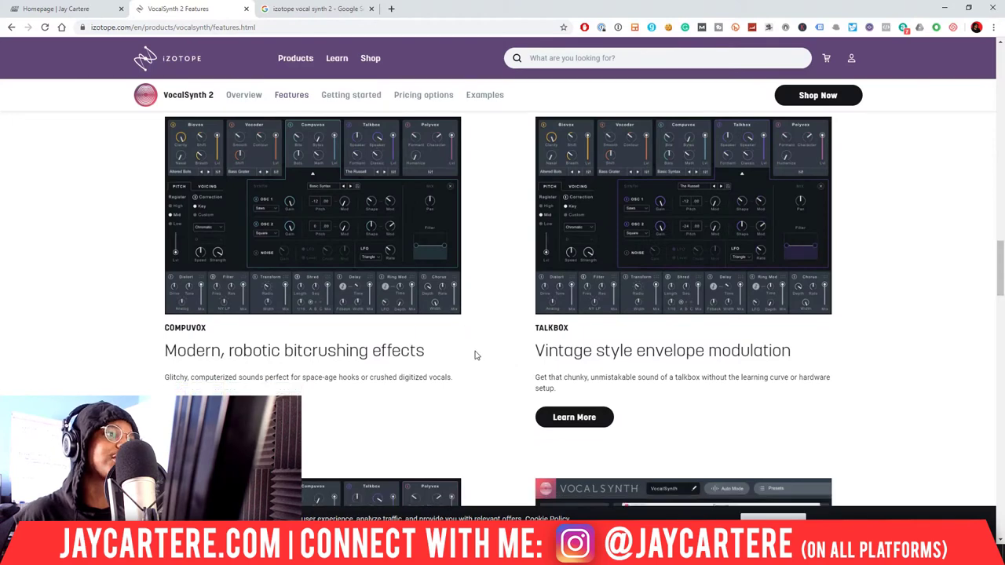
{"action": "scroll", "coordinate": [474, 355], "scroll_direction": "down", "scroll_amount": 5}
{"action": "scroll", "coordinate": [474, 356], "scroll_direction": "up", "scroll_amount": 2}
{"action": "scroll", "coordinate": [475, 355], "scroll_direction": "down", "scroll_amount": 2}
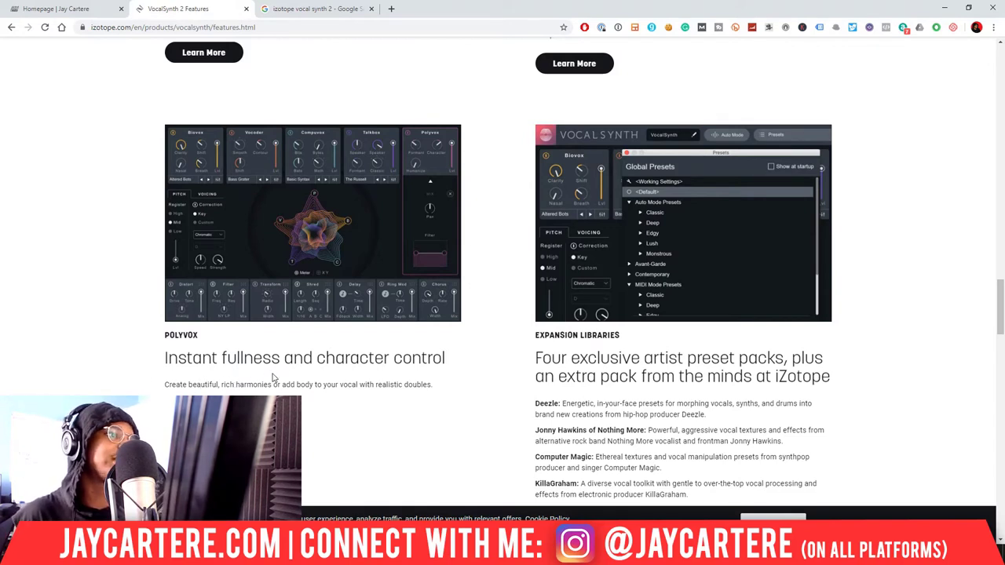
{"action": "left_click", "coordinate": [945, 7]}
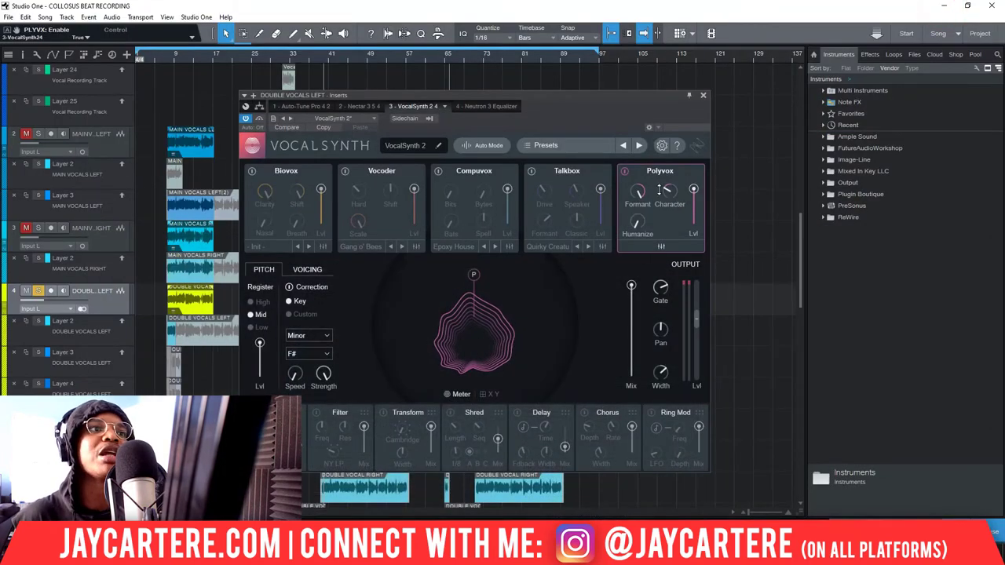
Sweep the Polyvox's Humanize, Formant and Character during playback, leaving Character at about 46.
{"action": "mouse_move", "coordinate": [638, 192]}
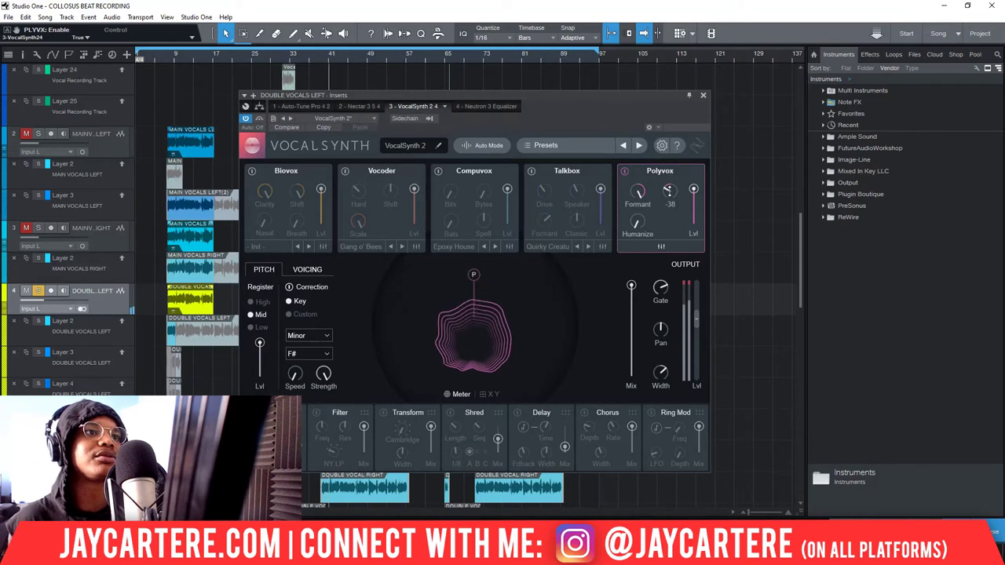
{"action": "mouse_move", "coordinate": [637, 223]}
{"action": "left_click_drag", "start_coordinate": [638, 223], "coordinate": [647, 286]}
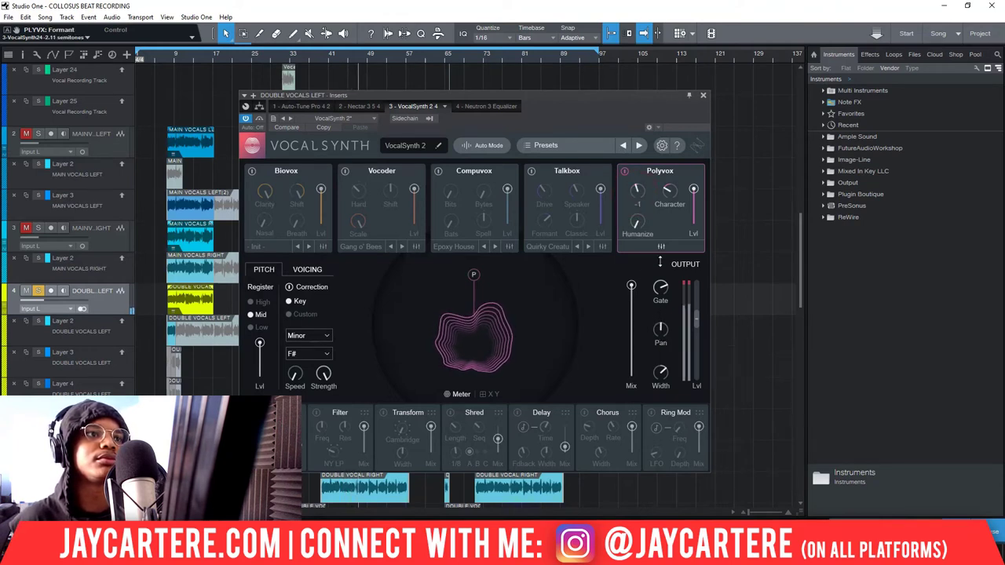
{"action": "left_click_drag", "start_coordinate": [638, 198], "coordinate": [670, 98]}
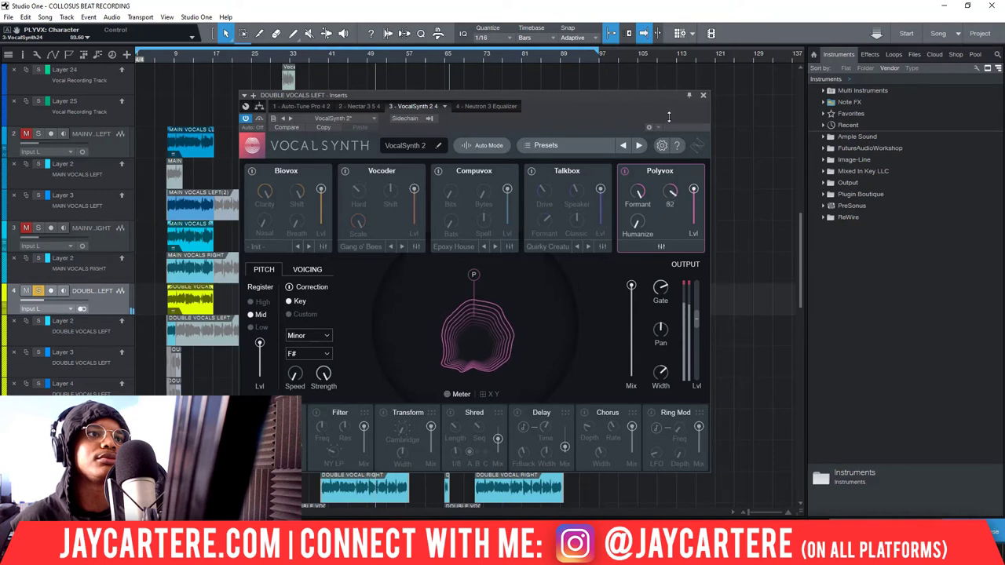
{"action": "left_click_drag", "start_coordinate": [670, 116], "coordinate": [668, 186]}
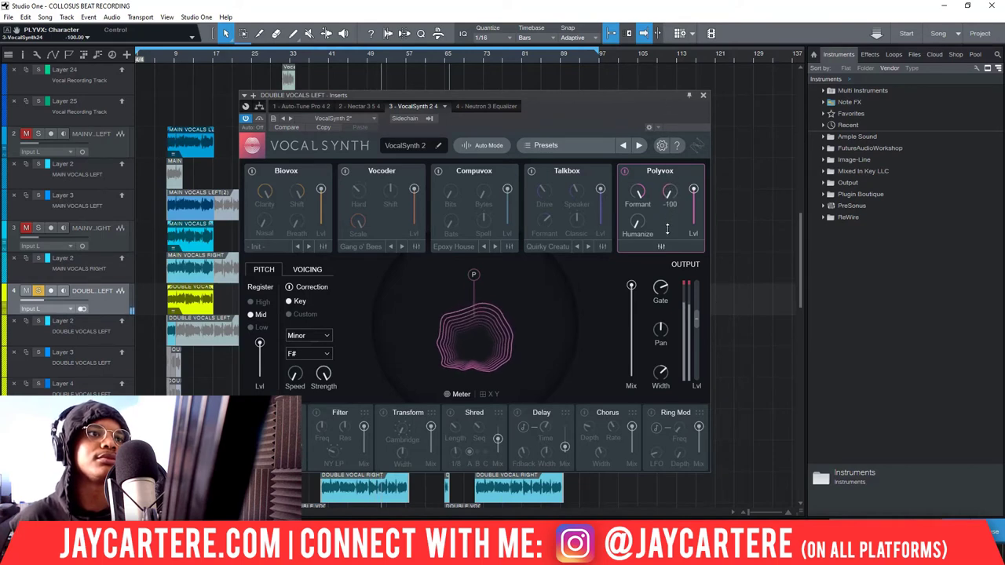
{"action": "left_click_drag", "start_coordinate": [667, 229], "coordinate": [664, 132]}
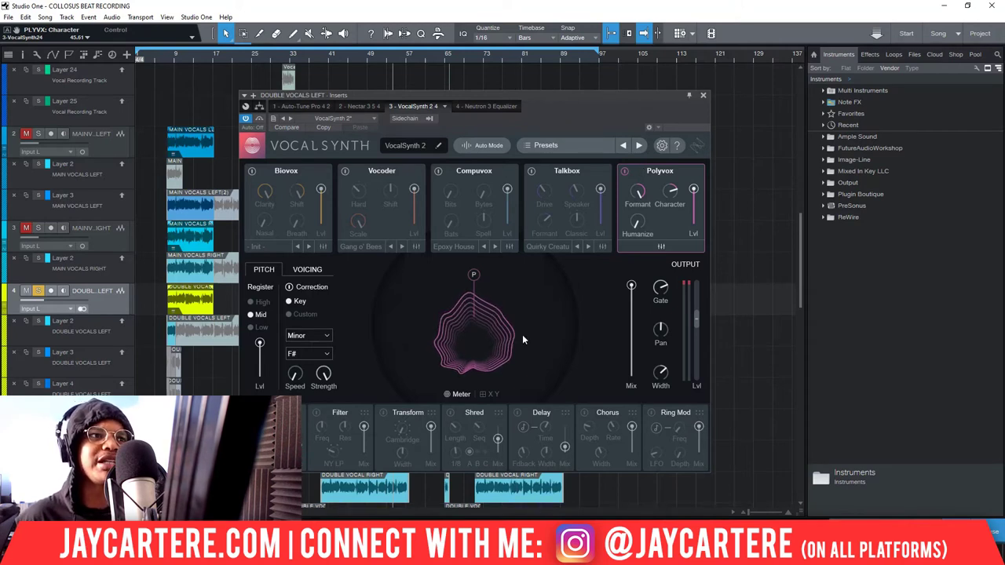
Inspect the Polyvox's mix section with its Pan and Filter settings, and close it again.
{"action": "left_click", "coordinate": [661, 247]}
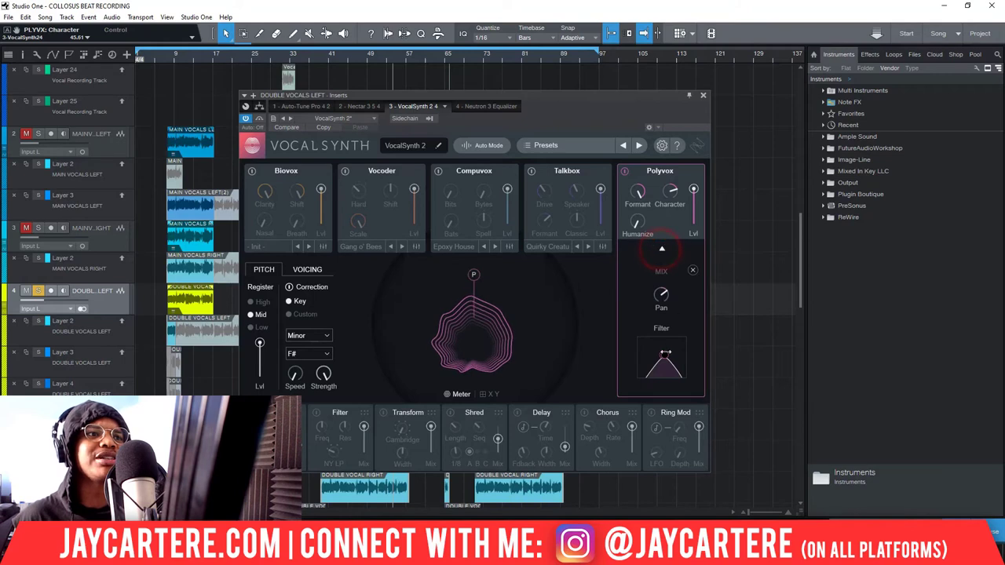
{"action": "left_click", "coordinate": [695, 270]}
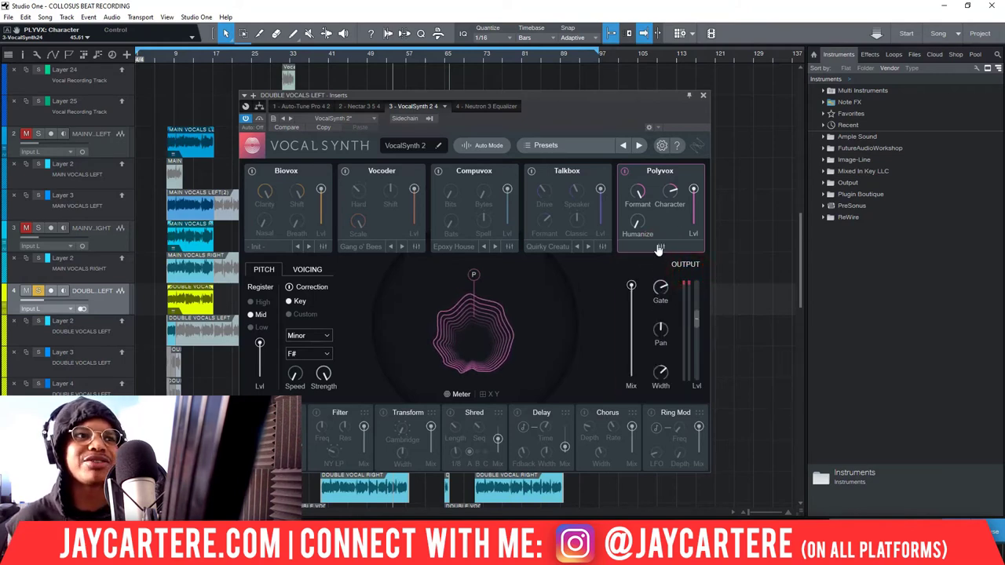
{"action": "left_click", "coordinate": [661, 246]}
{"action": "left_click", "coordinate": [671, 213]}
{"action": "left_click", "coordinate": [661, 247]}
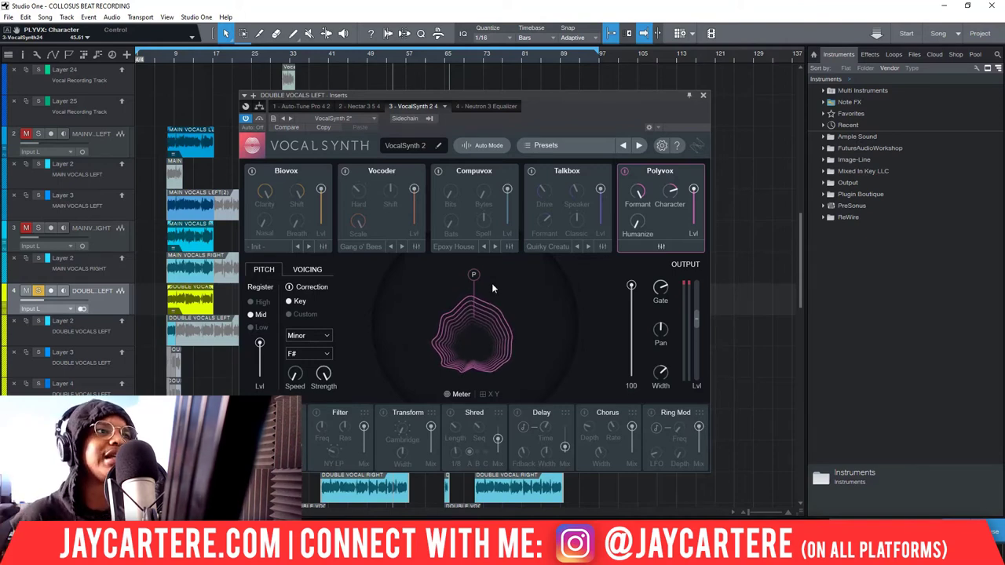
Examine the modules that can be added in the track's Nectar 3 insert, including Harmony, and return to VocalSynth 2.
{"action": "left_click", "coordinate": [355, 107]}
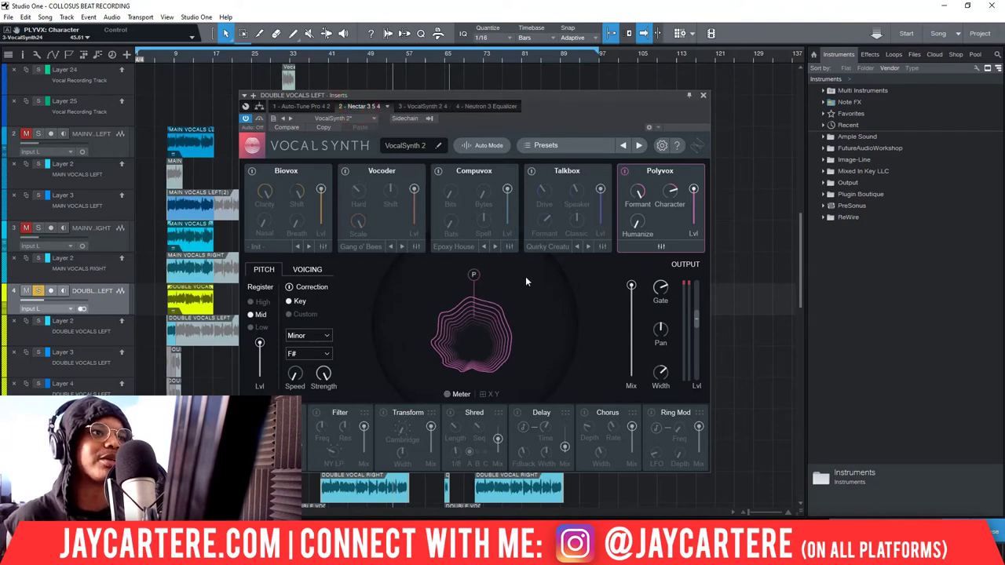
{"action": "left_click", "coordinate": [373, 108]}
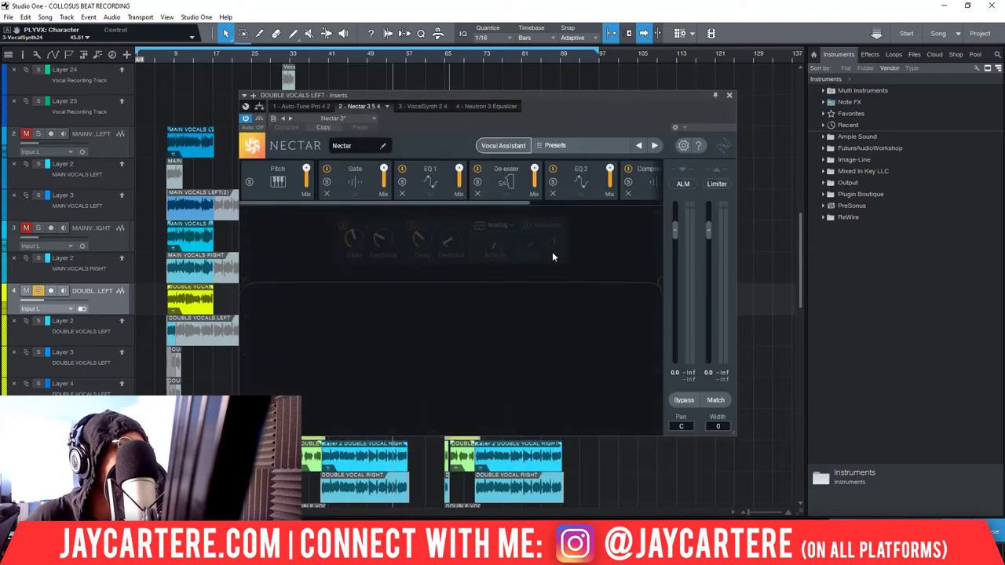
{"action": "left_click_drag", "start_coordinate": [519, 204], "coordinate": [638, 211]}
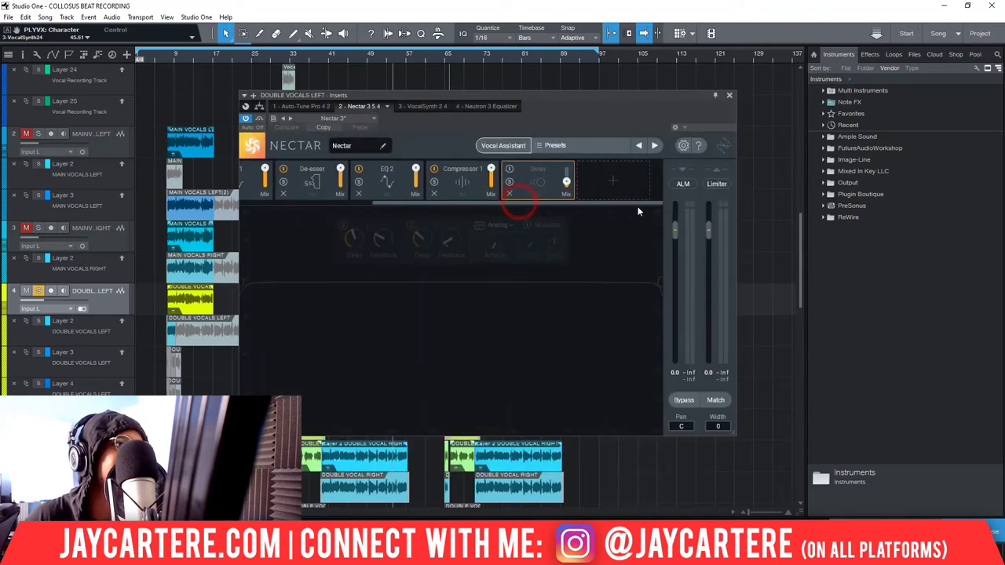
{"action": "left_click", "coordinate": [614, 181]}
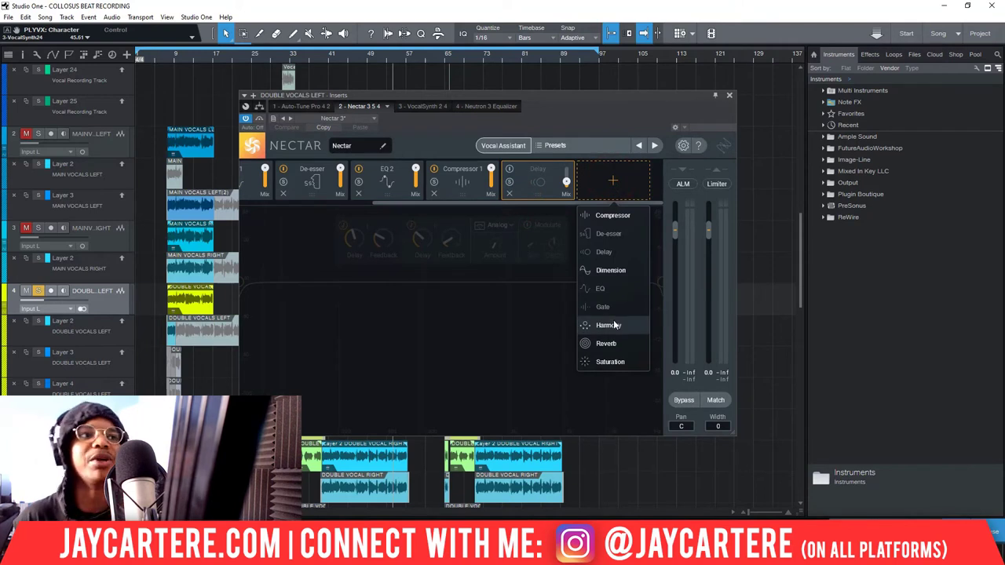
{"action": "left_click", "coordinate": [609, 95]}
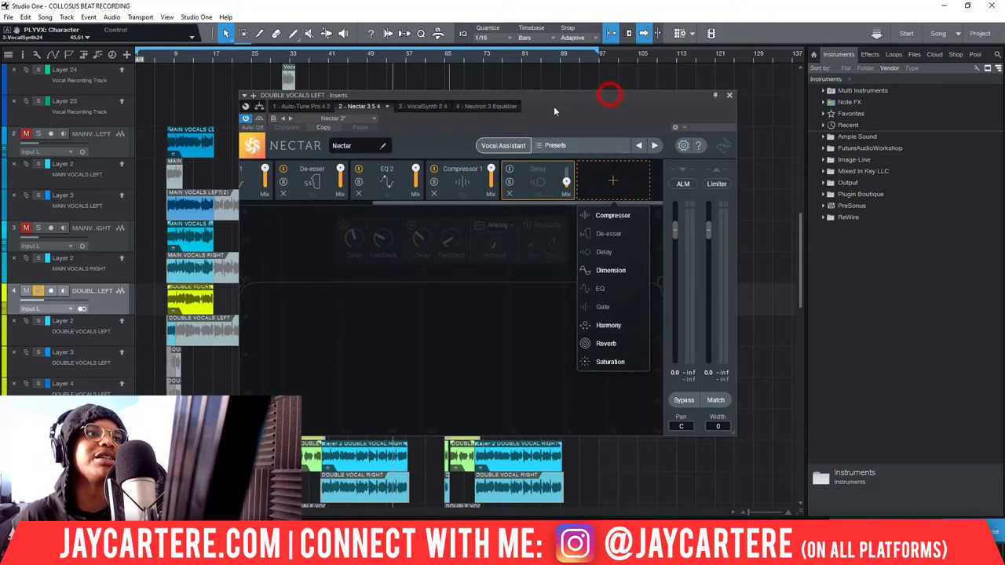
{"action": "left_click", "coordinate": [563, 202]}
{"action": "left_click", "coordinate": [485, 107]}
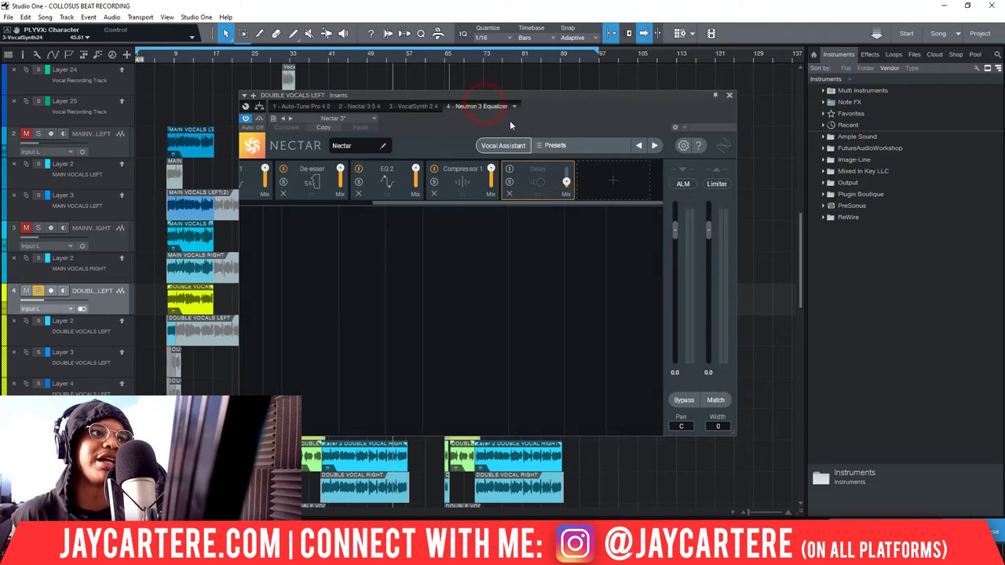
{"action": "left_click", "coordinate": [413, 108]}
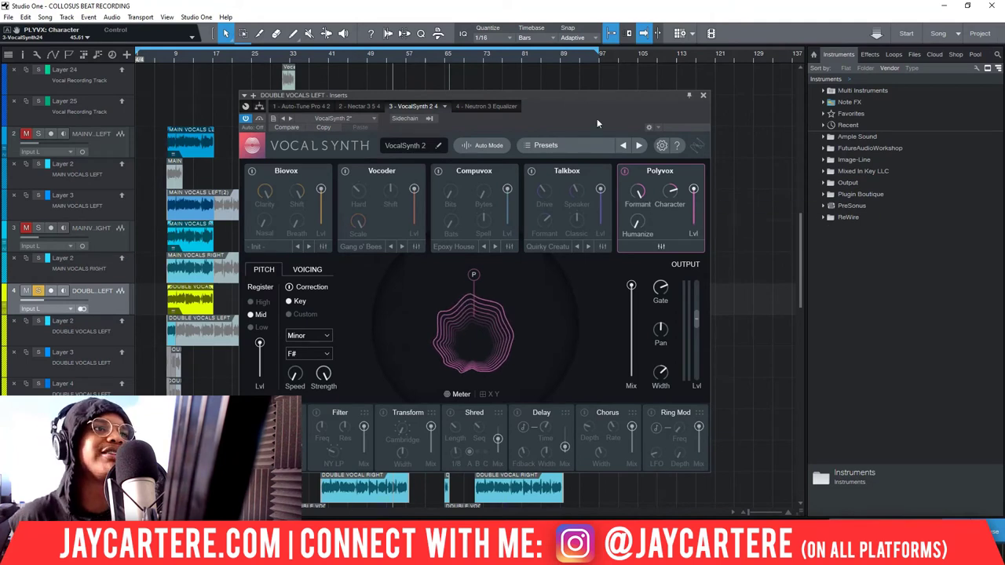
Reposition the VocalSynth 2 window over the arrangement and move the playhead to about bar 42.
{"action": "left_click_drag", "start_coordinate": [598, 93], "coordinate": [605, 75]}
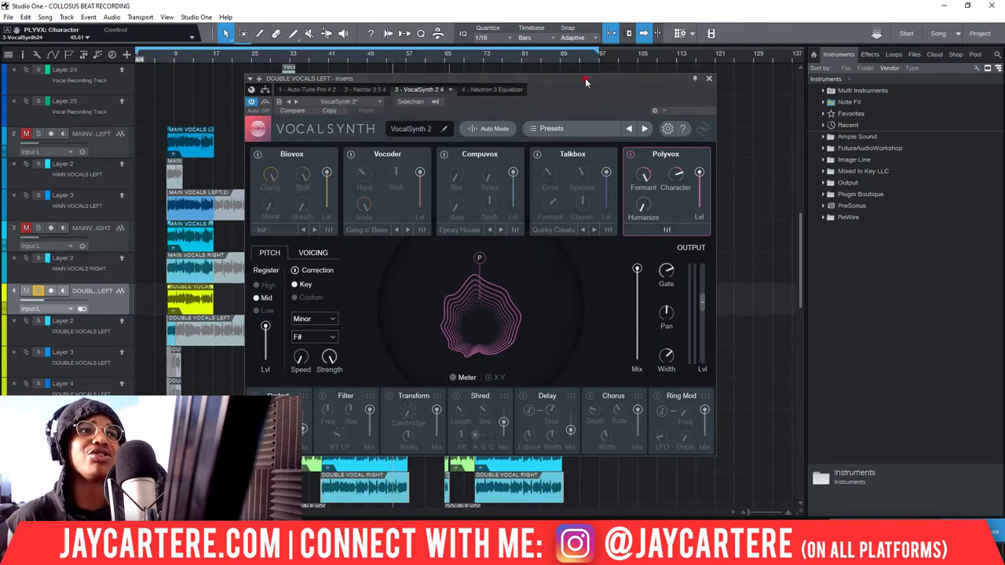
{"action": "left_click_drag", "start_coordinate": [605, 82], "coordinate": [598, 83]}
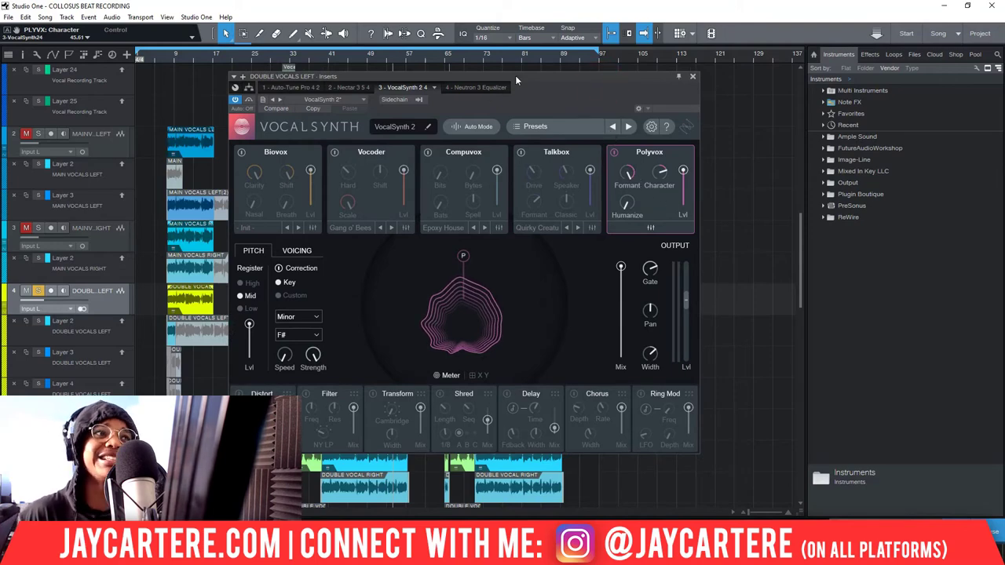
{"action": "mouse_move", "coordinate": [515, 75]}
{"action": "left_mouse_down"}
{"action": "mouse_move", "coordinate": [763, 117]}
{"action": "mouse_move", "coordinate": [794, 112]}
{"action": "mouse_move", "coordinate": [575, 97]}
{"action": "left_mouse_up"}
{"action": "left_click", "coordinate": [336, 56]}
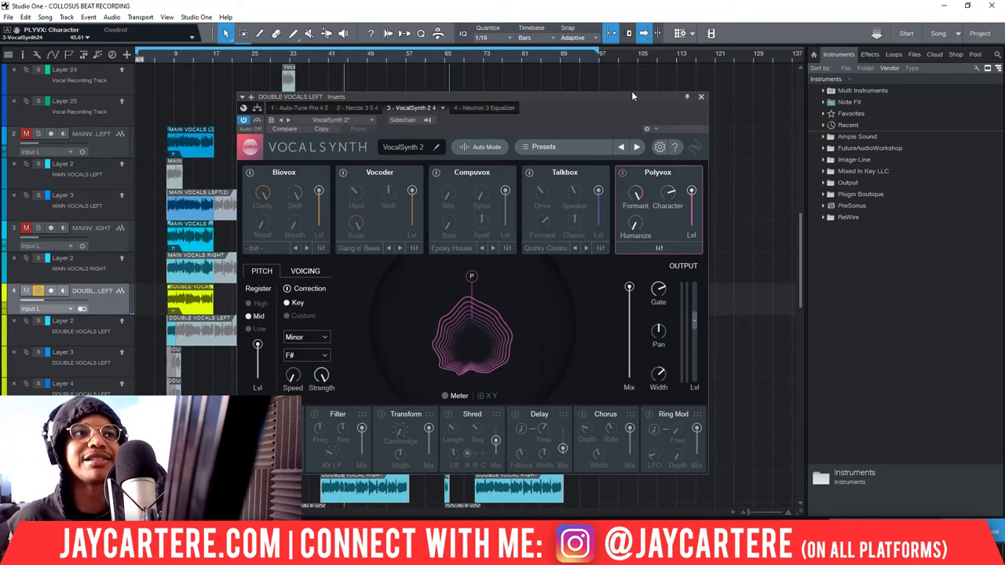
{"action": "left_click_drag", "start_coordinate": [625, 102], "coordinate": [621, 100]}
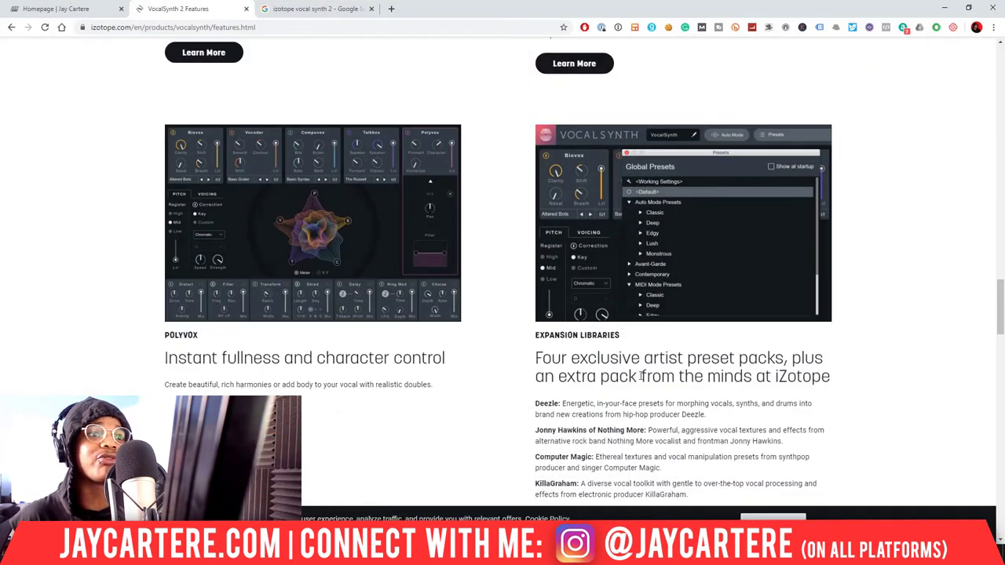
Read the Expansion Libraries section on iZotope's features page in the browser, and return to Studio One.
{"action": "scroll", "coordinate": [672, 378], "scroll_direction": "down", "scroll_amount": 2}
{"action": "scroll", "coordinate": [675, 212], "scroll_direction": "up", "scroll_amount": 1}
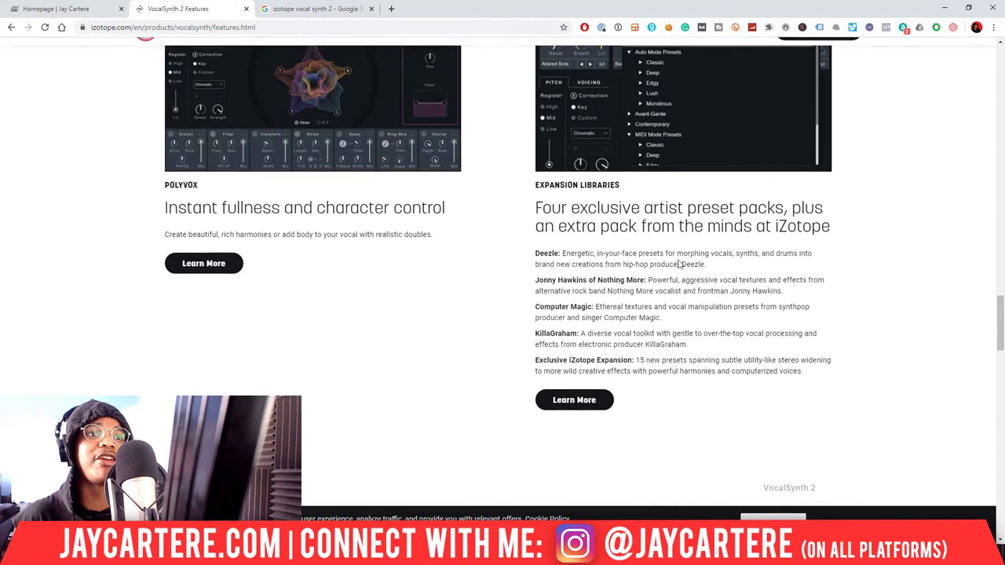
{"action": "scroll", "coordinate": [624, 294], "scroll_direction": "down", "scroll_amount": 1}
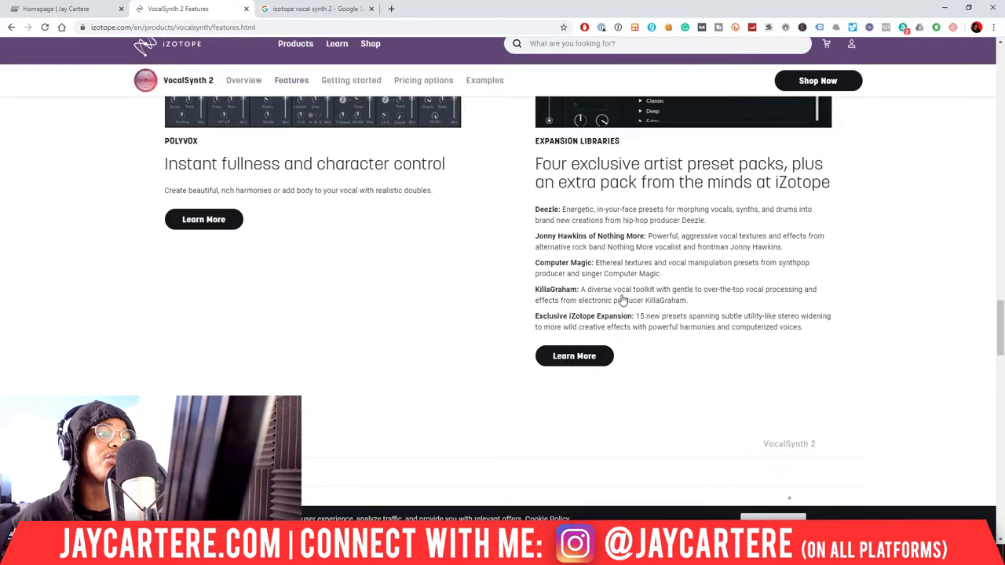
{"action": "scroll", "coordinate": [624, 298], "scroll_direction": "up", "scroll_amount": 1}
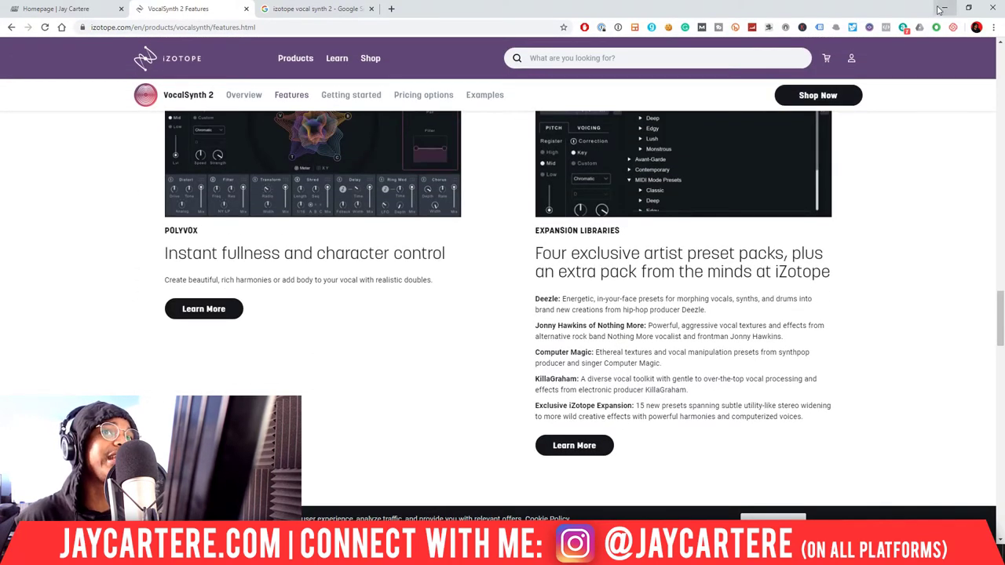
{"action": "left_click", "coordinate": [942, 8]}
Audition the global presets Bad Robot and Modern Vocal Manipulation from the Clear folder, and move the preset browser off the plug-in window.
{"action": "left_click", "coordinate": [536, 147]}
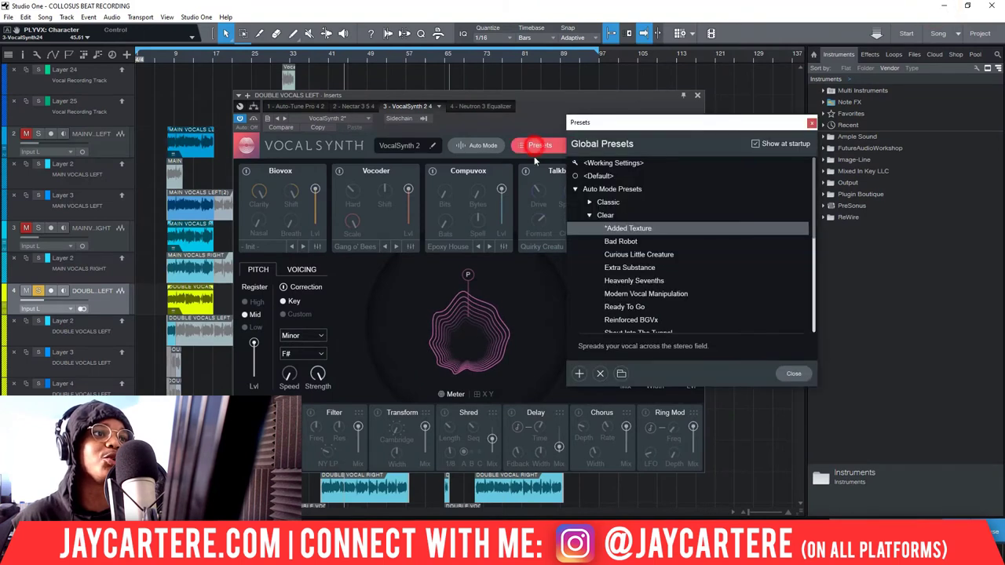
{"action": "left_click", "coordinate": [628, 243]}
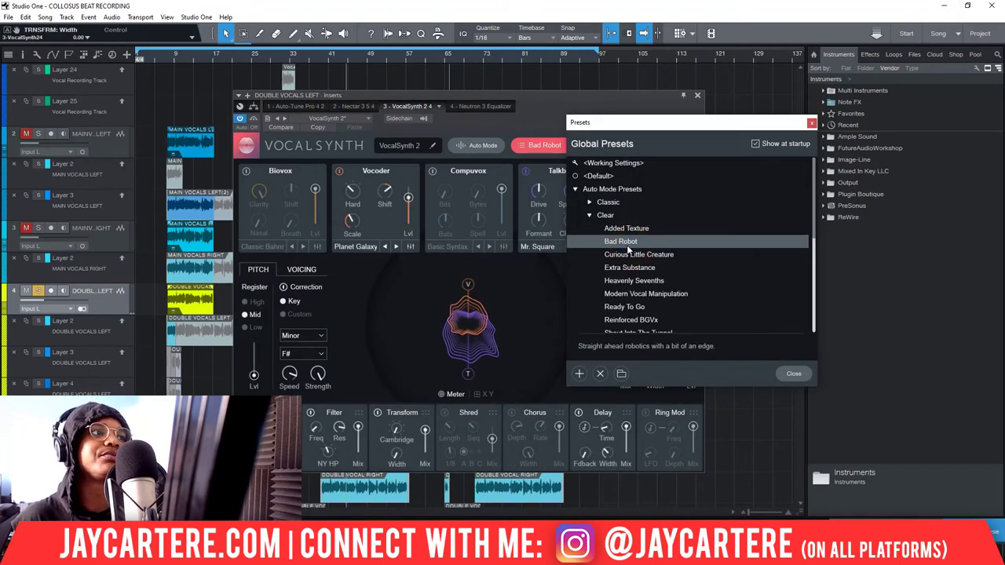
{"action": "mouse_move", "coordinate": [466, 98]}
{"action": "left_mouse_down"}
{"action": "mouse_move", "coordinate": [485, 300]}
{"action": "mouse_move", "coordinate": [456, 69]}
{"action": "mouse_move", "coordinate": [451, 102]}
{"action": "left_mouse_up"}
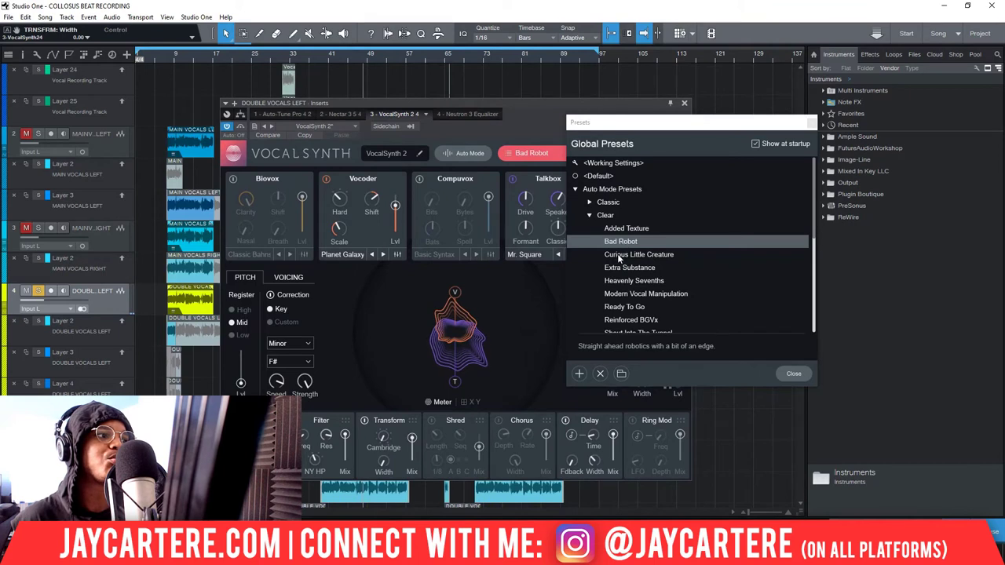
{"action": "left_click", "coordinate": [629, 293]}
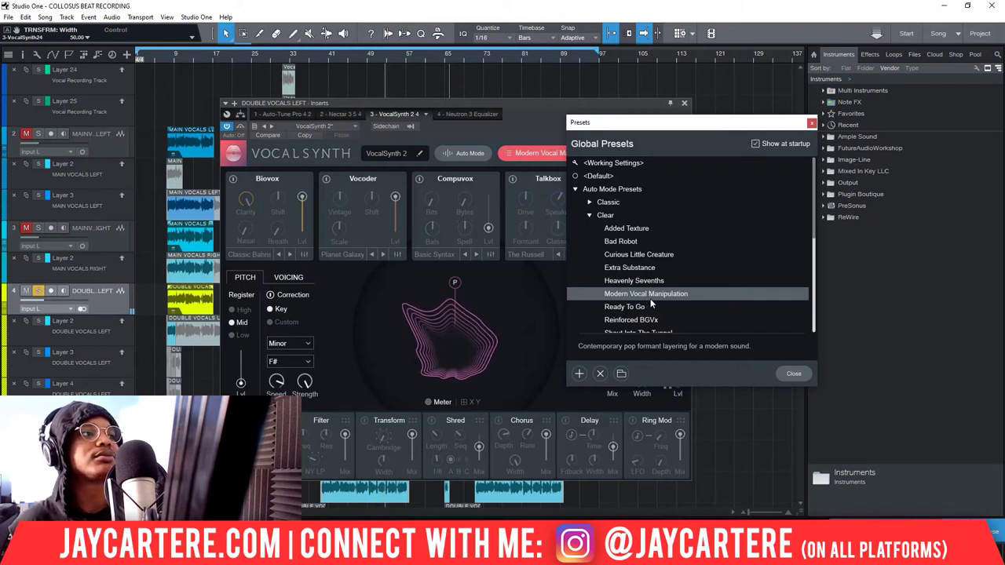
{"action": "left_click_drag", "start_coordinate": [651, 123], "coordinate": [779, 125]}
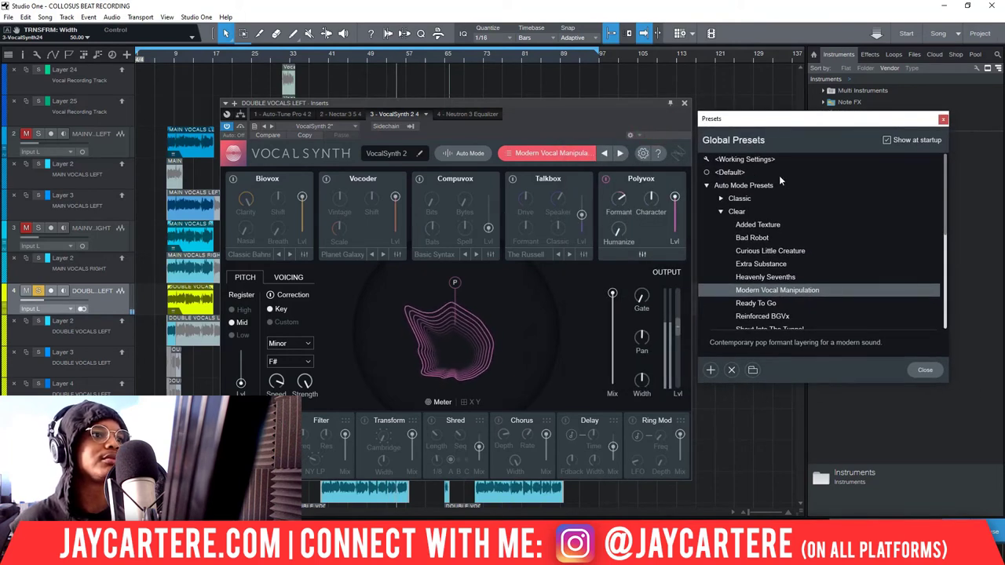
Audition the Clear presets Ready To Go, playing from about bar 39, and Extra Substance, rearranging the plug-in and preset windows.
{"action": "left_click", "coordinate": [768, 306]}
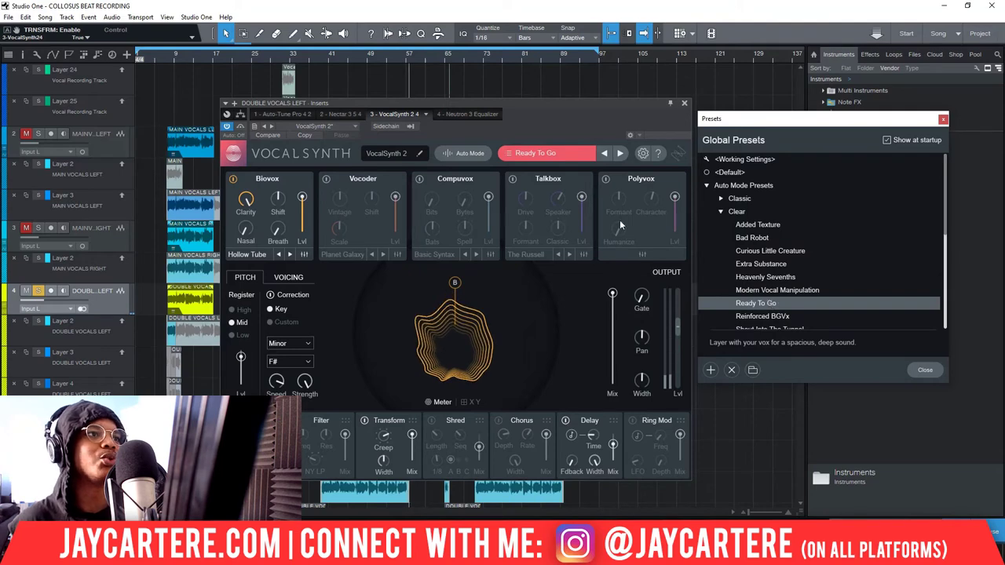
{"action": "left_click_drag", "start_coordinate": [544, 106], "coordinate": [550, 269]}
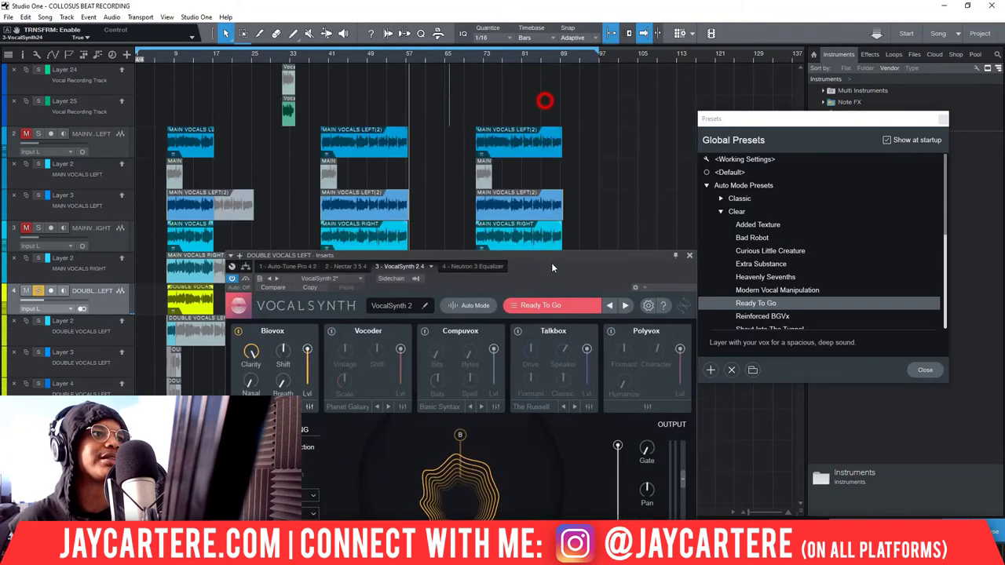
{"action": "left_click", "coordinate": [323, 59]}
{"action": "left_click_drag", "start_coordinate": [592, 275], "coordinate": [591, 147]}
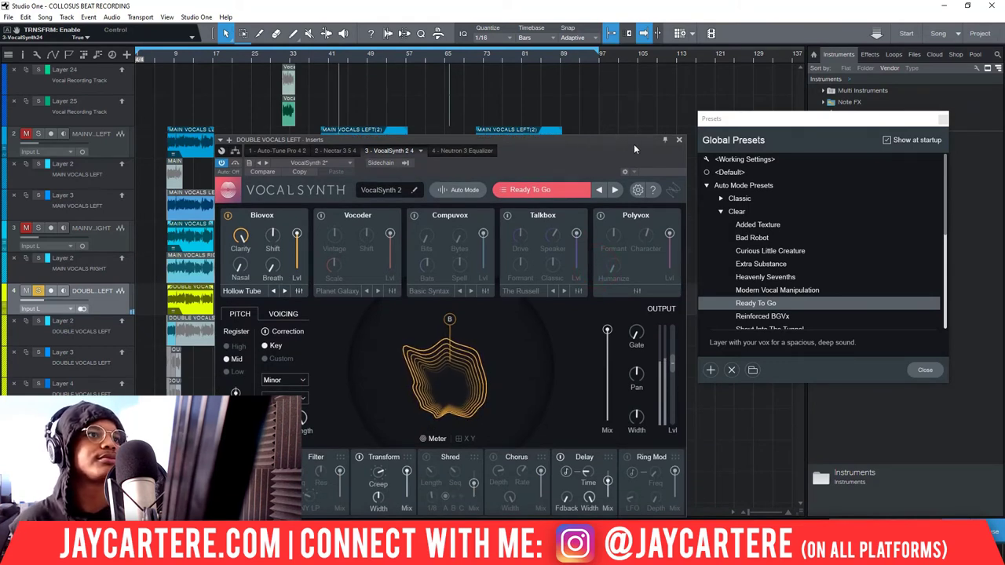
{"action": "left_click_drag", "start_coordinate": [763, 121], "coordinate": [735, 105]}
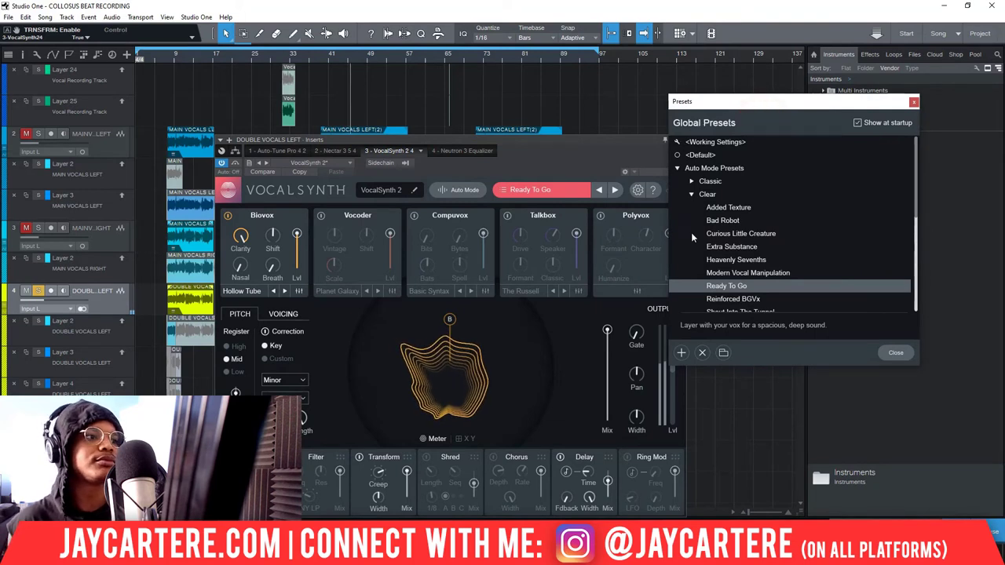
{"action": "left_click", "coordinate": [748, 248]}
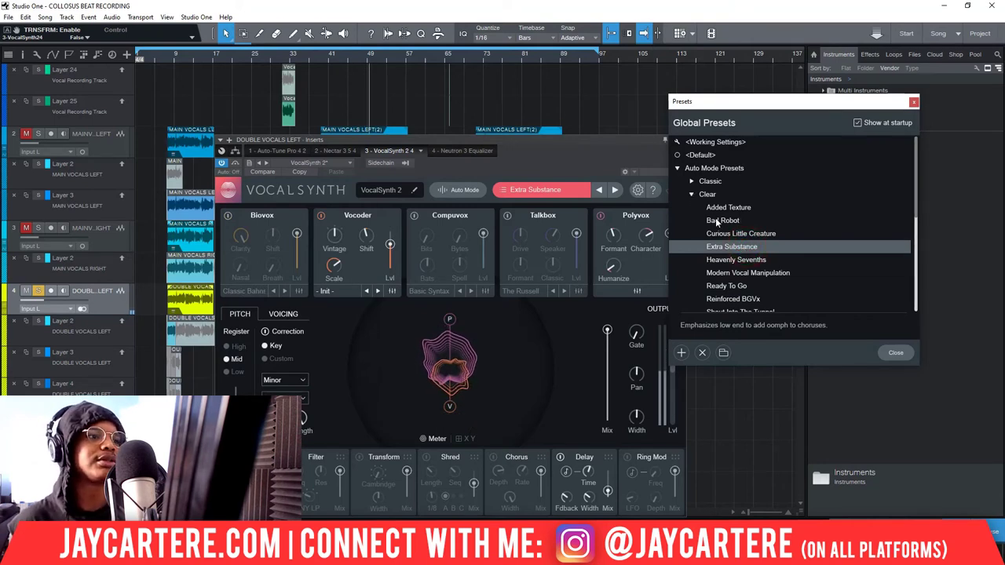
Audition the Falling In Deeper preset from the Auto Mode Lush folder, playing from about bar 41 with the arrangement uncovered.
{"action": "left_click", "coordinate": [691, 194]}
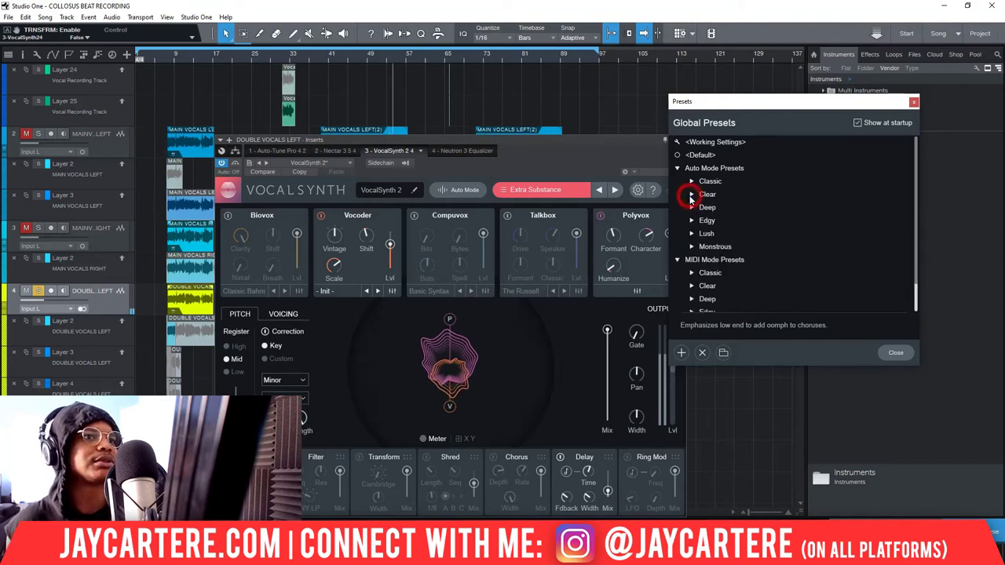
{"action": "left_click", "coordinate": [691, 233]}
{"action": "scroll", "coordinate": [727, 258], "scroll_direction": "down", "scroll_amount": 2}
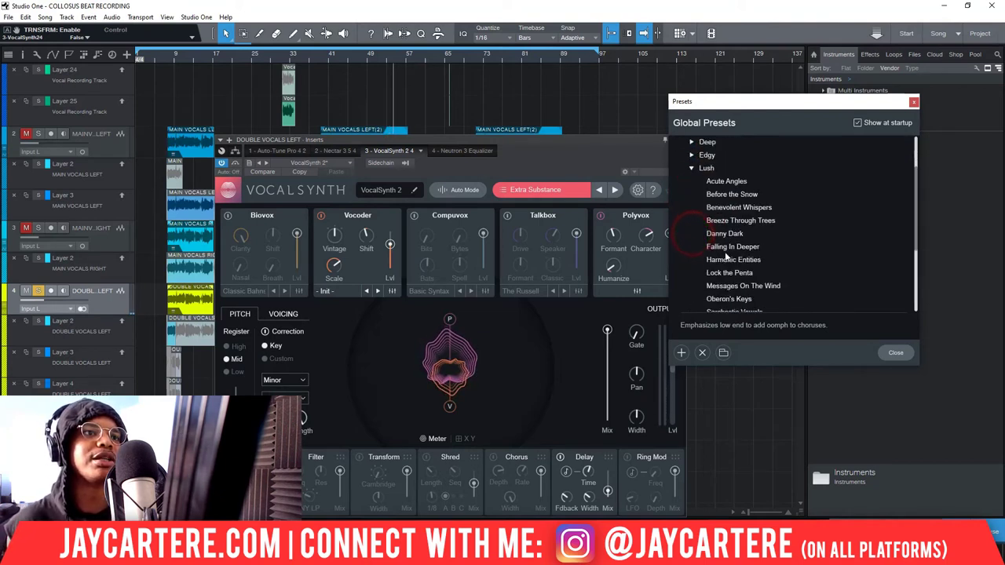
{"action": "left_click", "coordinate": [737, 246]}
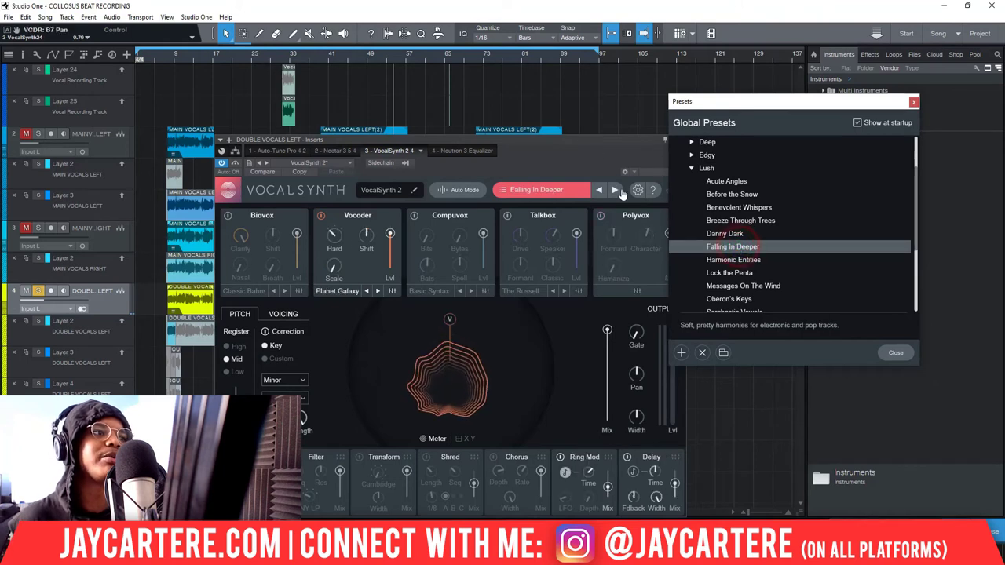
{"action": "left_click_drag", "start_coordinate": [462, 139], "coordinate": [466, 180]}
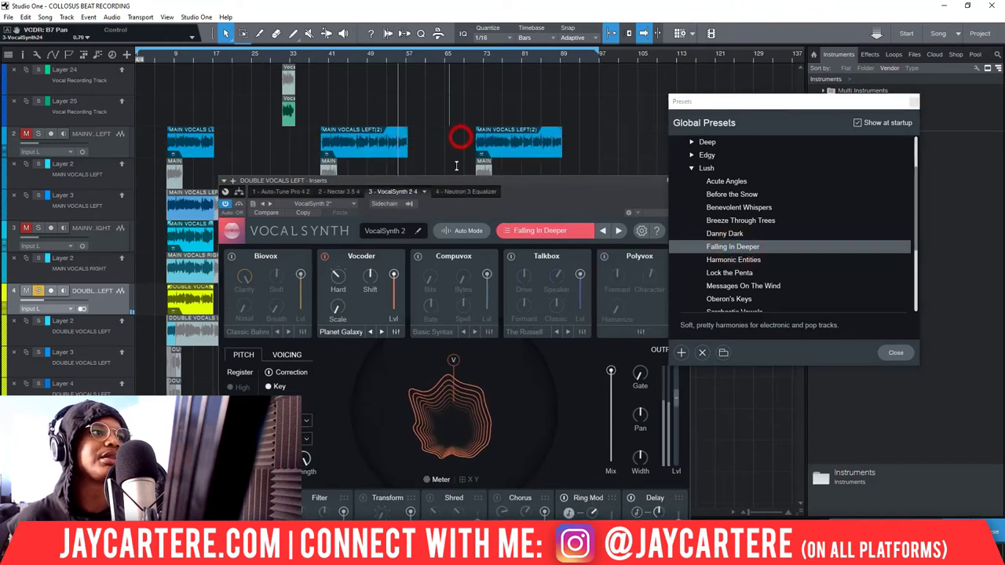
{"action": "left_click", "coordinate": [333, 58]}
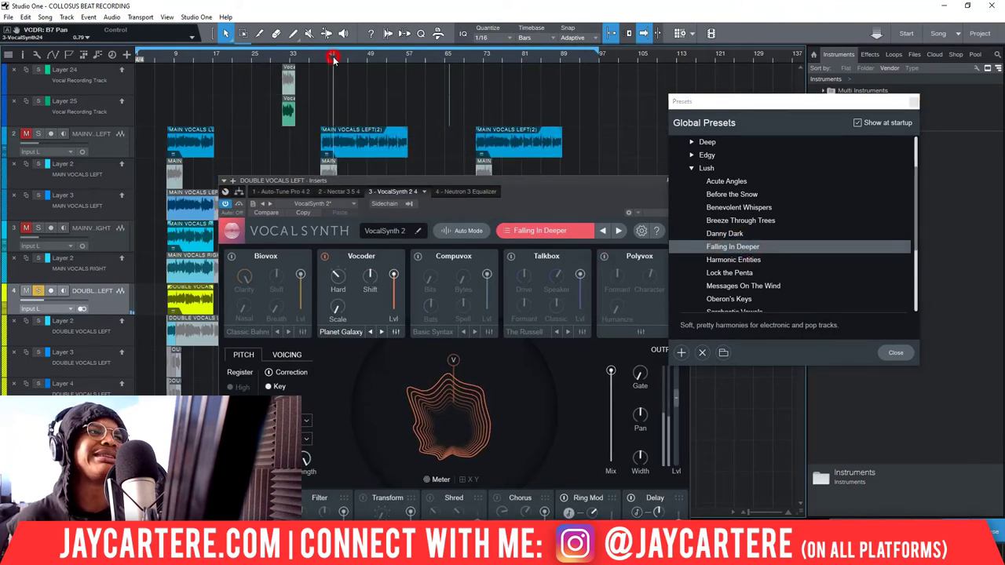
Audition the Harmonic Entities preset and inspect the Polyvox module's advanced view before closing it.
{"action": "left_click", "coordinate": [760, 259]}
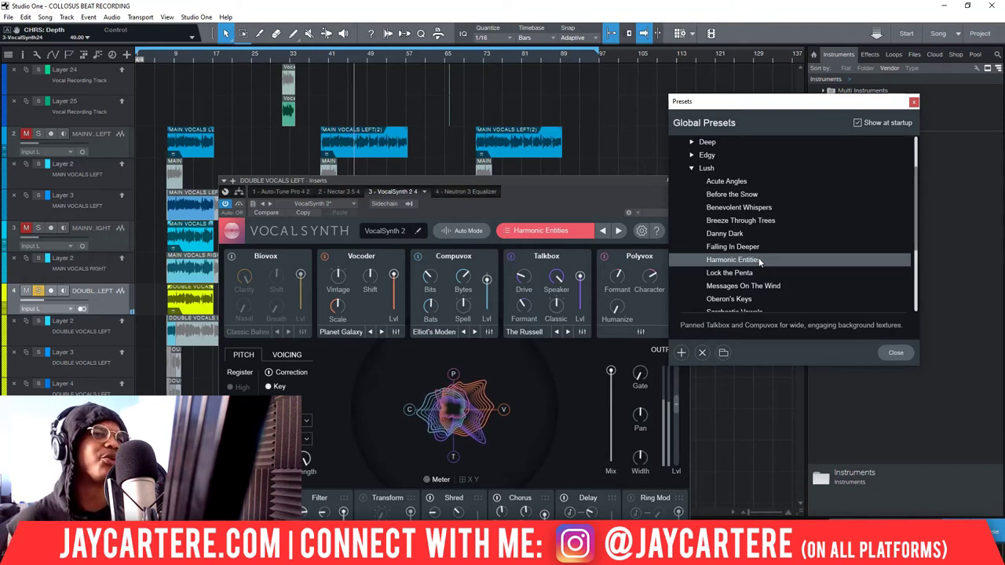
{"action": "left_click", "coordinate": [641, 335]}
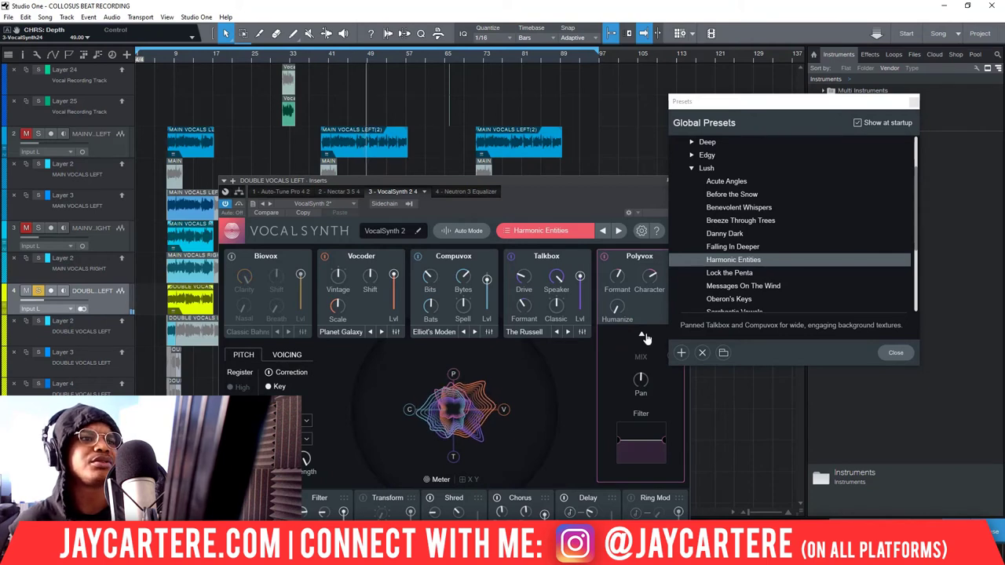
{"action": "left_click", "coordinate": [642, 337]}
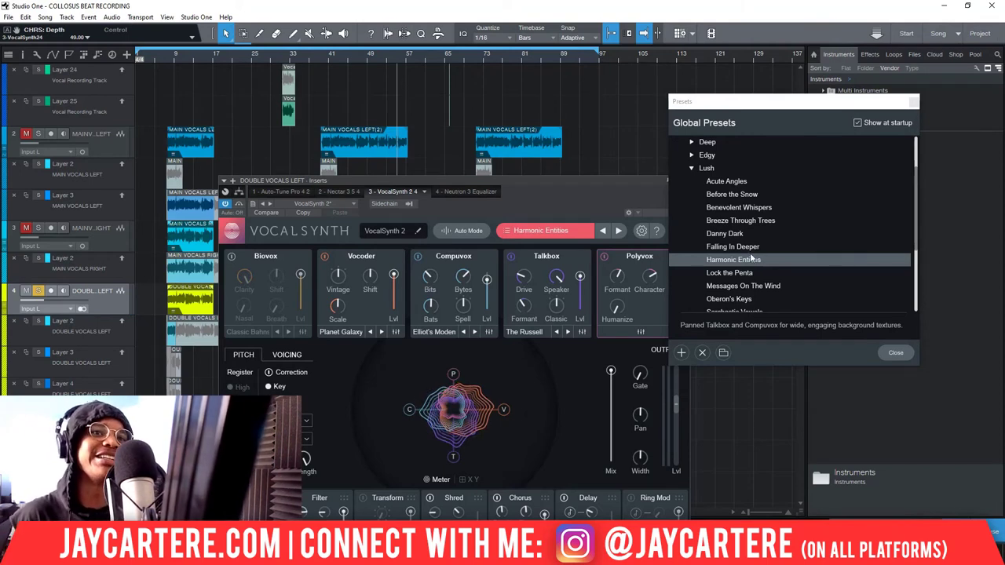
Audition the Lush presets Messages On The Wind, playing from about bar 40, and Sarchastic Vowels.
{"action": "scroll", "coordinate": [750, 253], "scroll_direction": "down", "scroll_amount": 2}
{"action": "scroll", "coordinate": [764, 245], "scroll_direction": "down", "scroll_amount": 2}
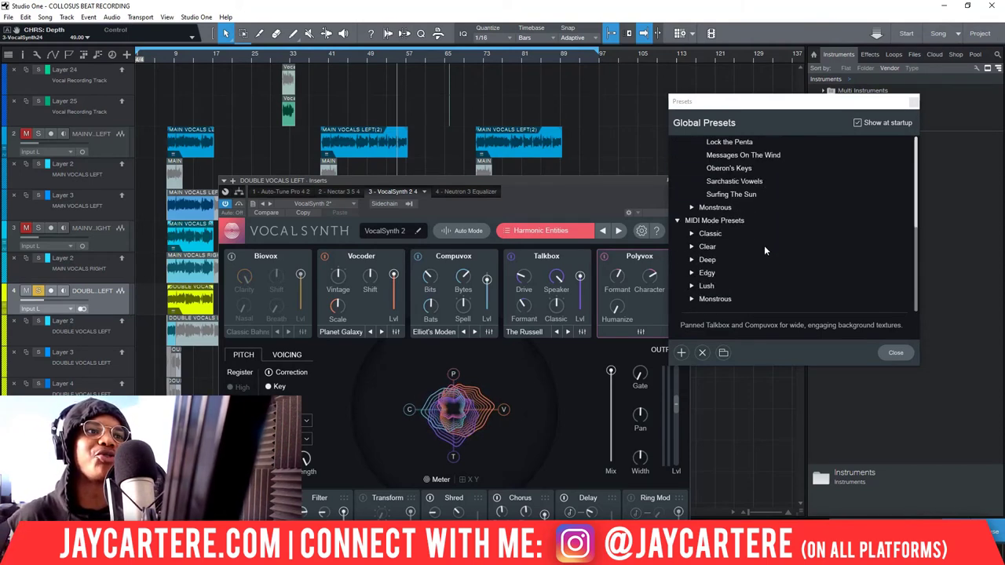
{"action": "scroll", "coordinate": [764, 245], "scroll_direction": "up", "scroll_amount": 5}
{"action": "scroll", "coordinate": [765, 247], "scroll_direction": "up", "scroll_amount": 1}
{"action": "scroll", "coordinate": [764, 246], "scroll_direction": "down", "scroll_amount": 3}
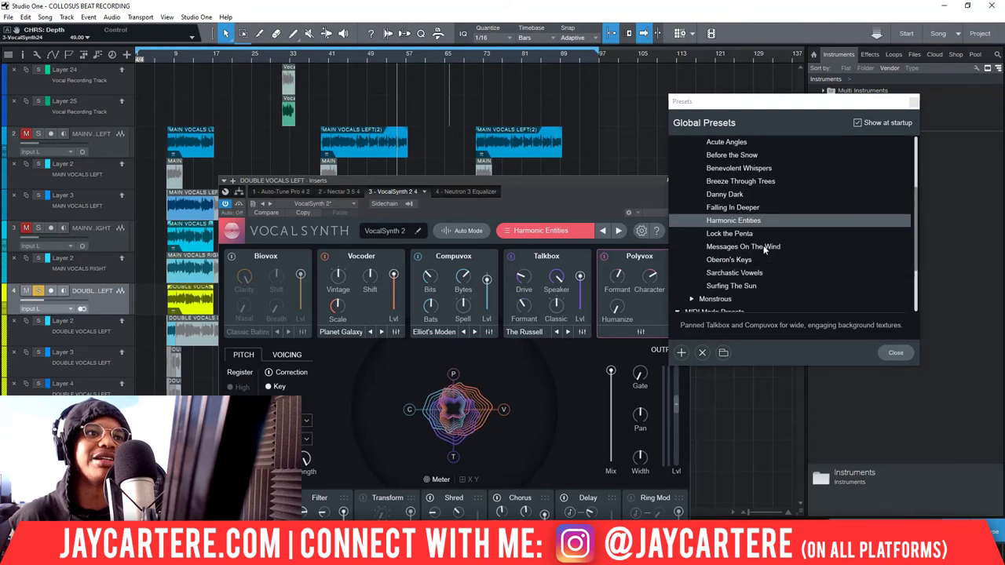
{"action": "left_click", "coordinate": [757, 246]}
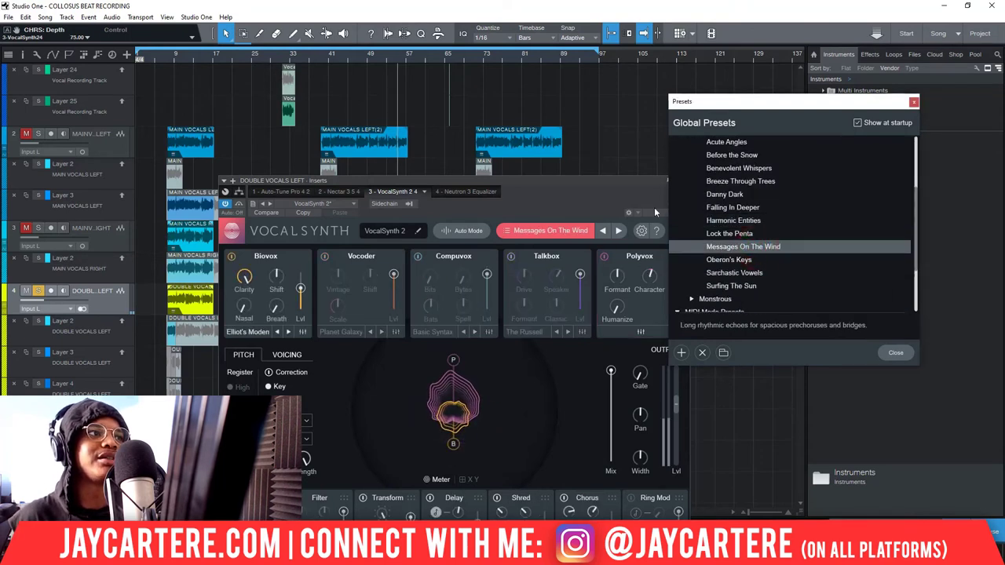
{"action": "left_click", "coordinate": [329, 61]}
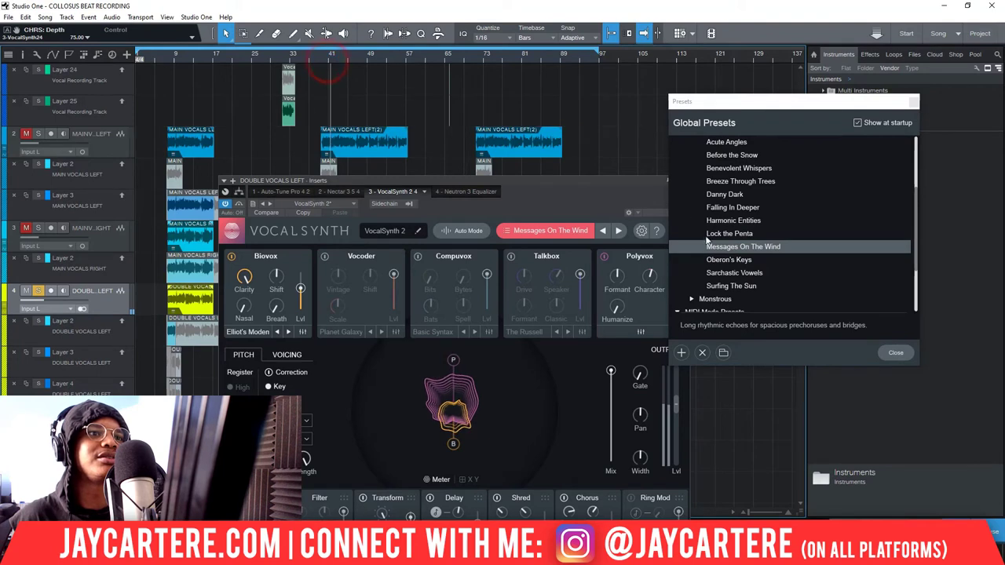
{"action": "left_click", "coordinate": [748, 273]}
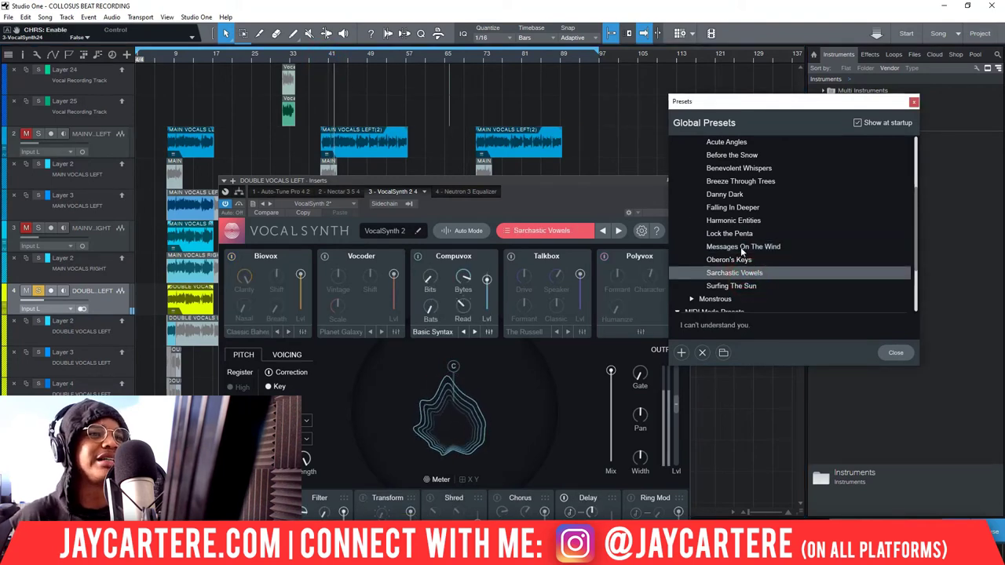
Browse the Edgy presets and audition For The Chorus from the Auto Mode Classic folder.
{"action": "scroll", "coordinate": [721, 186], "scroll_direction": "up", "scroll_amount": 3}
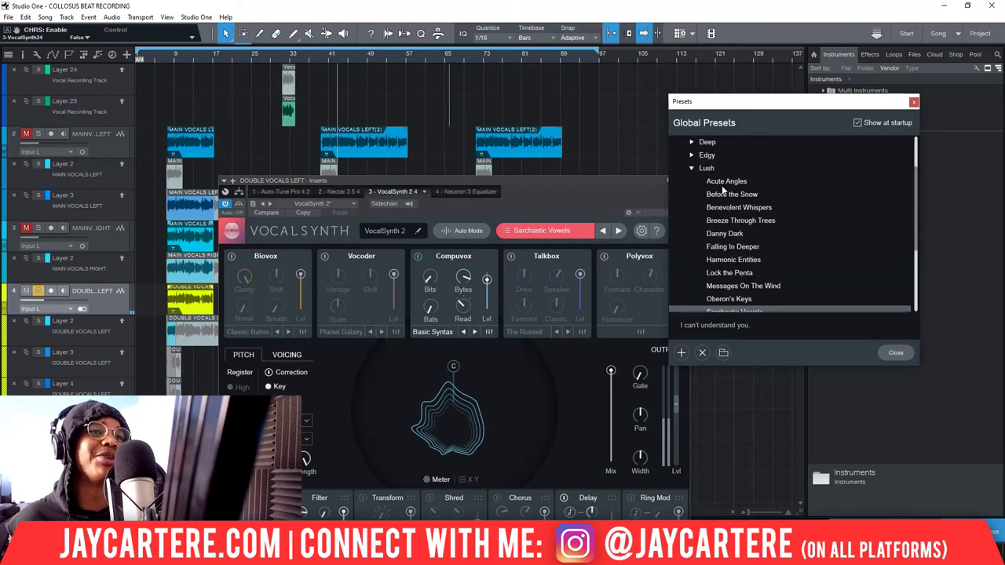
{"action": "left_click", "coordinate": [692, 234]}
{"action": "left_click", "coordinate": [691, 220]}
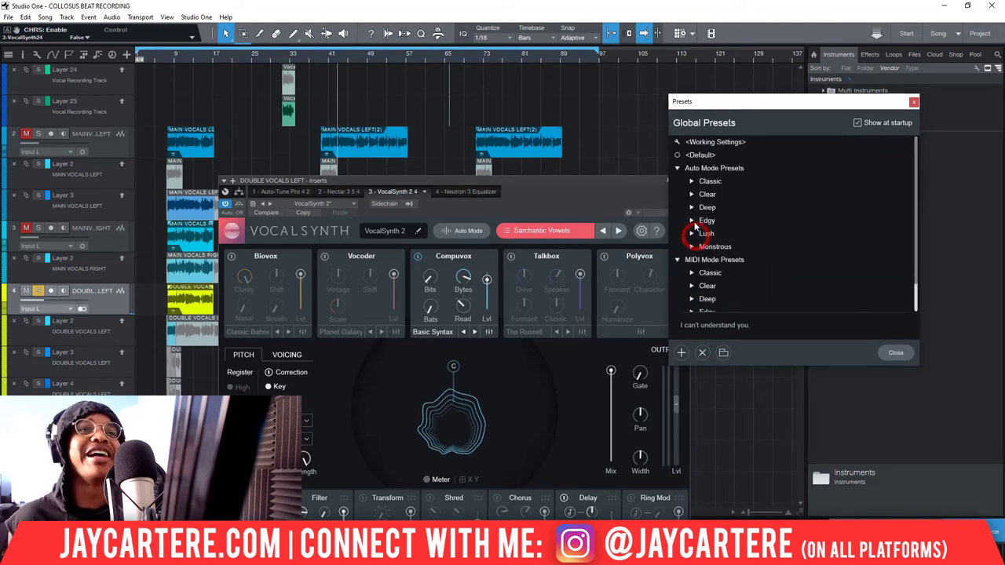
{"action": "scroll", "coordinate": [727, 265], "scroll_direction": "down", "scroll_amount": 2}
{"action": "scroll", "coordinate": [727, 266], "scroll_direction": "up", "scroll_amount": 2}
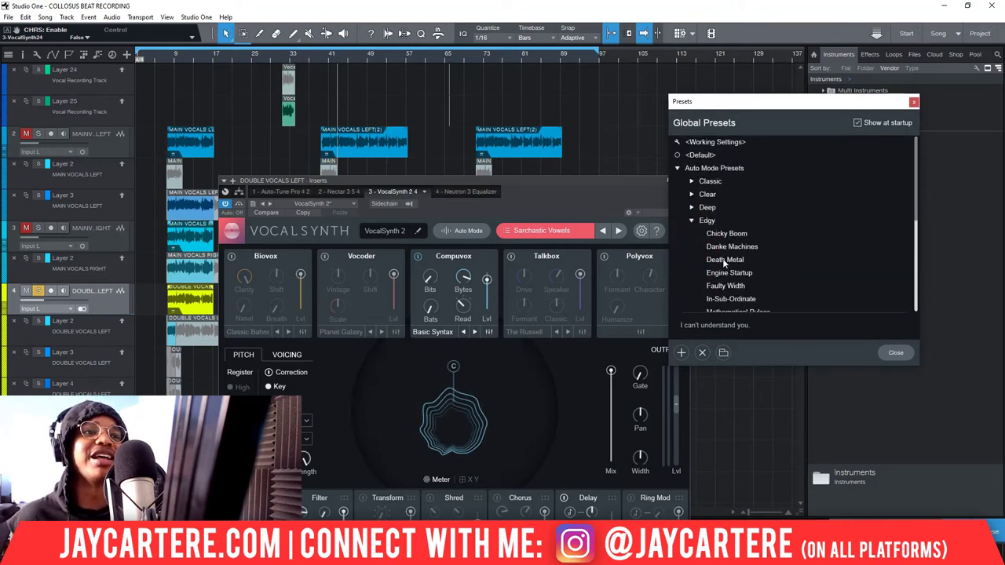
{"action": "left_click", "coordinate": [691, 221]}
{"action": "left_click", "coordinate": [691, 181]}
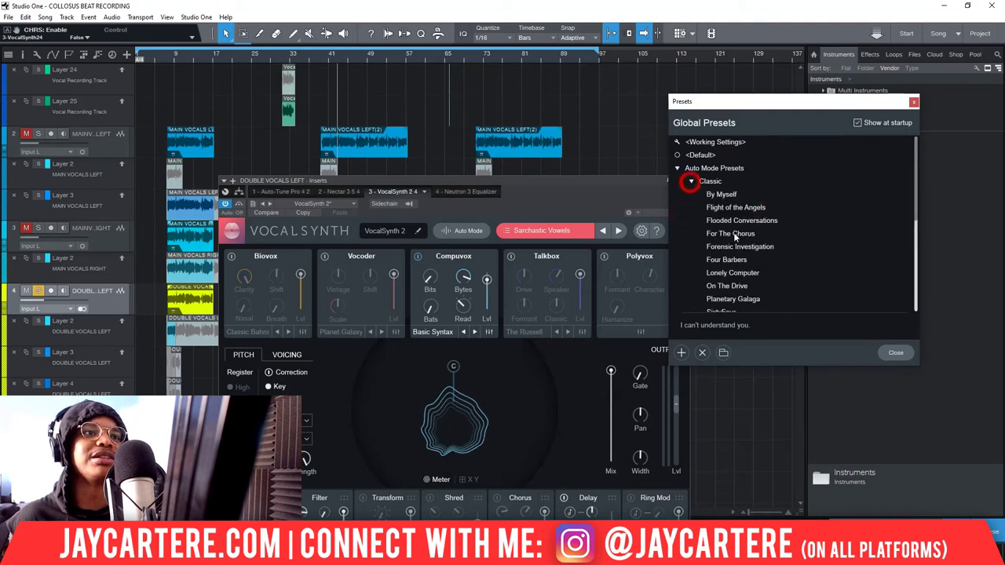
{"action": "left_click", "coordinate": [735, 234]}
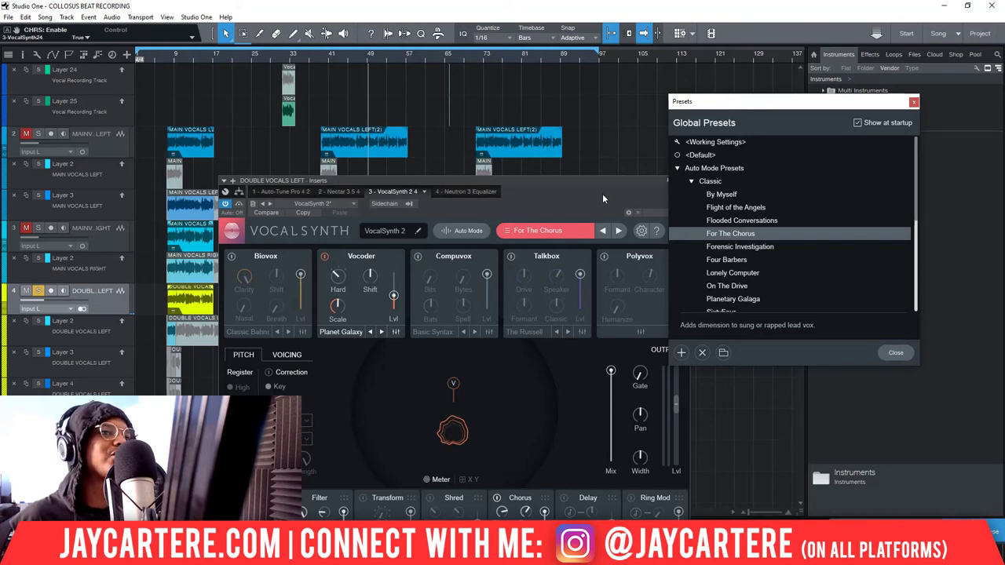
Compare the Added Texture preset from the Clear folder with For The Chorus from the Classic folder.
{"action": "left_click", "coordinate": [692, 182]}
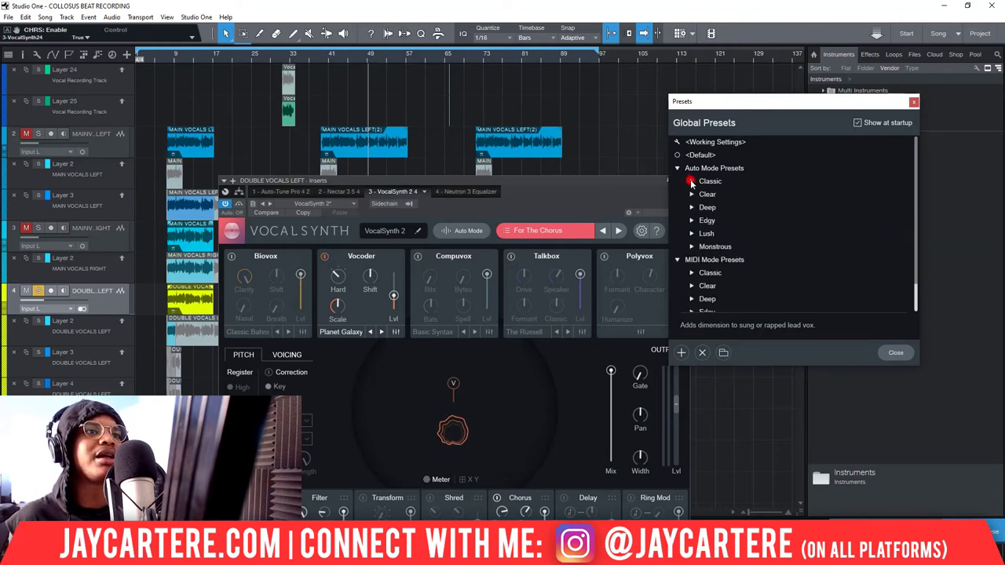
{"action": "left_click", "coordinate": [692, 194]}
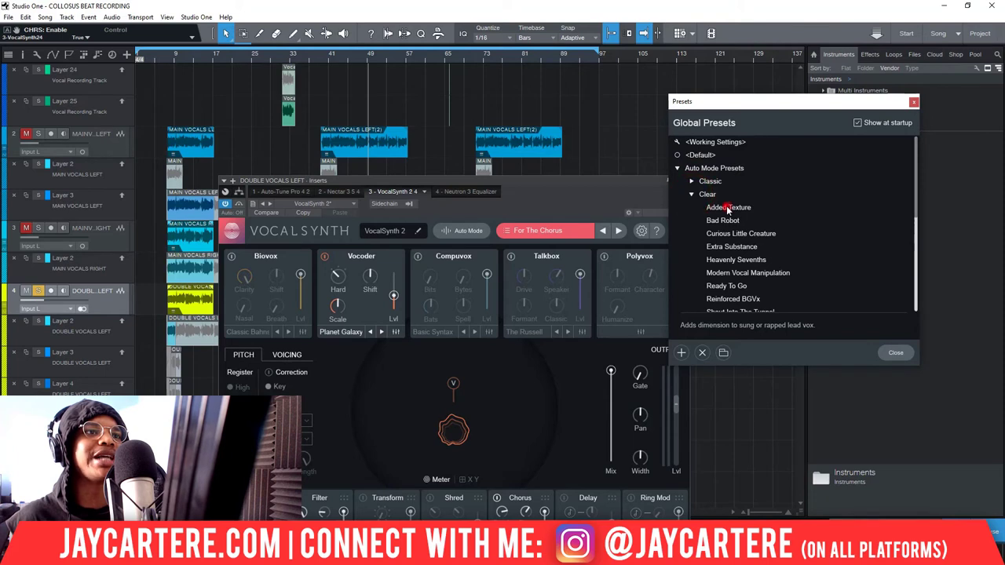
{"action": "left_click", "coordinate": [727, 206]}
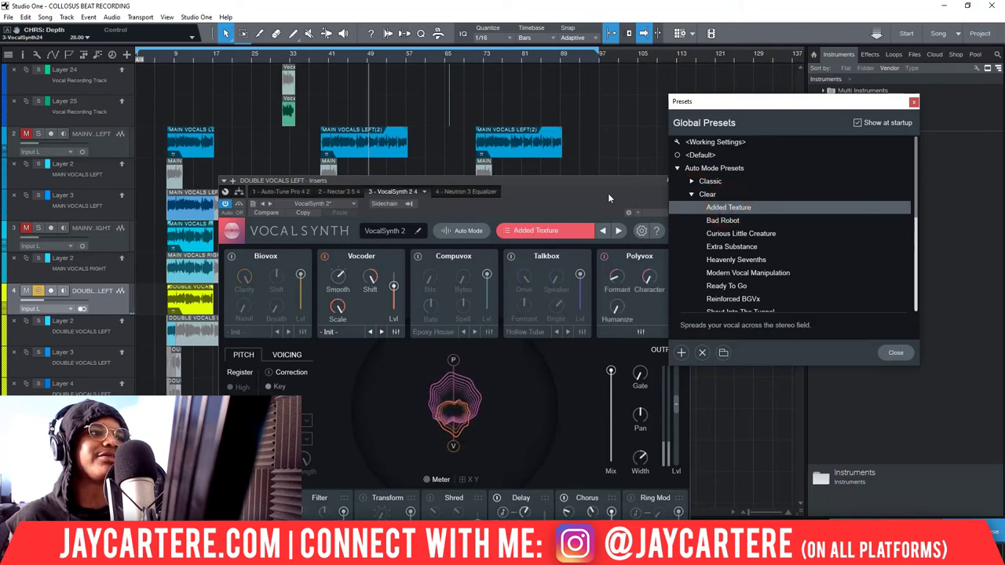
{"action": "left_click", "coordinate": [692, 194]}
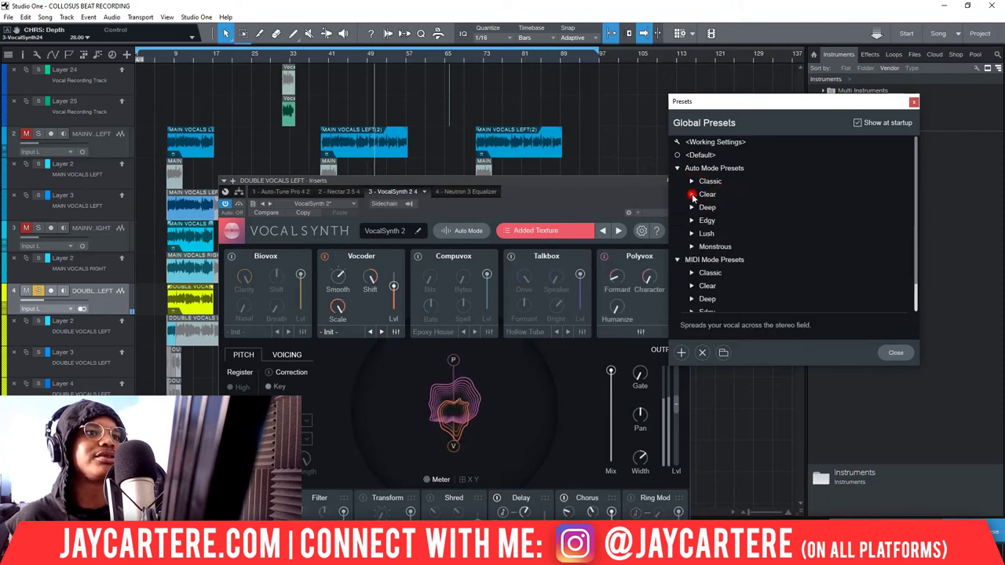
{"action": "left_click", "coordinate": [691, 181]}
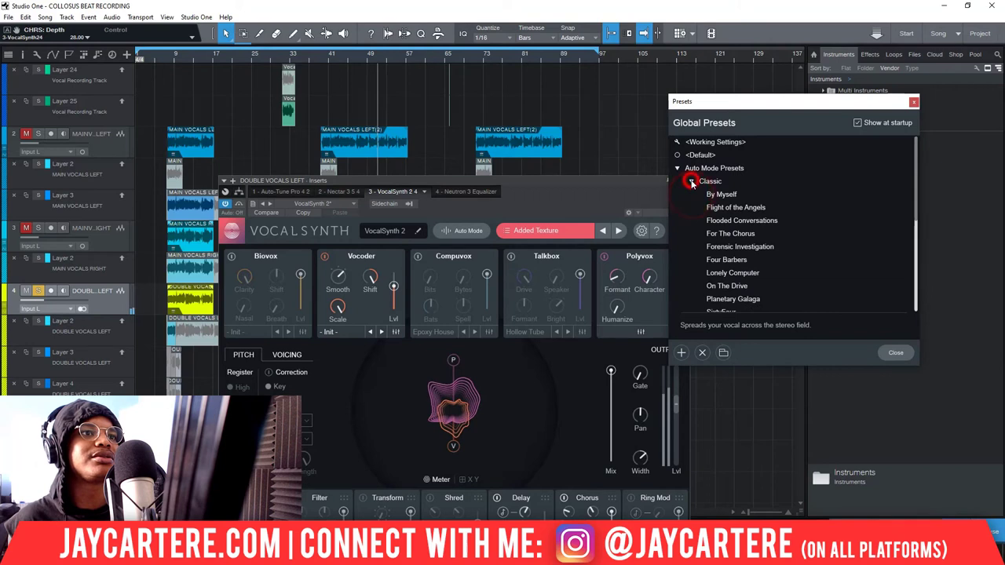
{"action": "left_click", "coordinate": [728, 234]}
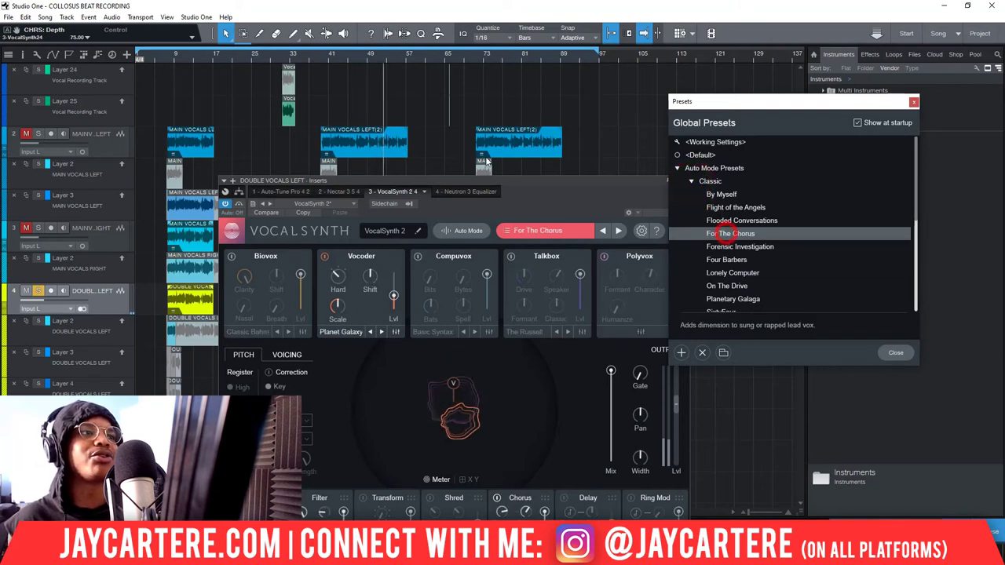
Audition the Classic presets Lonely Computer and On The Drive from about bar 40, and inspect the Vocoder's advanced view.
{"action": "left_click", "coordinate": [746, 275]}
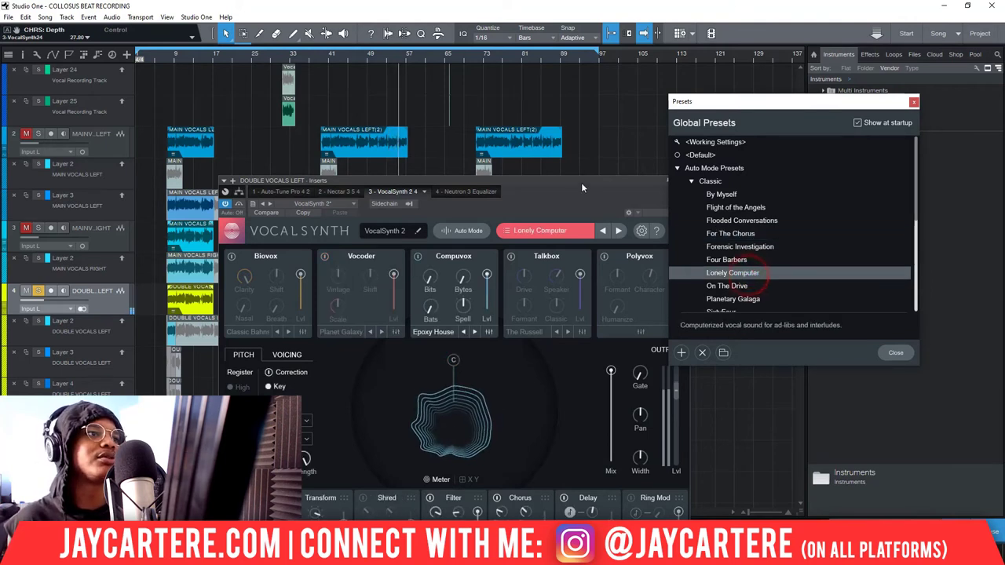
{"action": "left_click", "coordinate": [326, 61]}
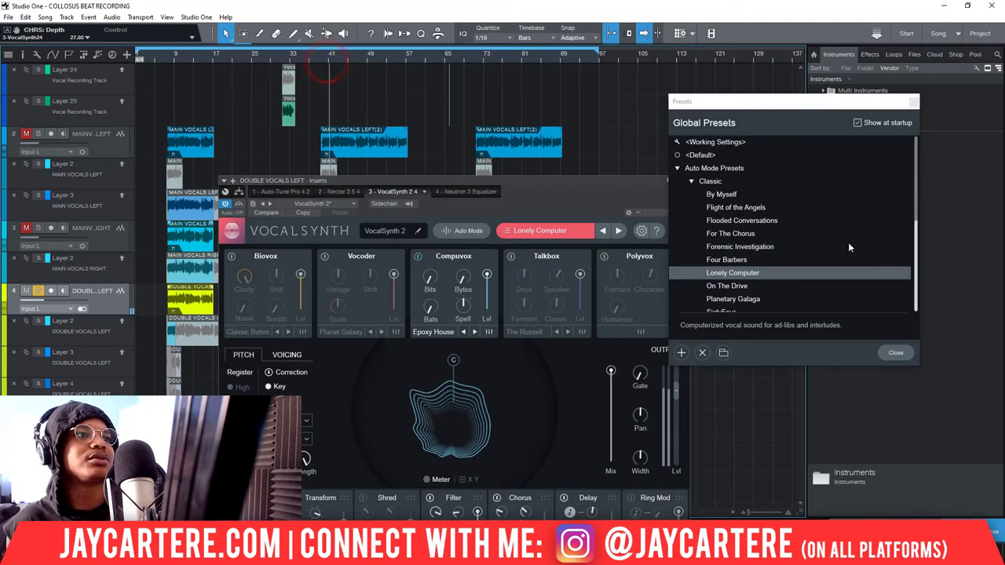
{"action": "left_click", "coordinate": [744, 286]}
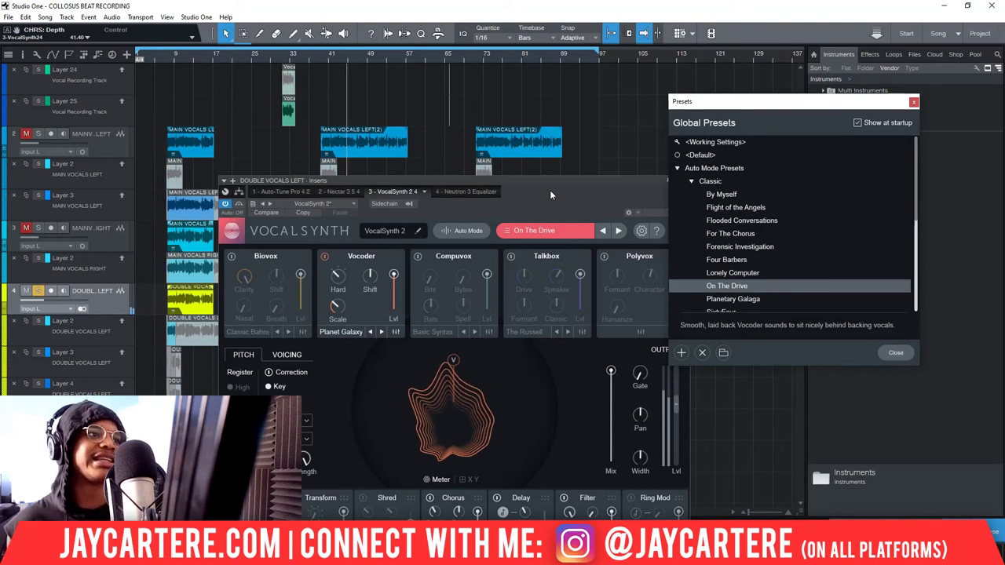
{"action": "left_click", "coordinate": [326, 55]}
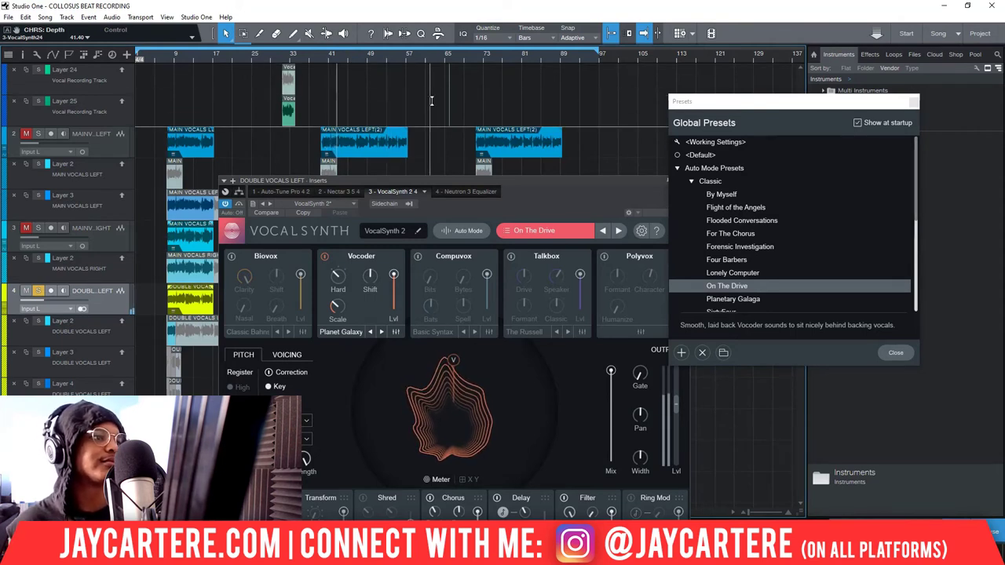
{"action": "left_click", "coordinate": [395, 332]}
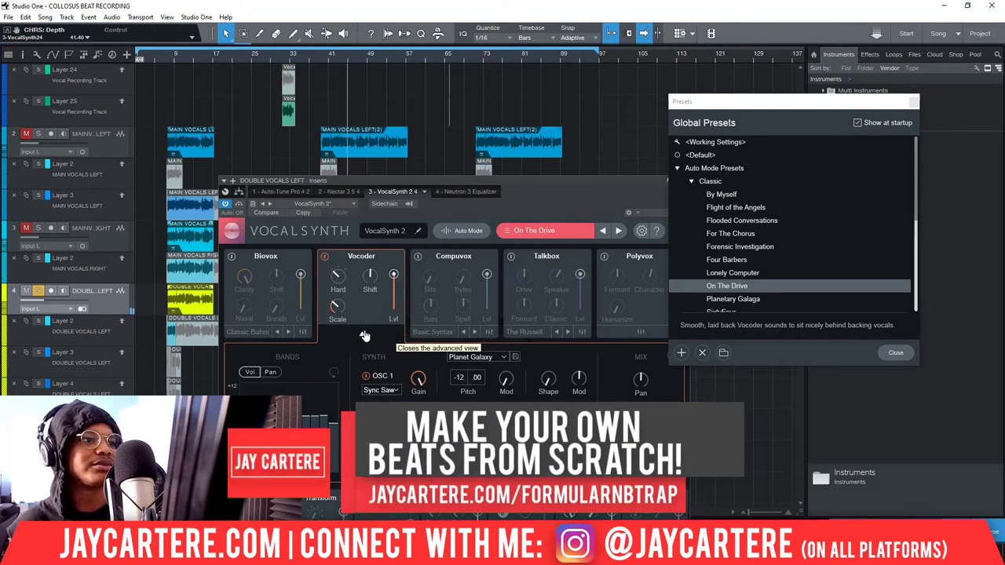
{"action": "left_click", "coordinate": [365, 333]}
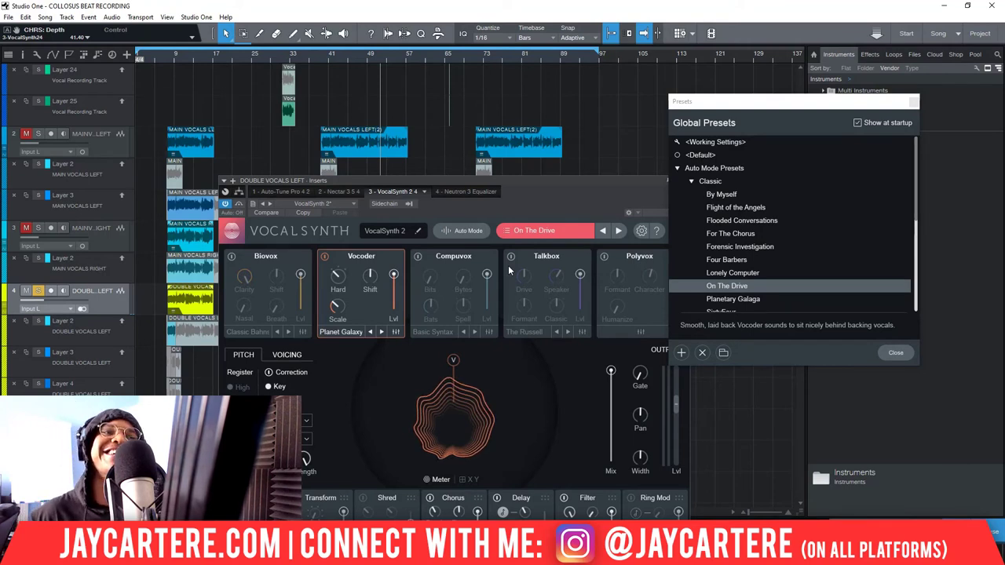
Close the global presets browser and open the Vocoder's advanced view for the On The Drive preset.
{"action": "left_click_drag", "start_coordinate": [628, 180], "coordinate": [584, 154]}
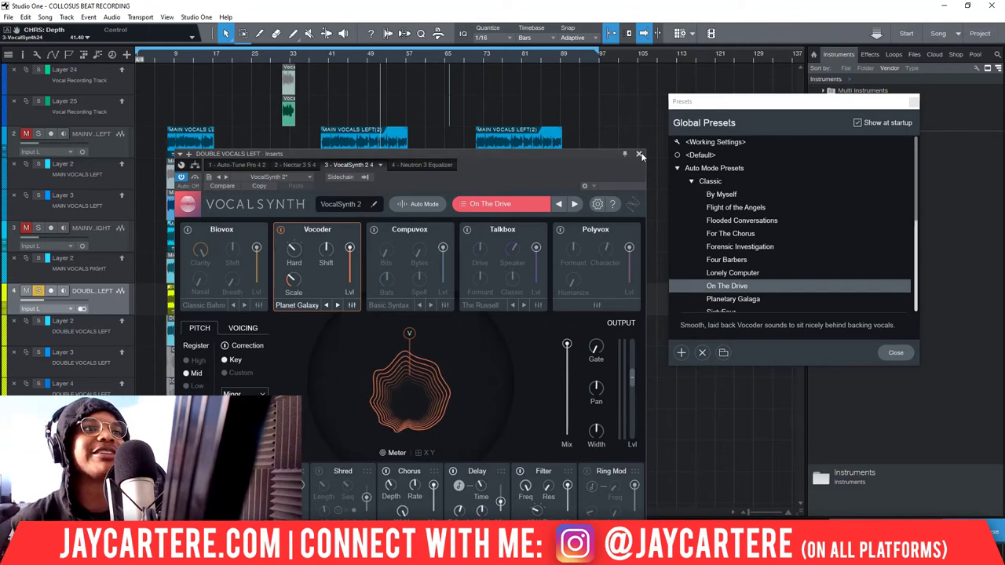
{"action": "left_click", "coordinate": [913, 102]}
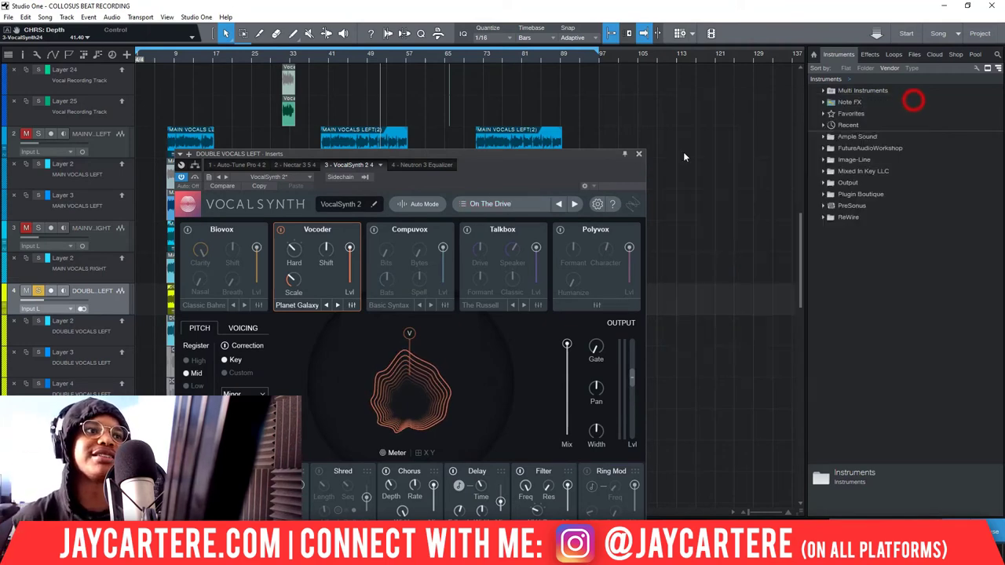
{"action": "left_click_drag", "start_coordinate": [576, 160], "coordinate": [689, 138]}
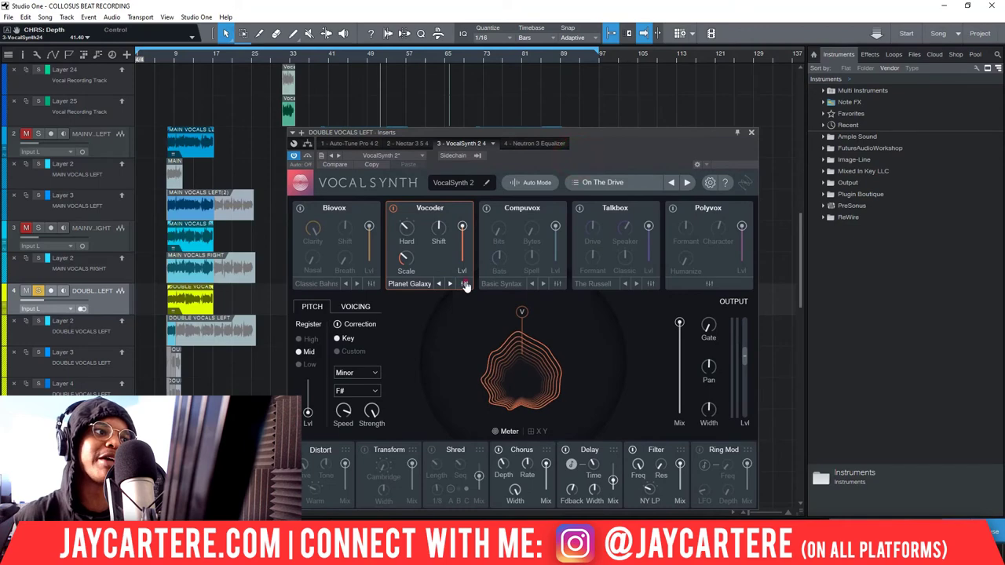
{"action": "left_click", "coordinate": [463, 281]}
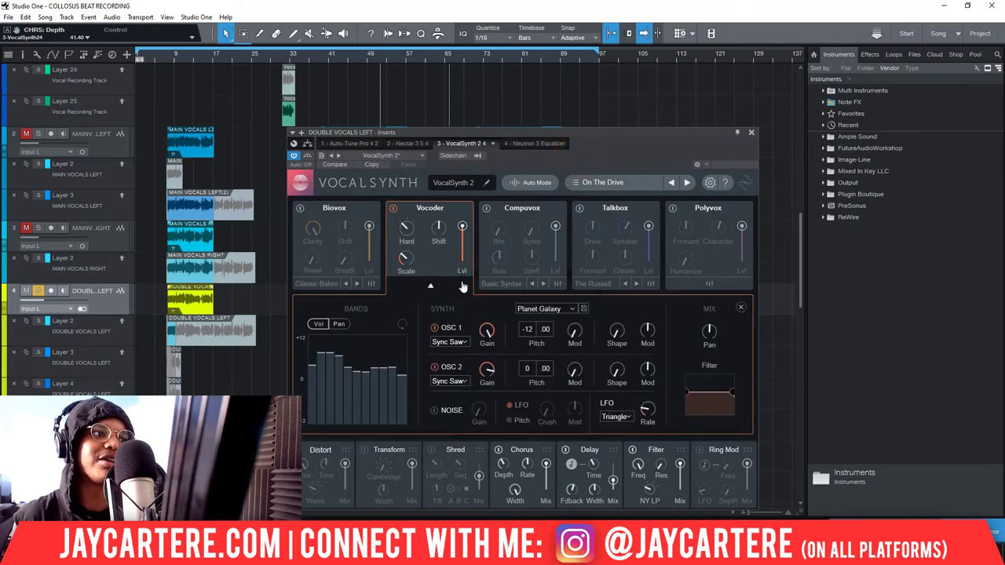
Compare the Vocoder's advanced settings in the Classic presets For The Chorus and On The Drive, ending on the latter.
{"action": "left_click", "coordinate": [609, 182]}
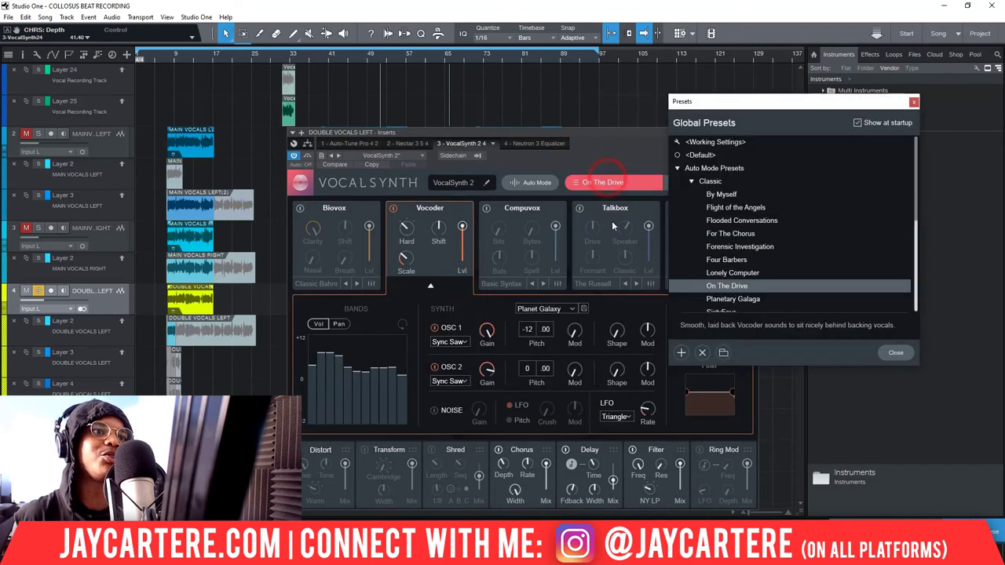
{"action": "left_click", "coordinate": [731, 234]}
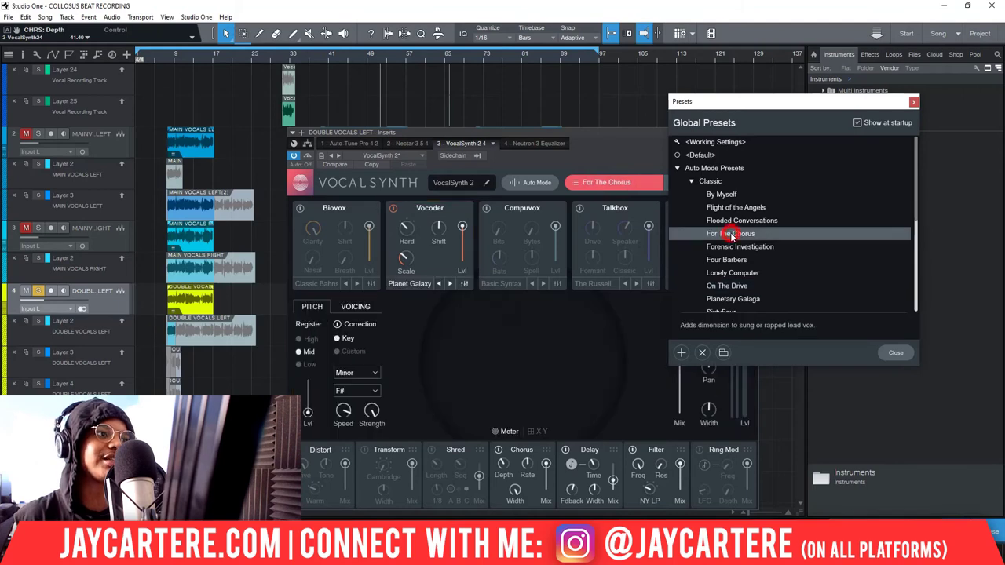
{"action": "left_click", "coordinate": [464, 286]}
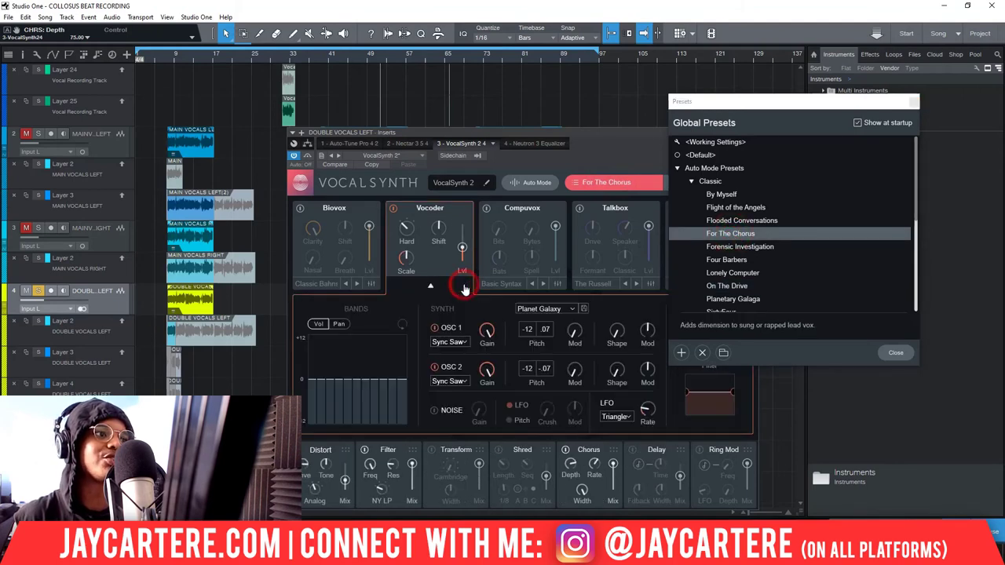
{"action": "left_click", "coordinate": [731, 286]}
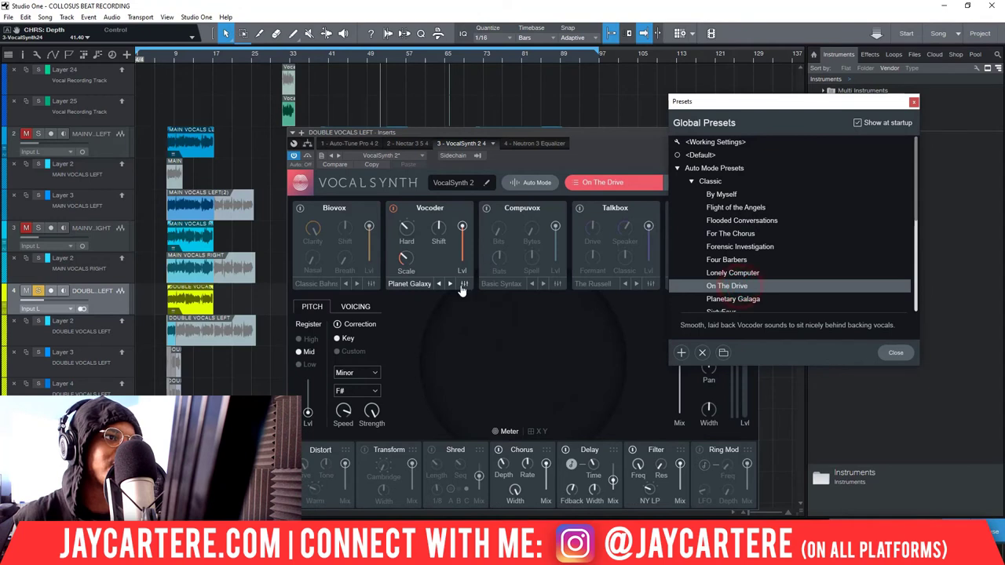
{"action": "left_click", "coordinate": [461, 281]}
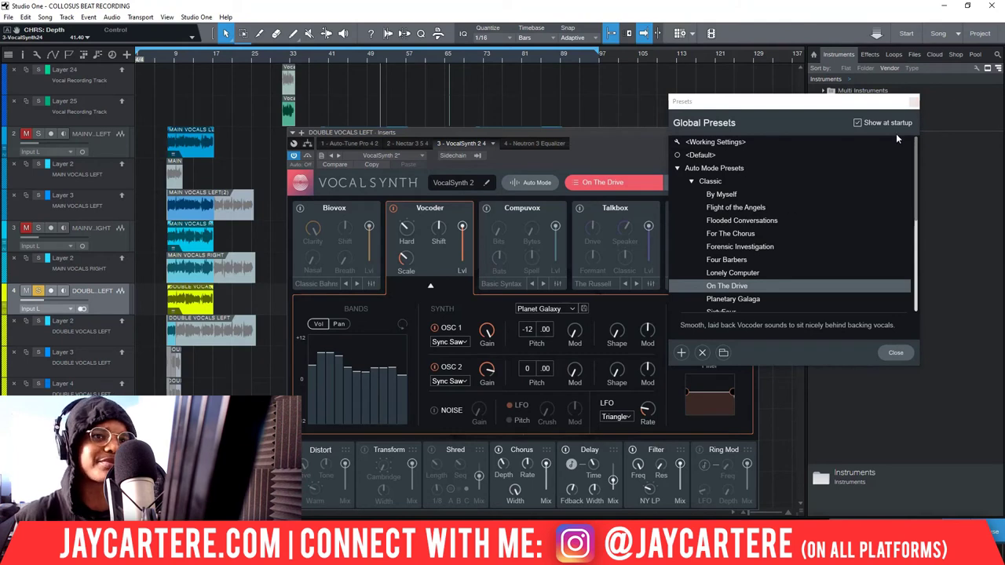
Close the global presets browser and compare the Vocoder's basic controls with its advanced view, finishing with the advanced view closed.
{"action": "left_click", "coordinate": [913, 103]}
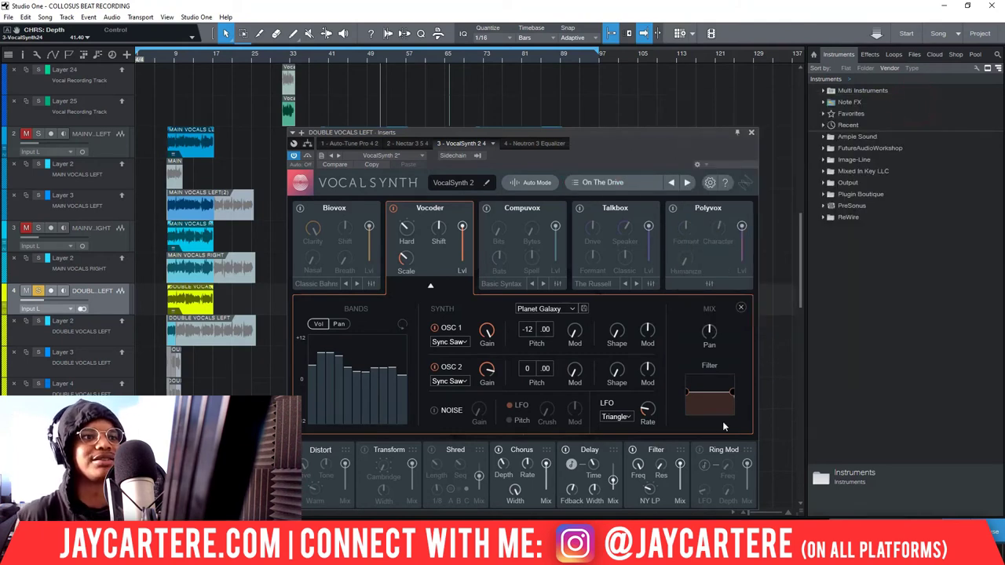
{"action": "left_click", "coordinate": [433, 289]}
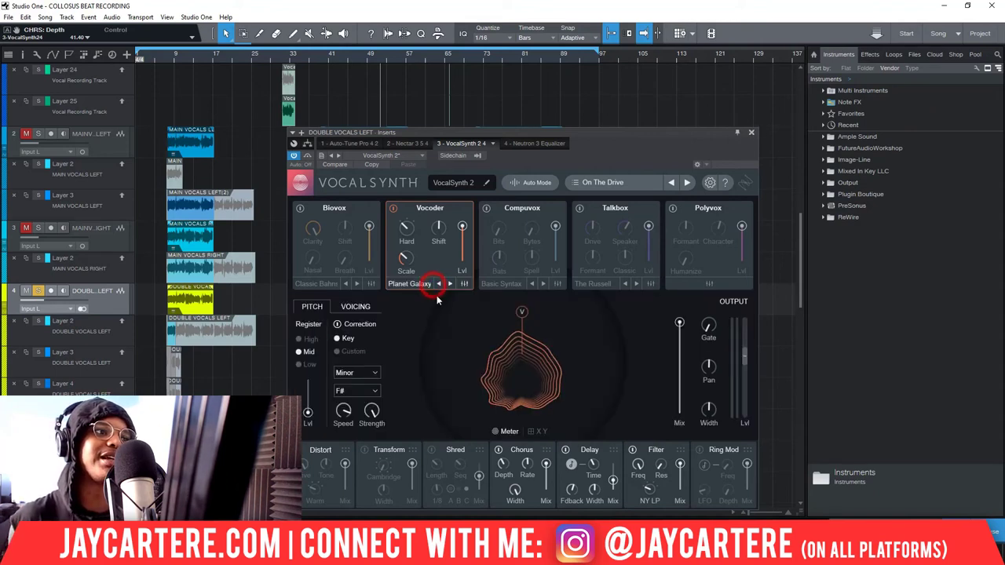
{"action": "left_click", "coordinate": [463, 286]}
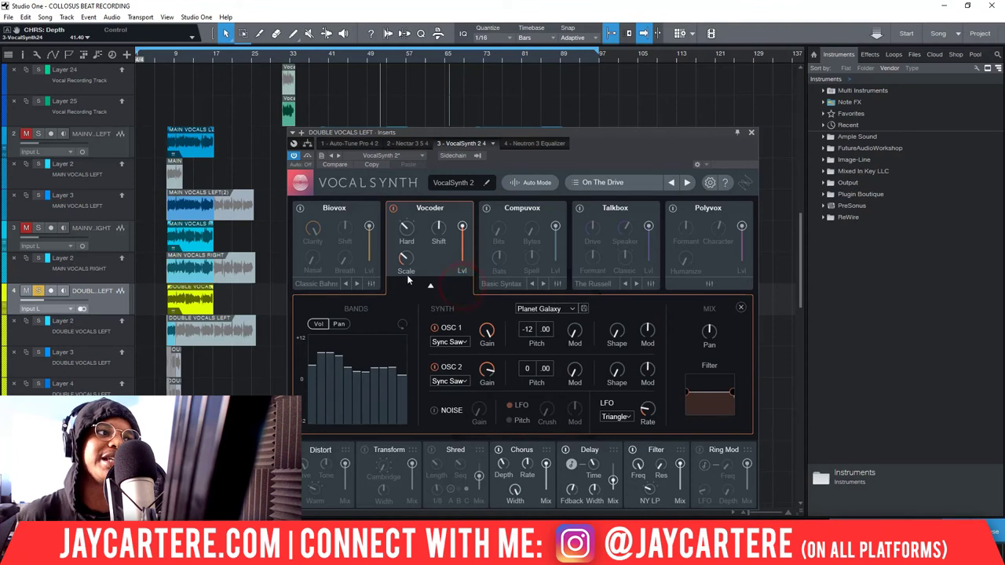
{"action": "left_click", "coordinate": [431, 289]}
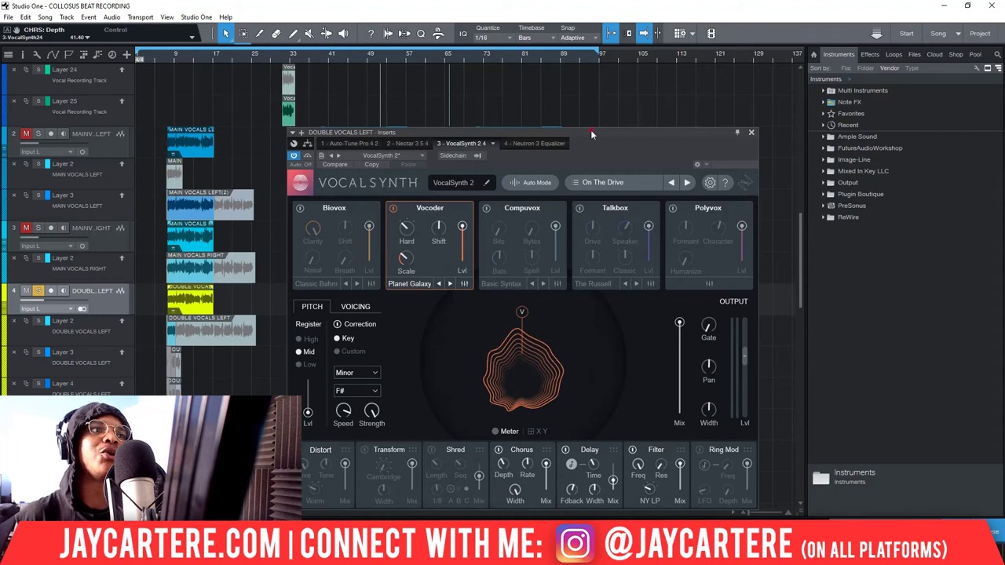
Reposition the VocalSynth 2 window over the arrangement and close it.
{"action": "left_click_drag", "start_coordinate": [591, 129], "coordinate": [569, 124]}
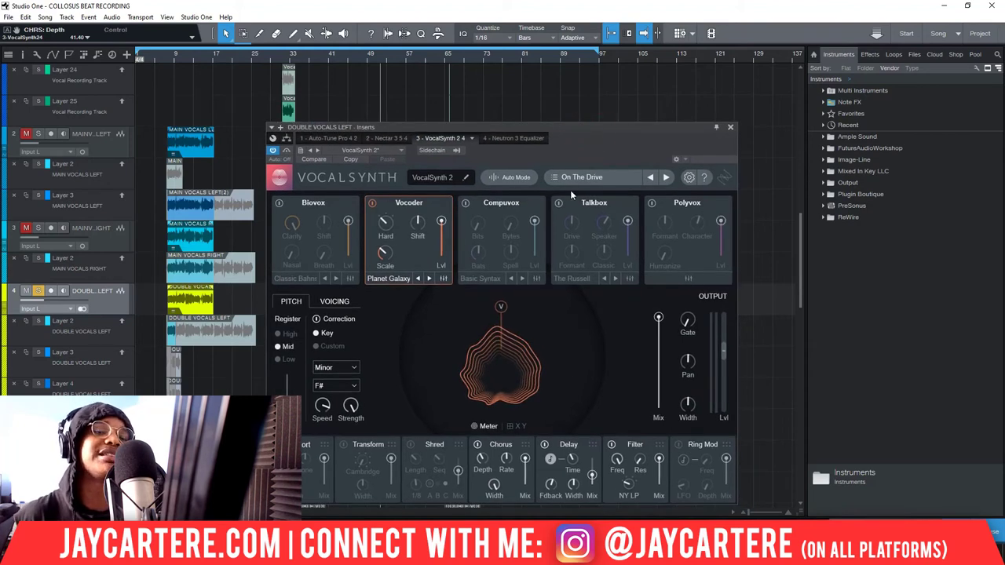
{"action": "left_click_drag", "start_coordinate": [641, 127], "coordinate": [629, 95]}
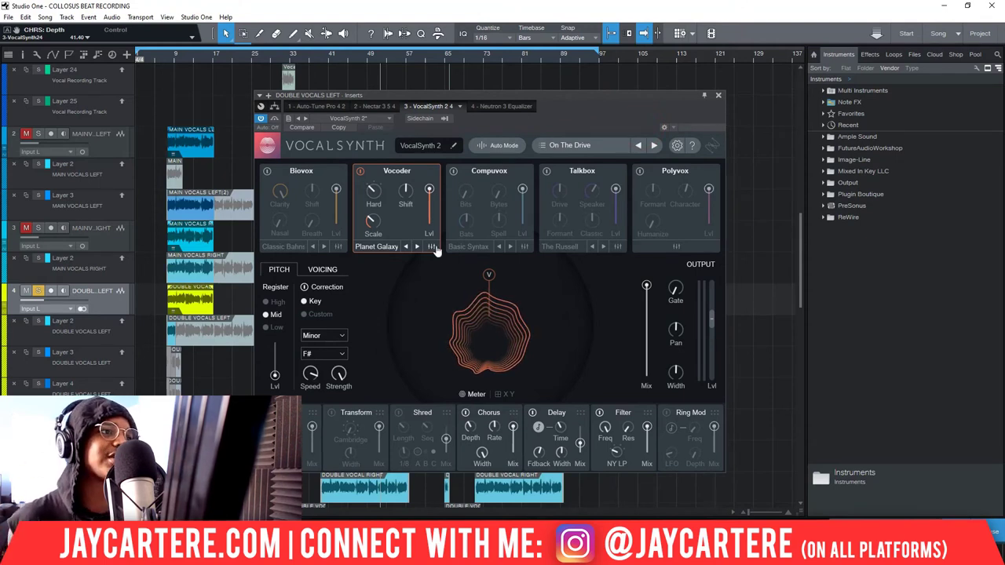
{"action": "left_click_drag", "start_coordinate": [680, 95], "coordinate": [659, 85]}
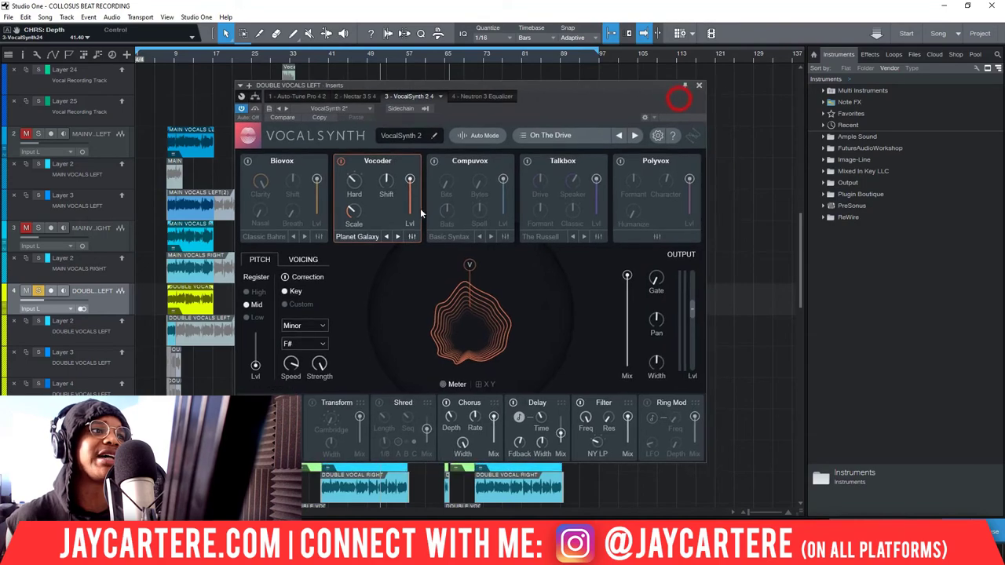
{"action": "left_click", "coordinate": [699, 85]}
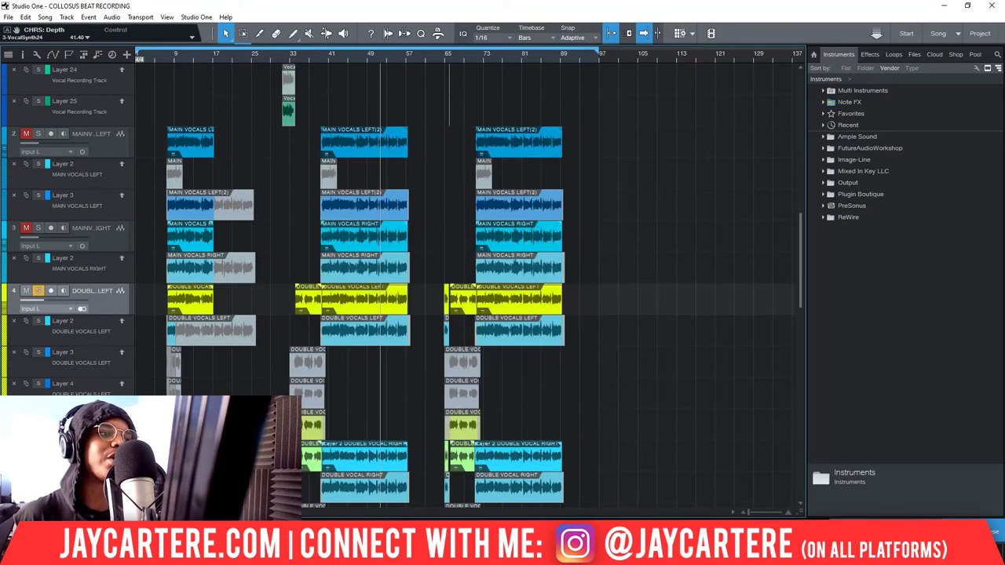
Switch to Chrome and review iZotope's VocalSynth 2 features page, from the expansion libraries and module comparison to the purchase options.
{"action": "key", "text": "alt+Tab"}
{"action": "scroll", "coordinate": [397, 323], "scroll_direction": "down", "scroll_amount": 5}
{"action": "scroll", "coordinate": [398, 322], "scroll_direction": "up", "scroll_amount": 6}
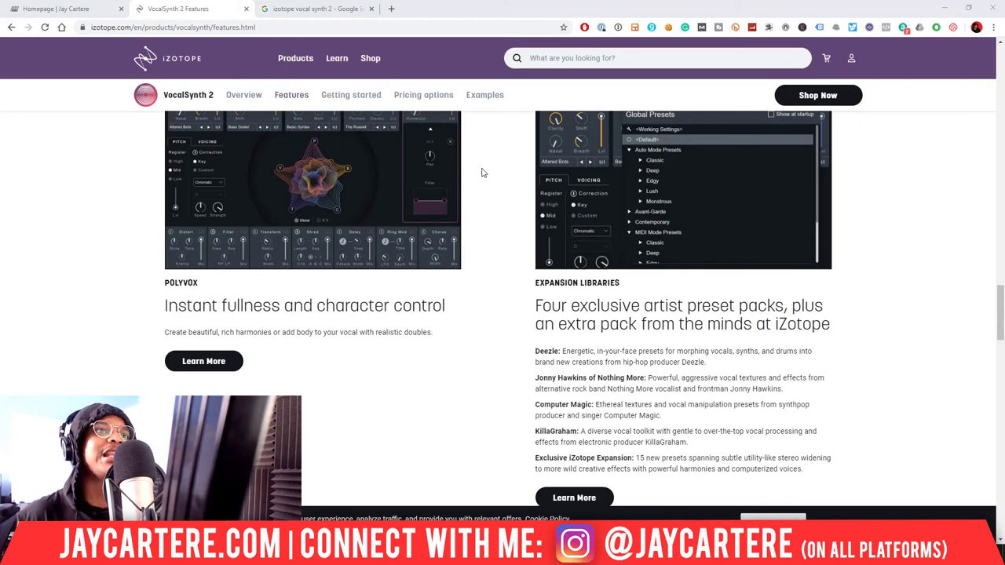
{"action": "scroll", "coordinate": [483, 173], "scroll_direction": "down", "scroll_amount": 5}
{"action": "scroll", "coordinate": [482, 172], "scroll_direction": "up", "scroll_amount": 5}
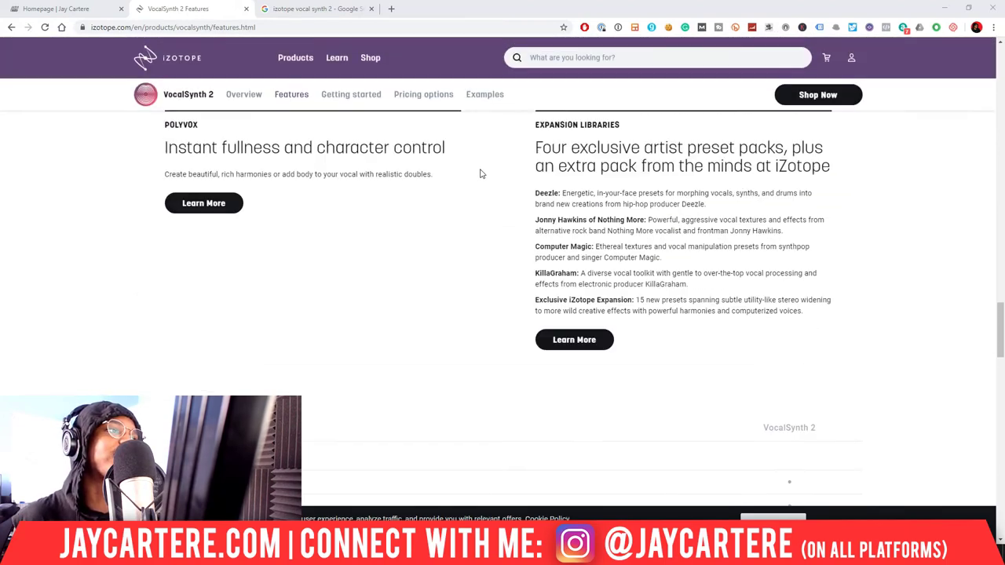
{"action": "scroll", "coordinate": [980, 268], "scroll_direction": "down", "scroll_amount": 5}
{"action": "scroll", "coordinate": [980, 268], "scroll_direction": "down", "scroll_amount": 15}
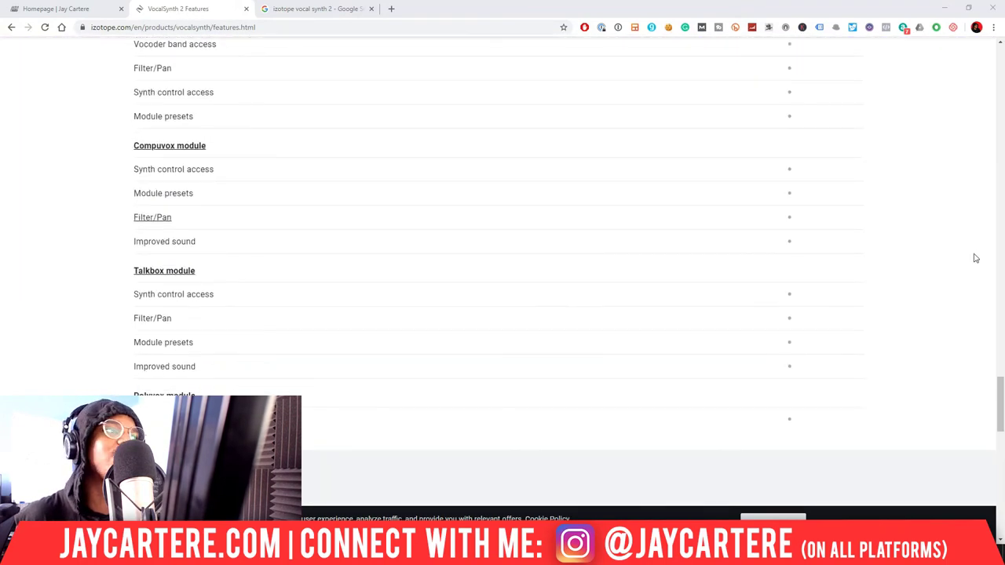
{"action": "scroll", "coordinate": [976, 248], "scroll_direction": "up", "scroll_amount": 4}
{"action": "scroll", "coordinate": [977, 253], "scroll_direction": "up", "scroll_amount": 1}
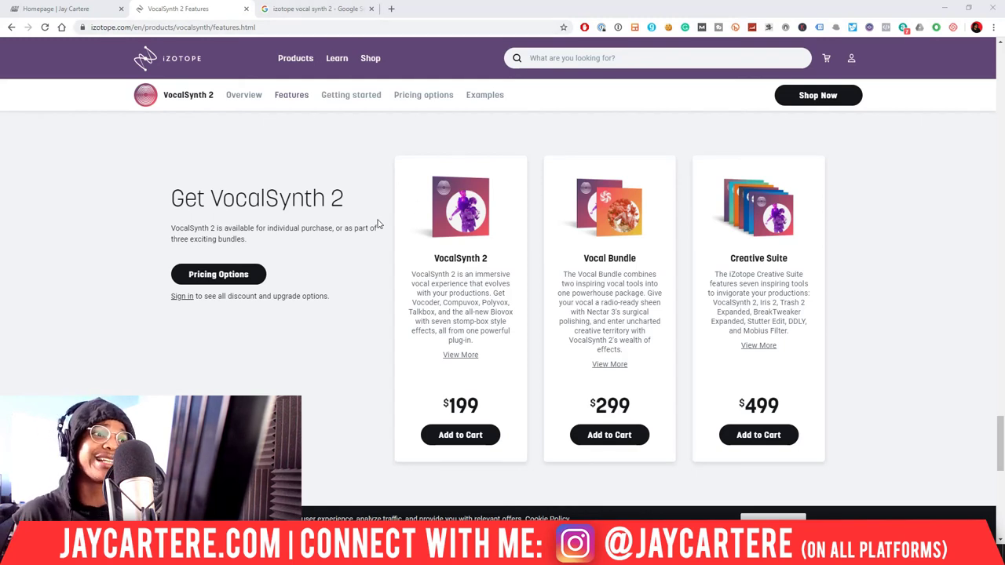
Open the Splice Rent-to-Own result for VocalSynth 2 from the Google search in a new tab and display it.
{"action": "left_click", "coordinate": [314, 9]}
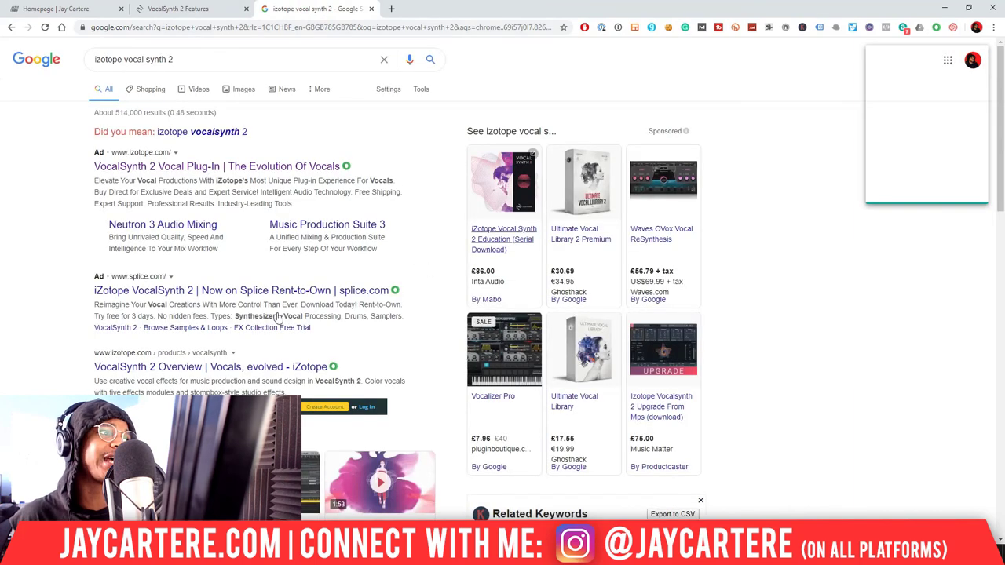
{"action": "right_click", "coordinate": [180, 292]}
{"action": "left_click", "coordinate": [221, 302]}
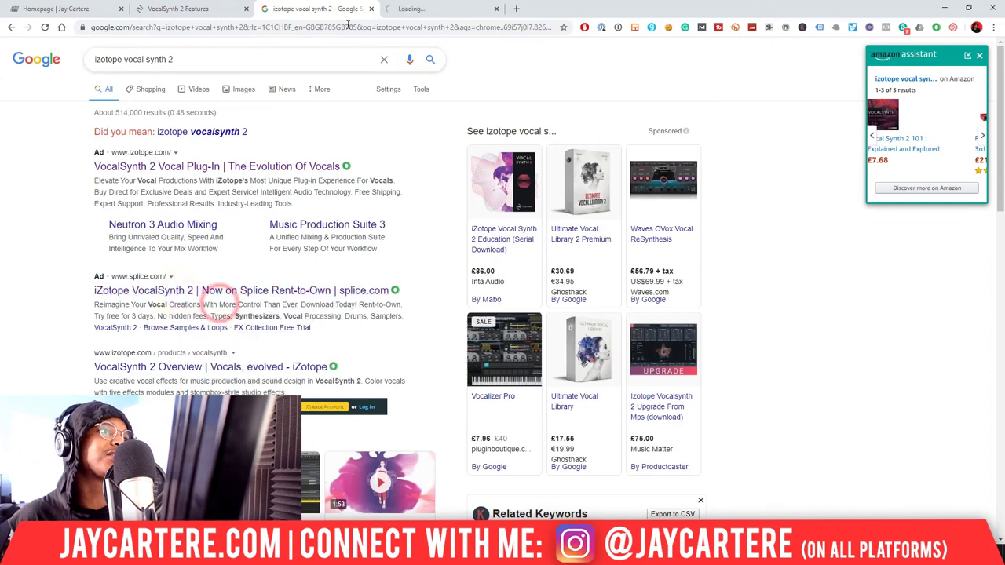
{"action": "left_click", "coordinate": [419, 7]}
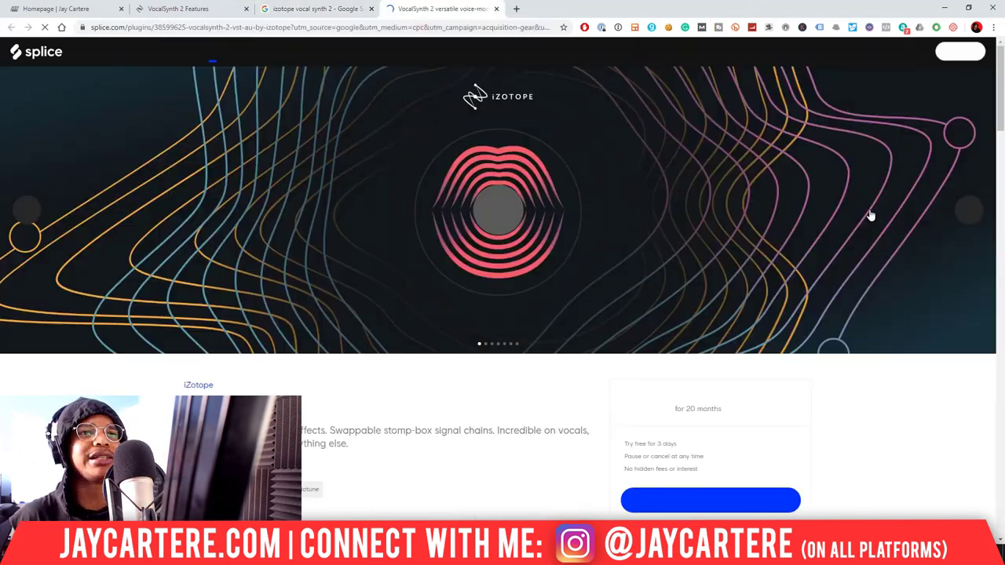
Examine the VocalSynth 2 rent-to-own offer on Splice, and return to iZotope's features page with the purchase options.
{"action": "scroll", "coordinate": [870, 376], "scroll_direction": "down", "scroll_amount": 1}
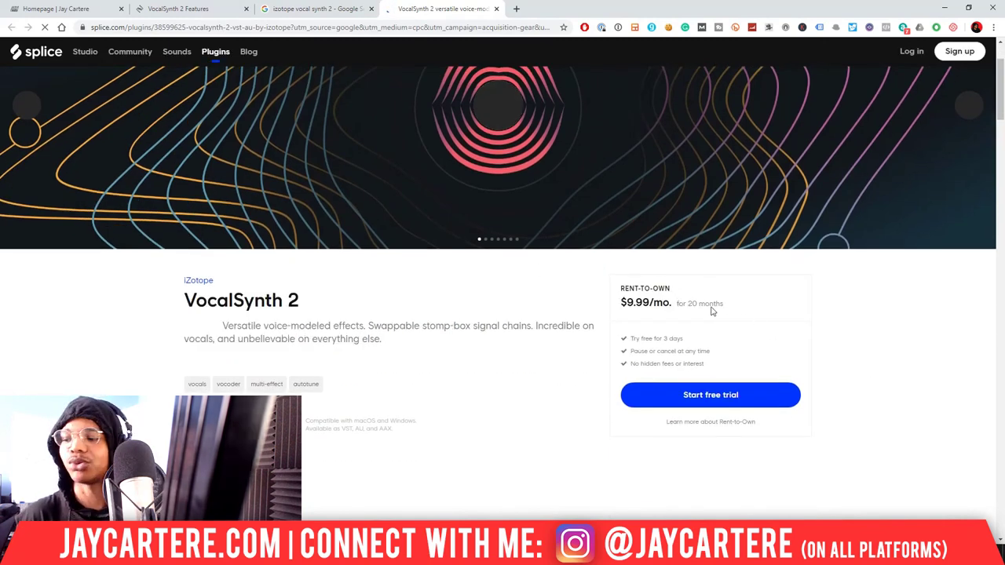
{"action": "scroll", "coordinate": [669, 299], "scroll_direction": "up", "scroll_amount": 1}
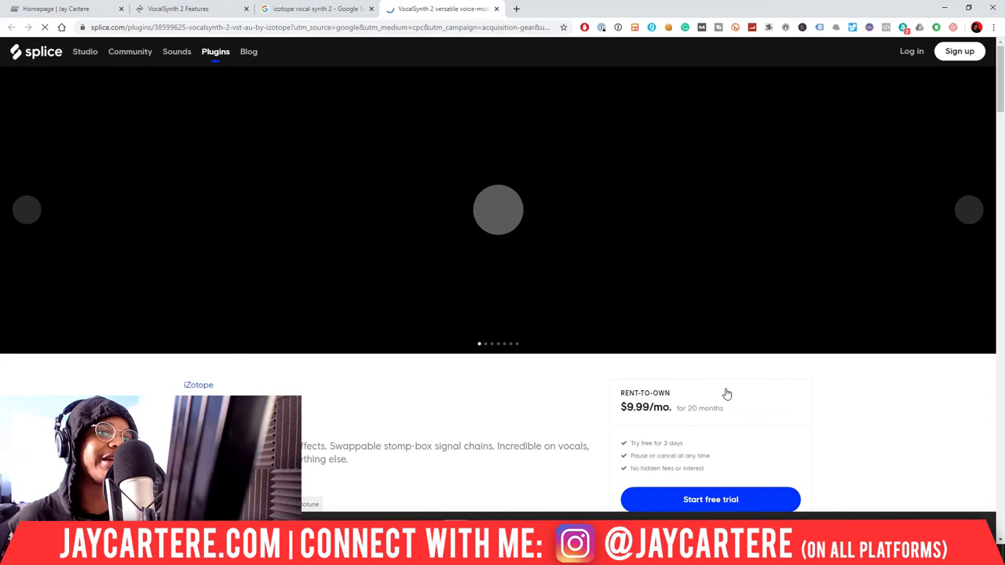
{"action": "scroll", "coordinate": [767, 393], "scroll_direction": "down", "scroll_amount": 2}
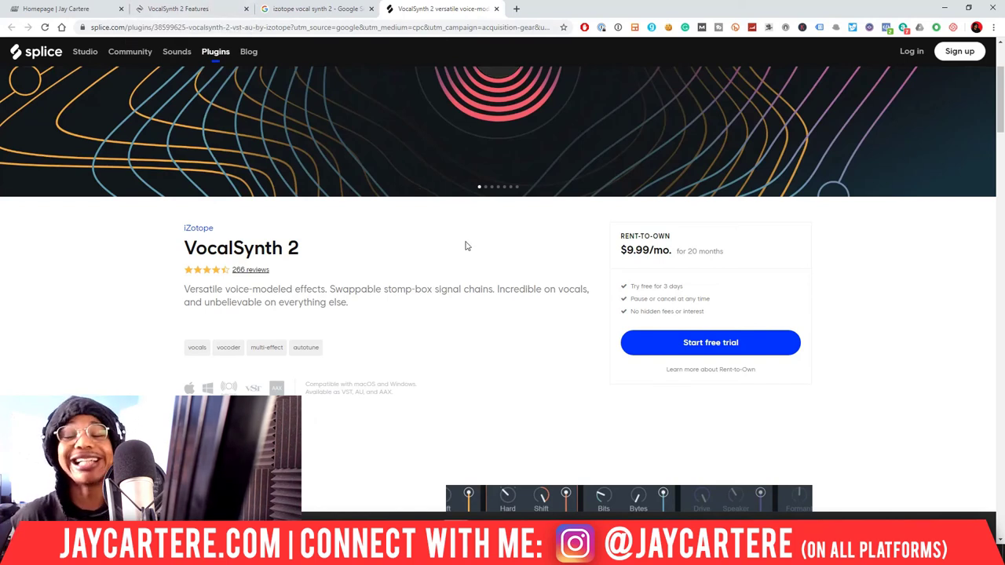
{"action": "scroll", "coordinate": [492, 304], "scroll_direction": "up", "scroll_amount": 1}
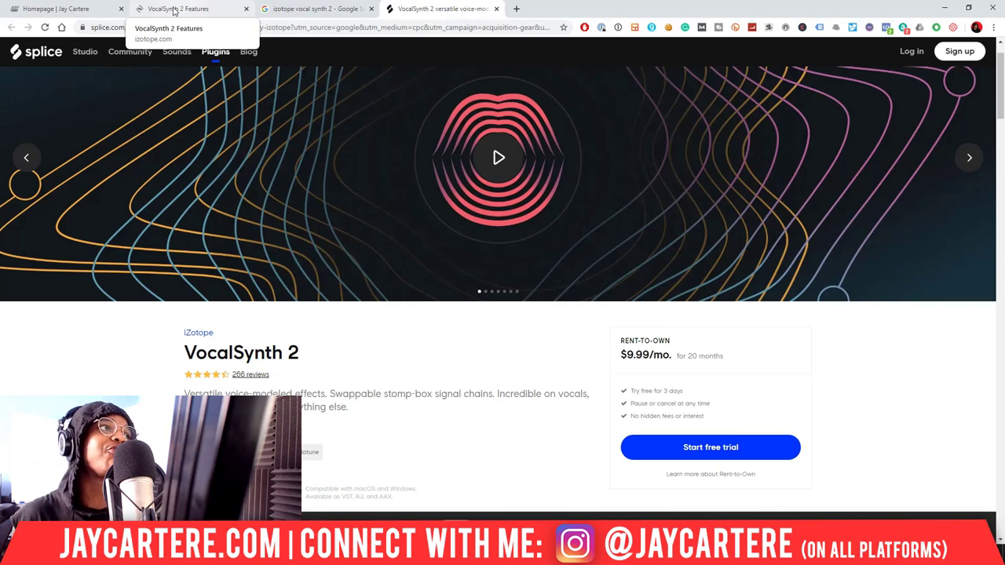
{"action": "left_click", "coordinate": [149, 10]}
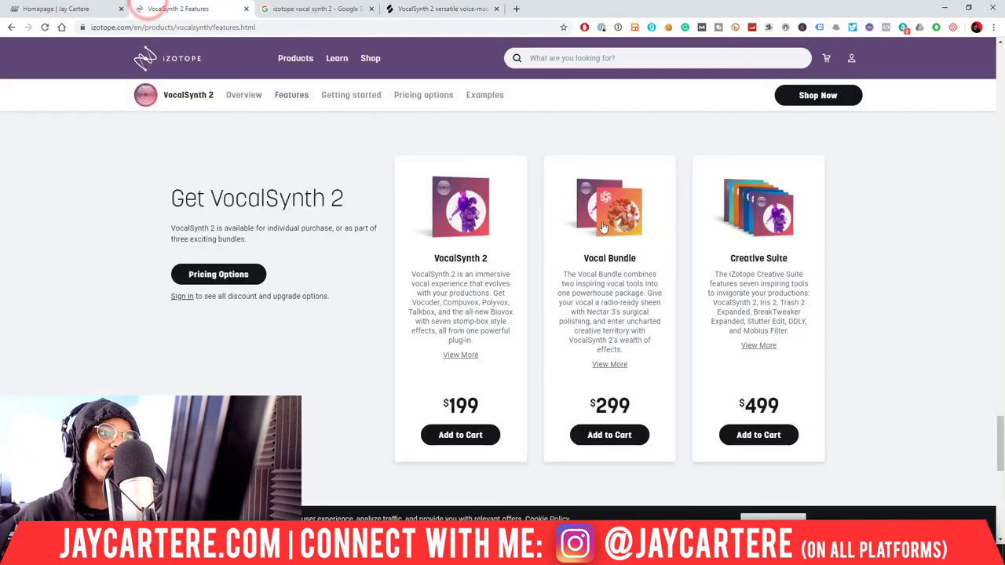